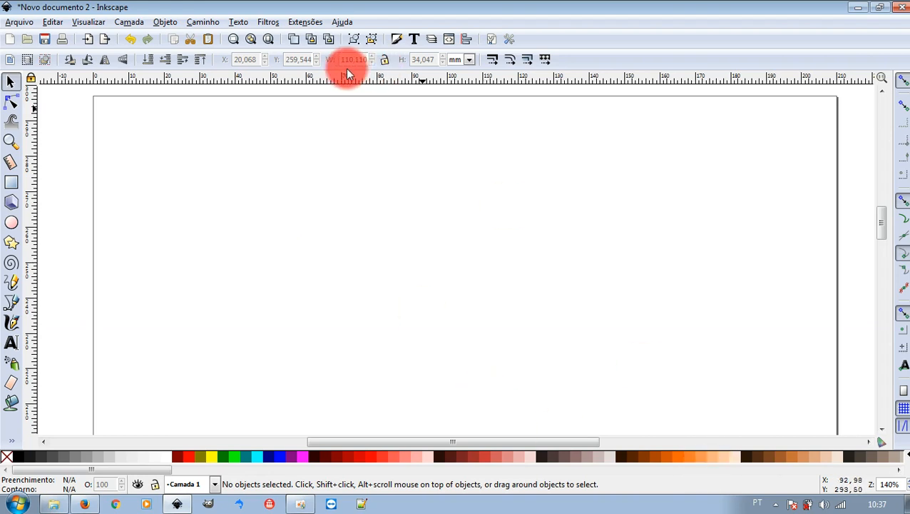
- Rename the current layer Camada 1 as "Original"
click(214, 484)
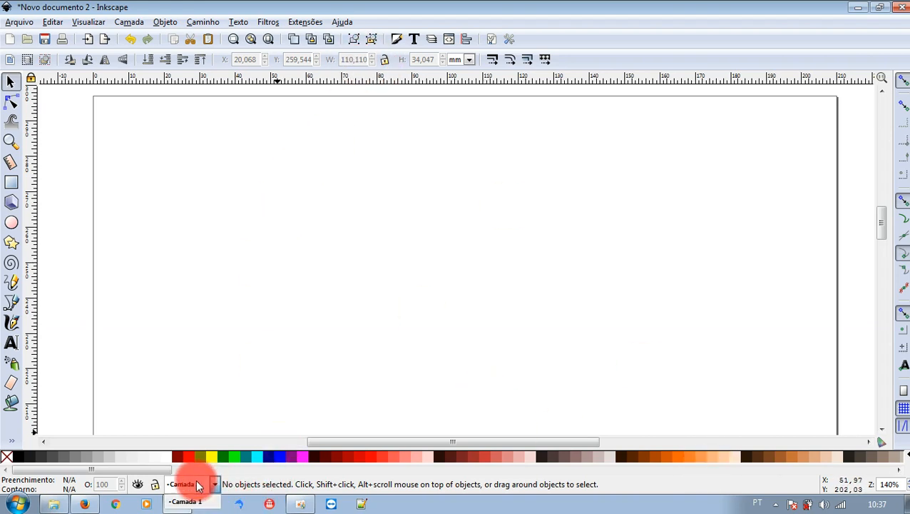
click(136, 22)
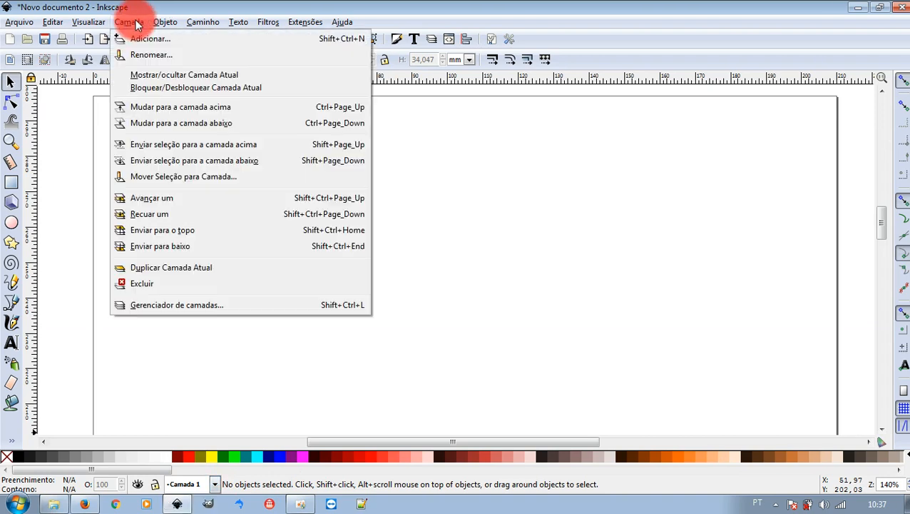
click(147, 55)
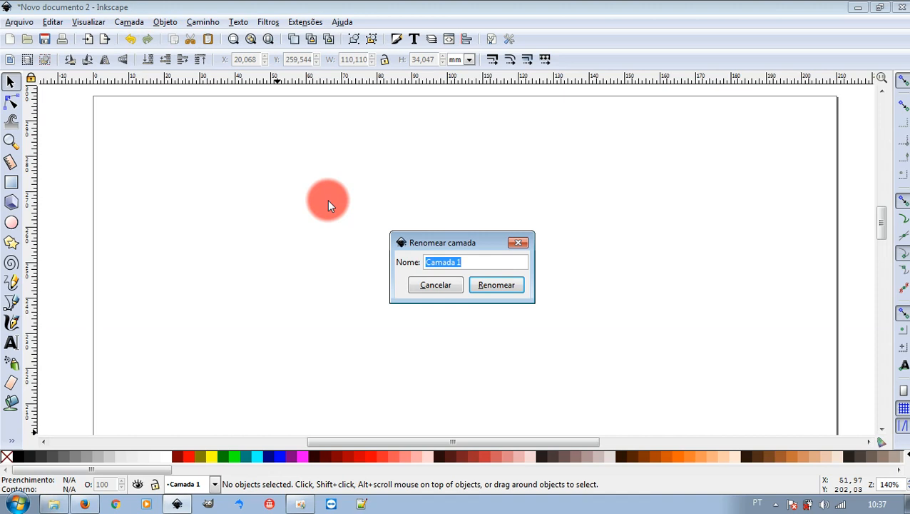
text(Org)
key(BackSpace)
text(iginal)
key(Return)
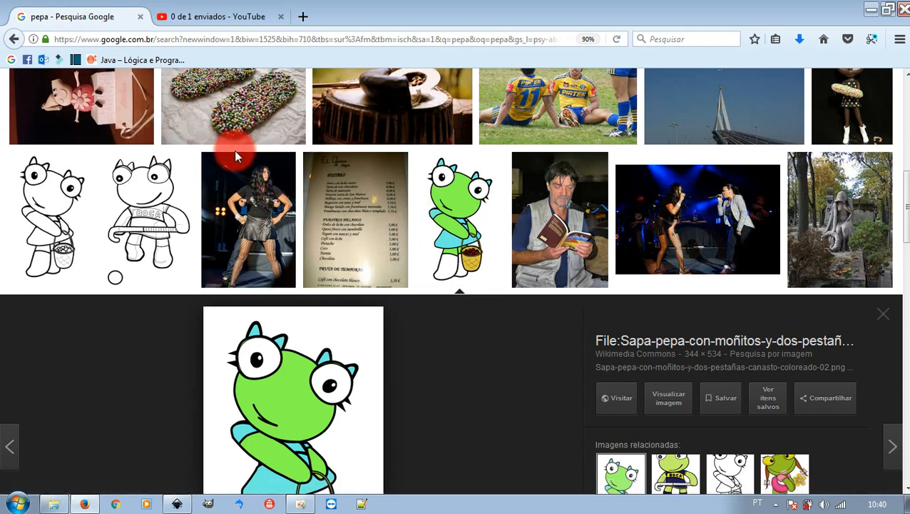
- In the browser's image results for "pepa", examine the green frog drawing and the available type and usage-rights filters
scroll(235, 160, down, 2)
scroll(236, 159, down, 3)
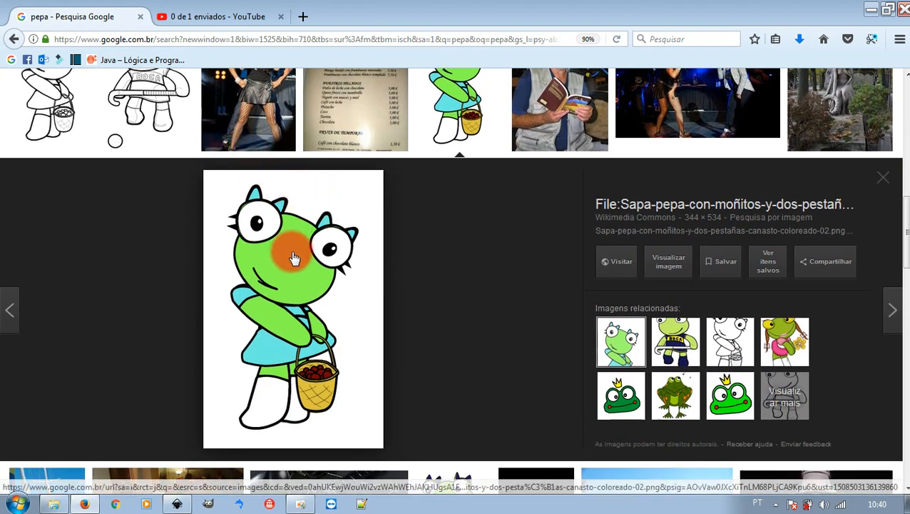
scroll(294, 256, up, 2)
scroll(294, 256, up, 2)
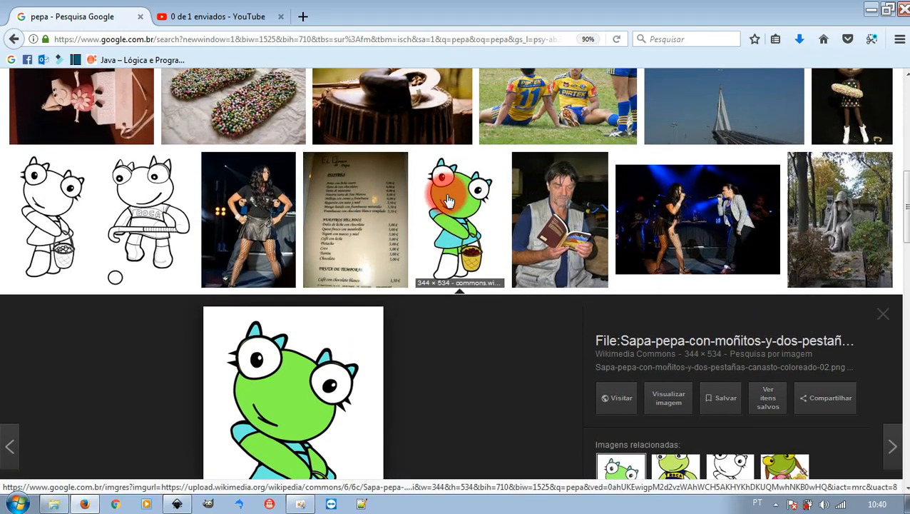
scroll(367, 198, up, 10)
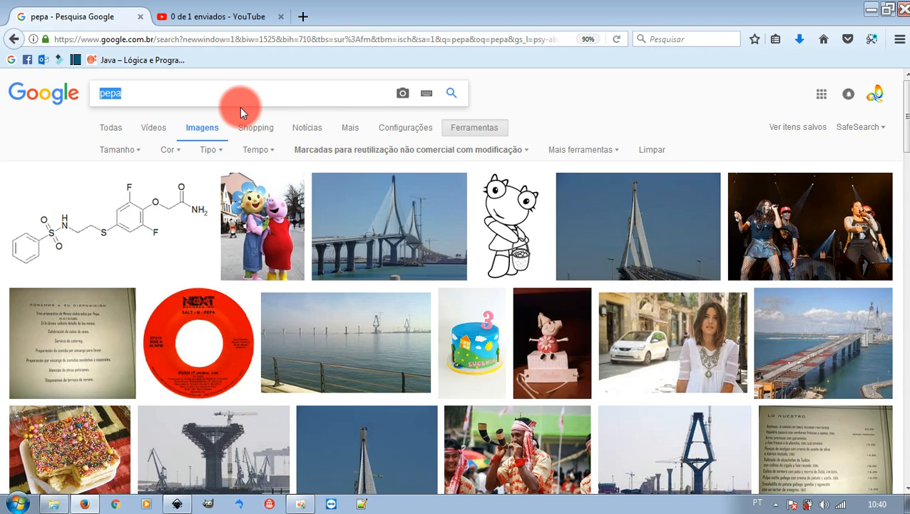
click(465, 127)
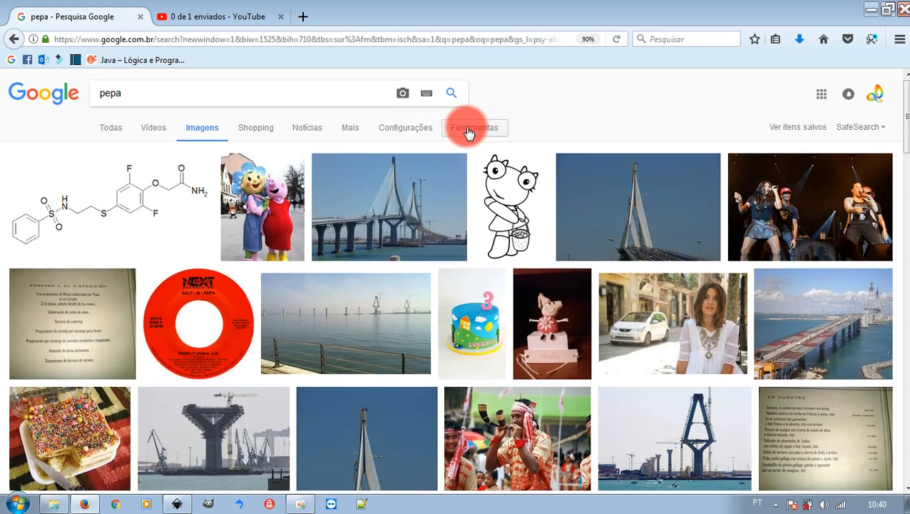
click(467, 131)
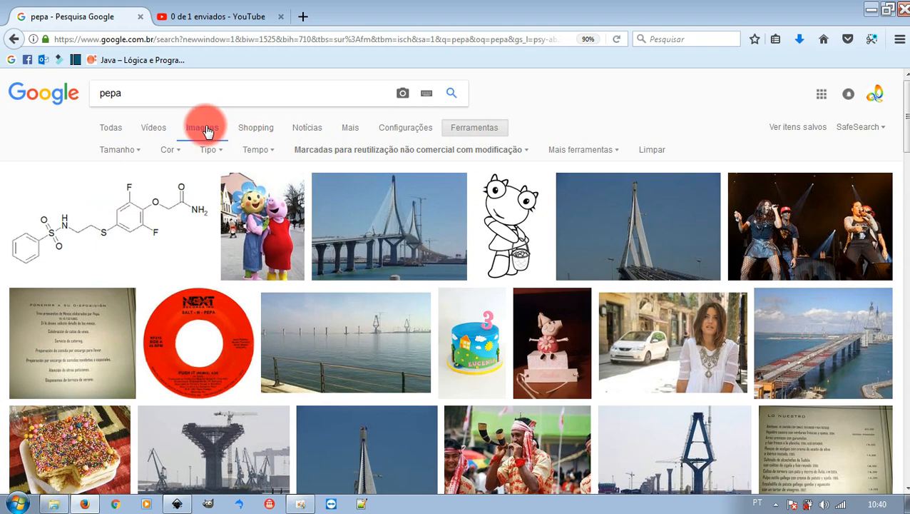
click(216, 150)
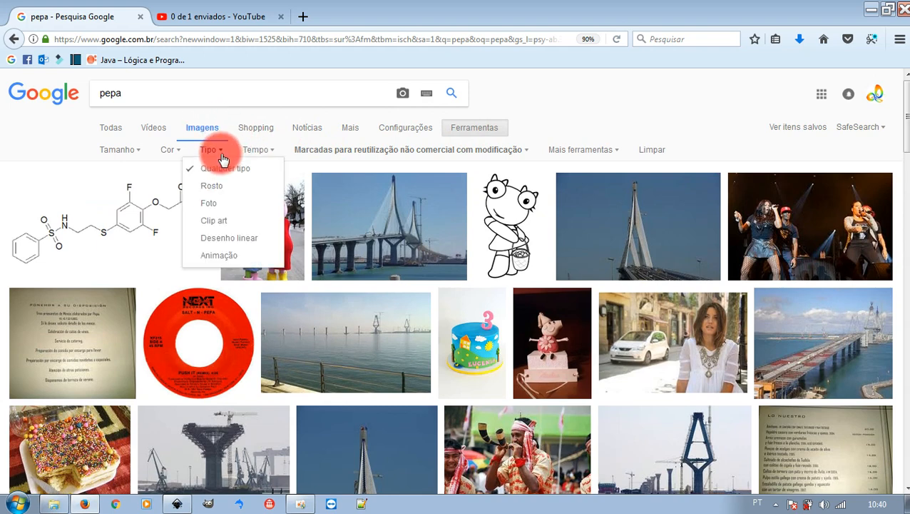
click(316, 158)
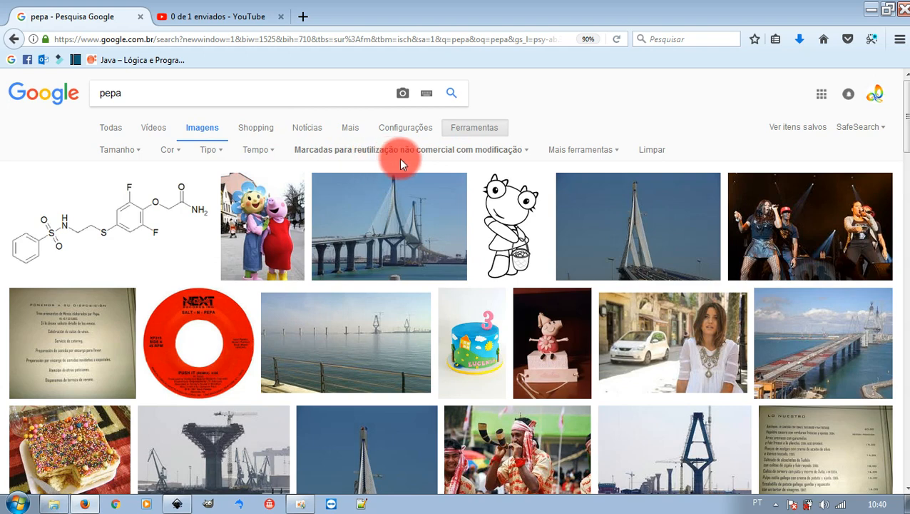
click(526, 151)
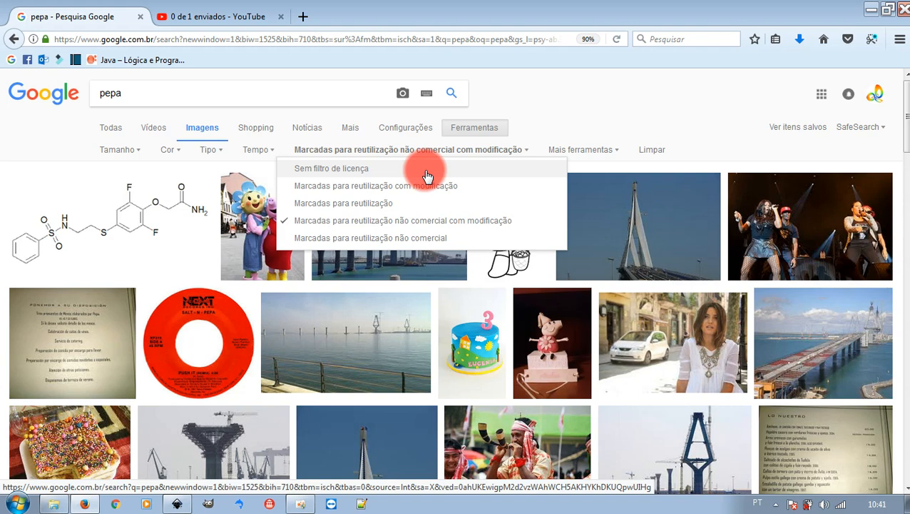
click(202, 127)
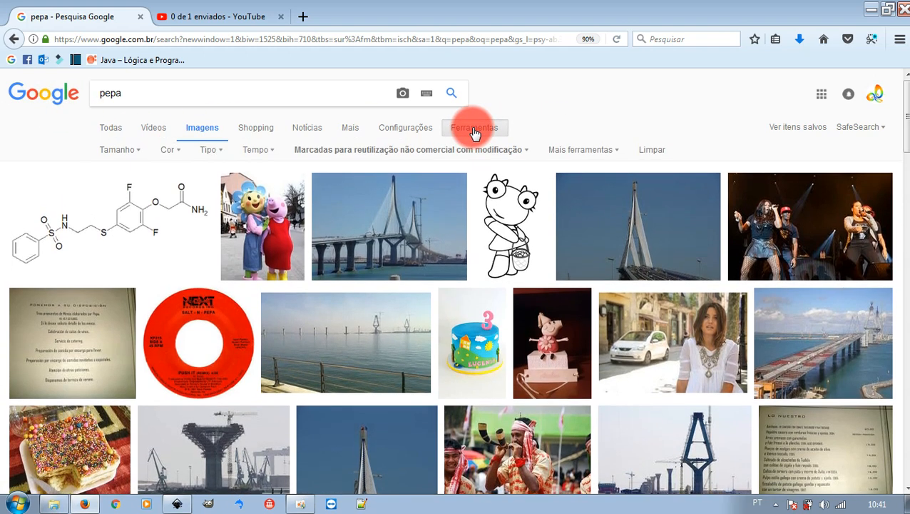
- Set the image search's usage rights to "Sem filtro de licença" and browse the unfiltered results
click(521, 150)
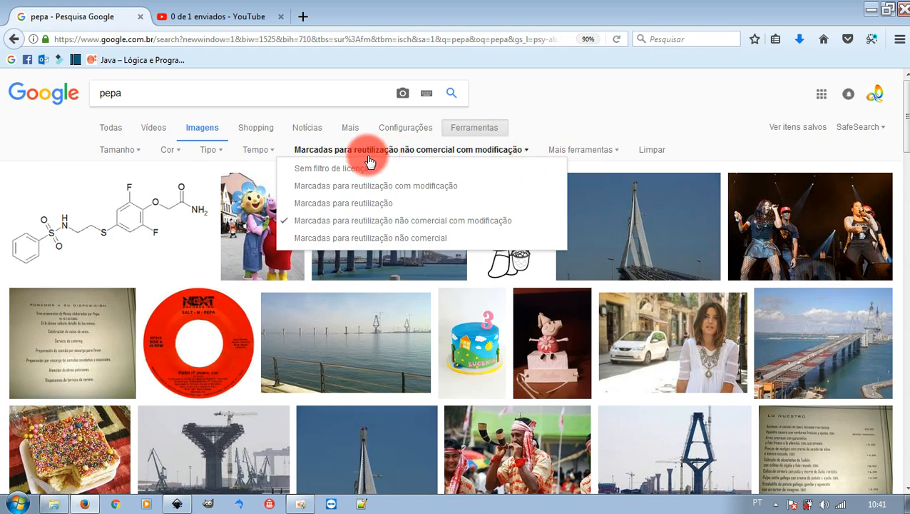
click(345, 165)
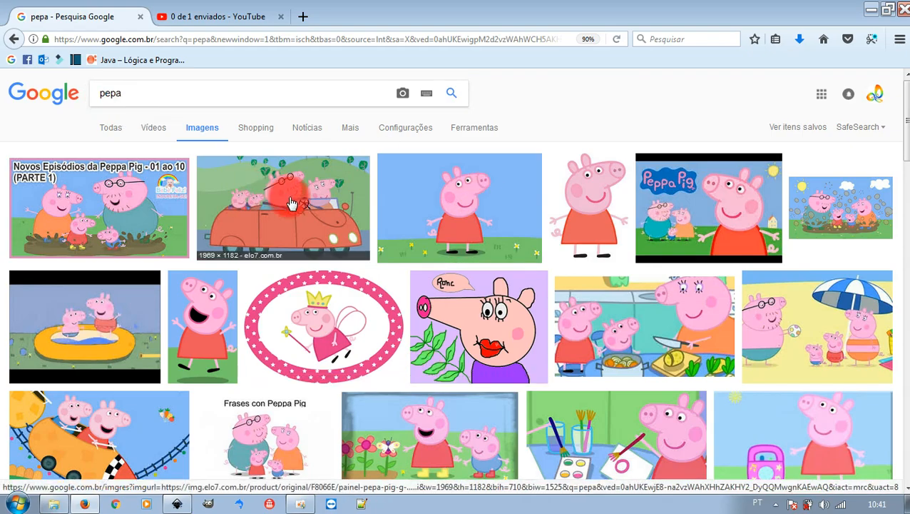
scroll(654, 329, down, 6)
scroll(654, 335, down, 3)
scroll(650, 329, up, 10)
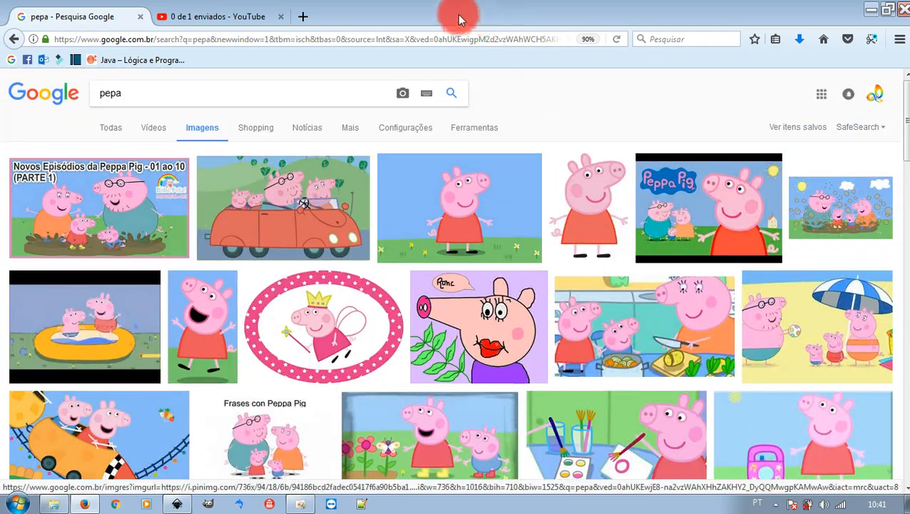
- Filter the image results by the usage rights "Marcadas para reutilização não comercial com modificação"
click(463, 137)
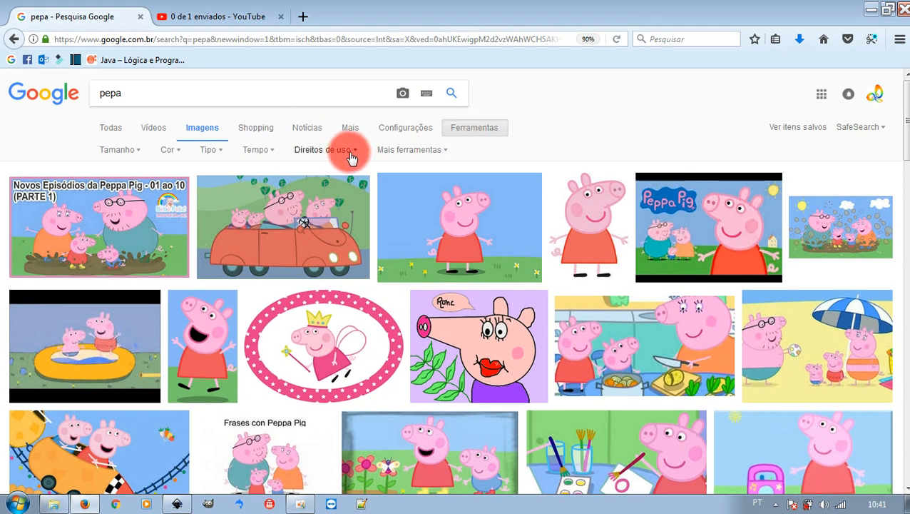
click(352, 153)
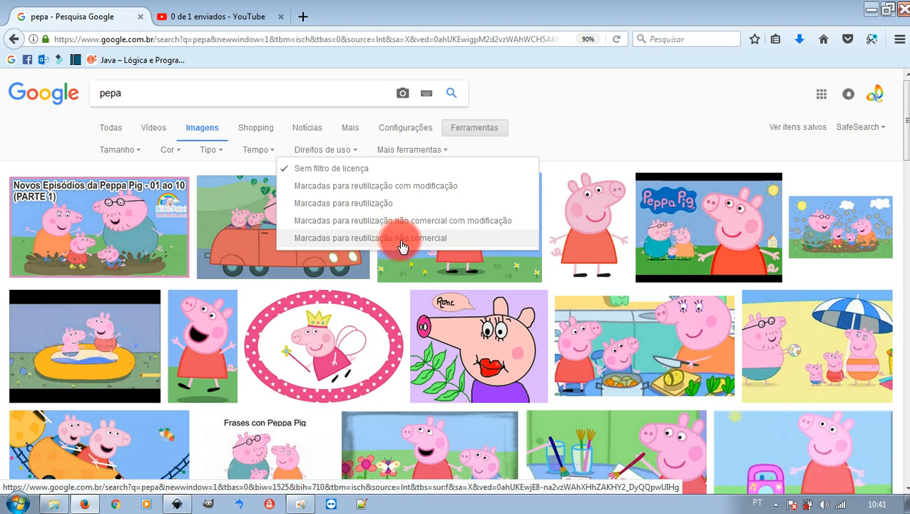
click(376, 224)
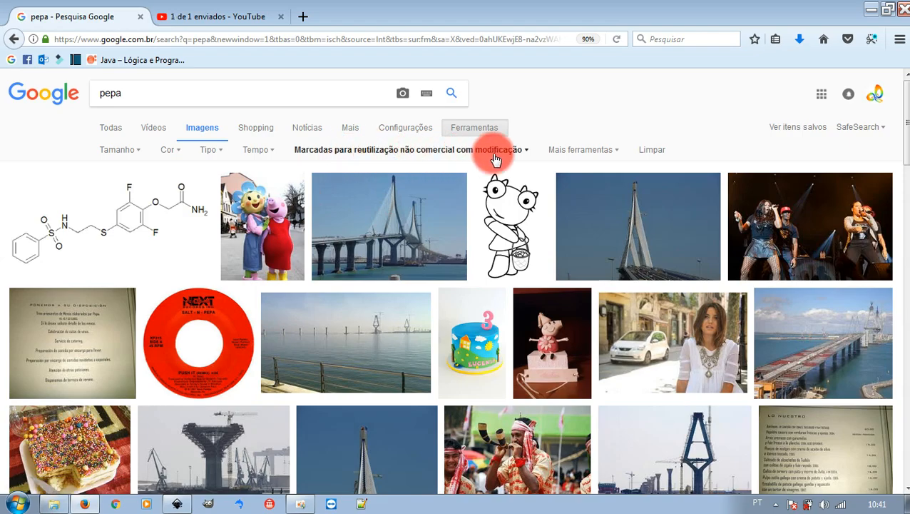
- Find the coloured green frog with a basket and save its image to the desktop (Área de Trabalho) as "desenho"
scroll(492, 163, down, 10)
scroll(489, 164, up, 6)
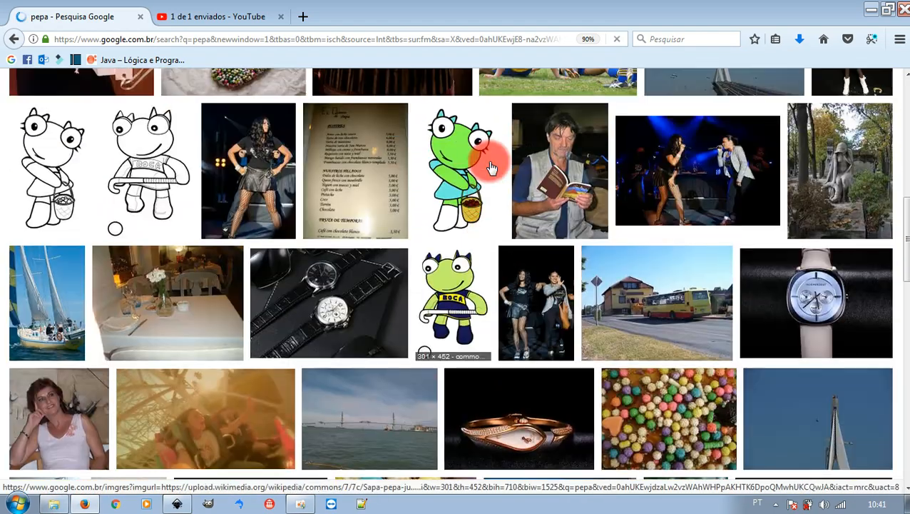
scroll(488, 162, down, 3)
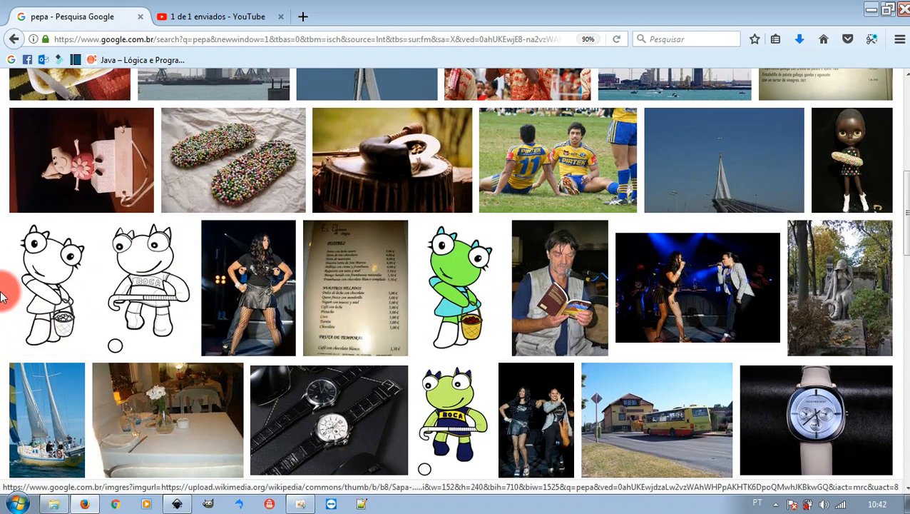
click(456, 267)
right_click(296, 272)
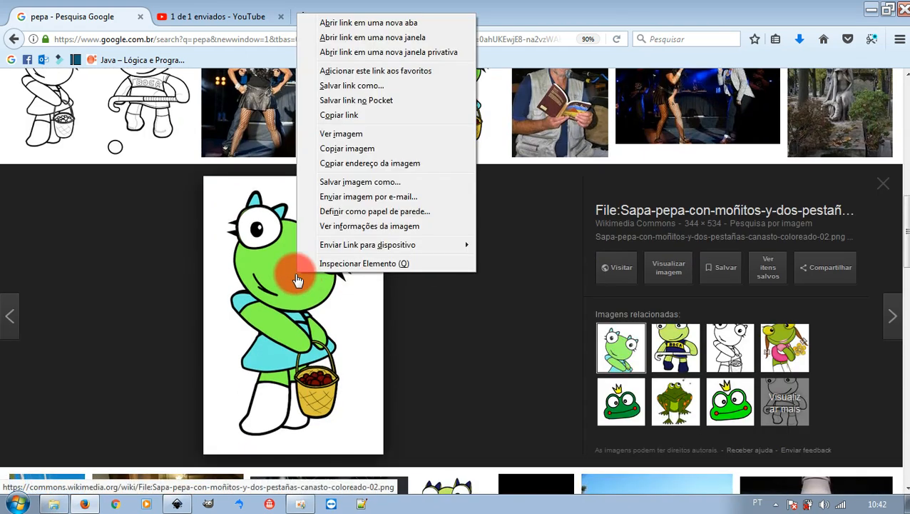
click(339, 183)
click(89, 91)
click(320, 422)
drag(334, 421, 5, 437)
key(Delete)
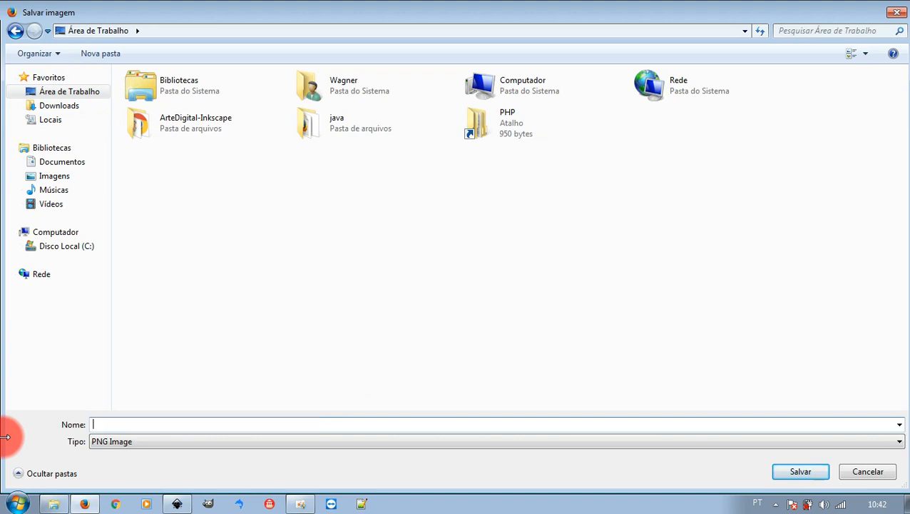
text(desenho)
key(Return)
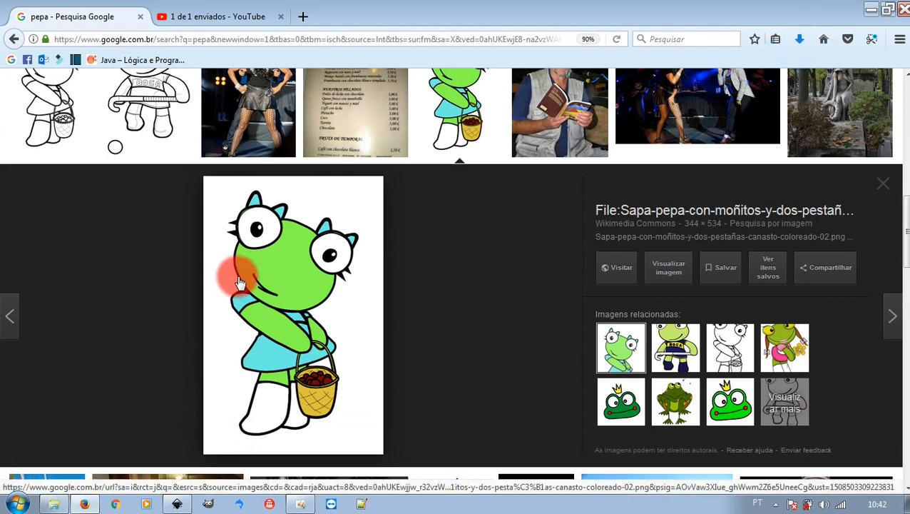
- Save the black-and-white outline image of the frog with a basket to the desktop as "desenho-bitmap"
scroll(241, 284, up, 3)
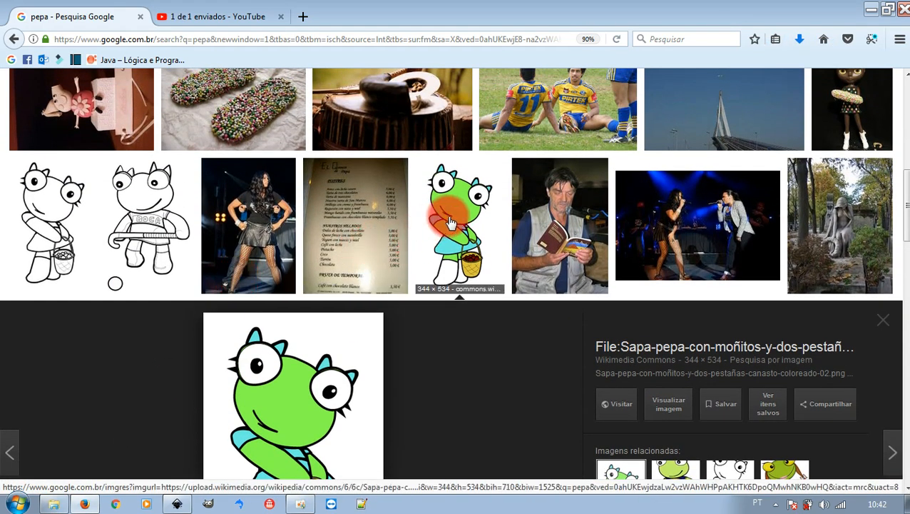
scroll(282, 356, down, 3)
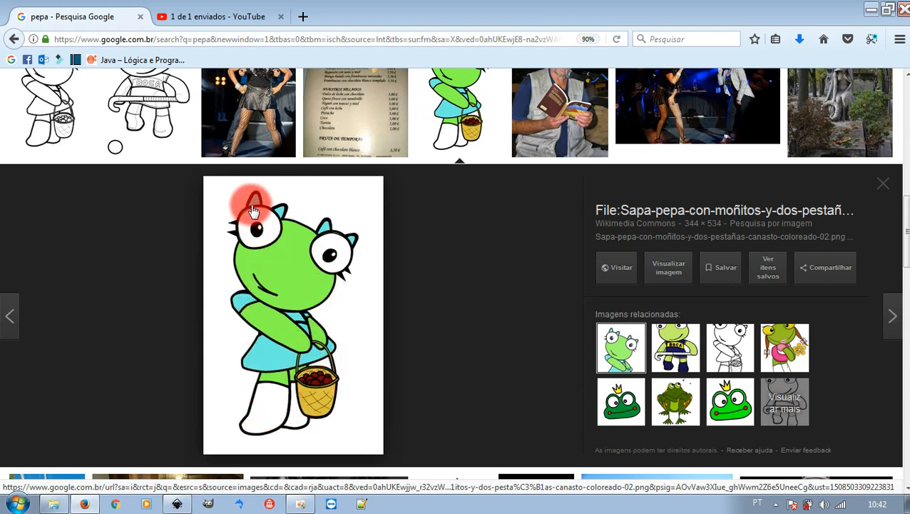
scroll(270, 310, up, 3)
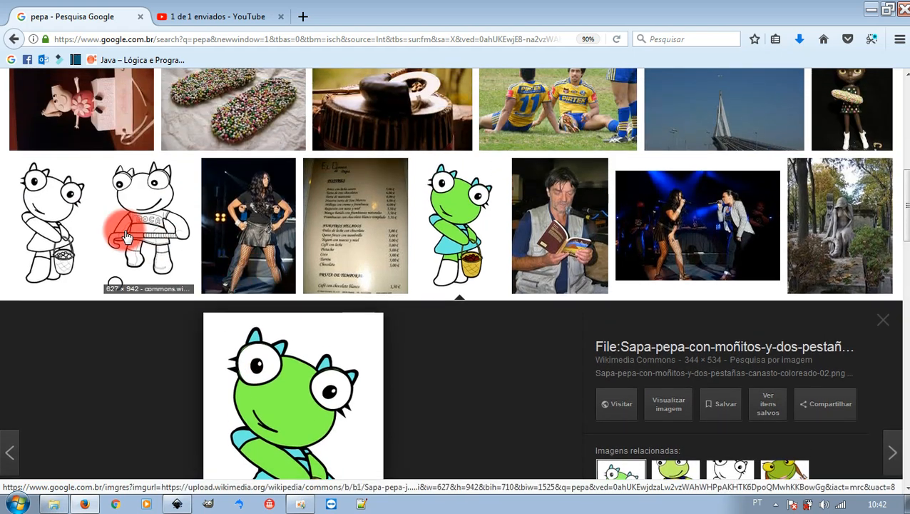
right_click(50, 208)
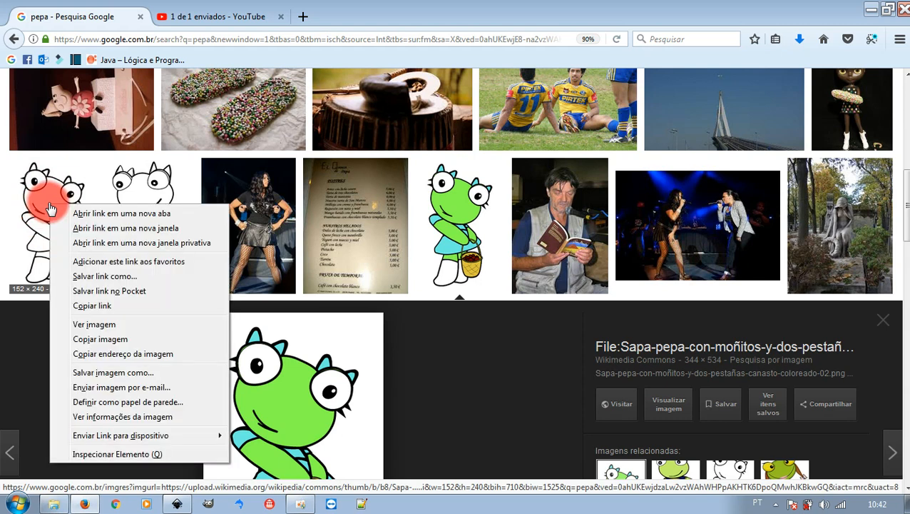
click(95, 376)
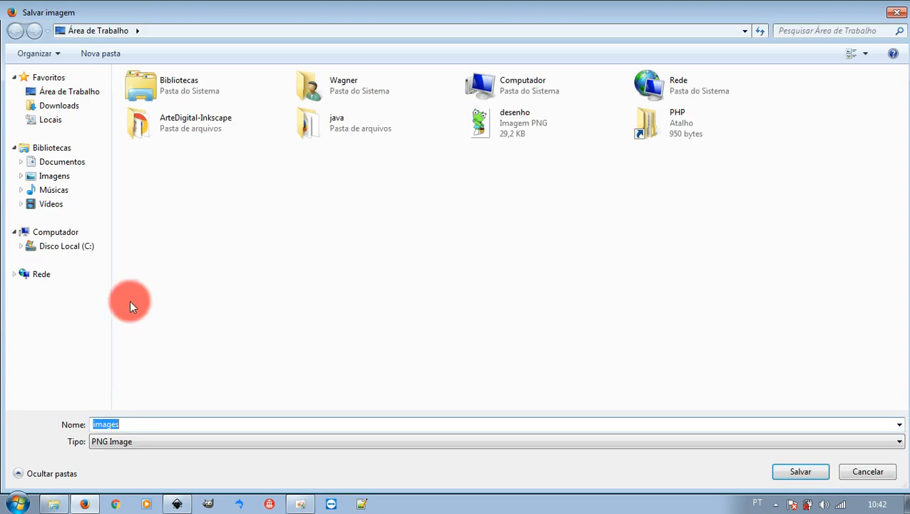
click(57, 92)
double_click(125, 423)
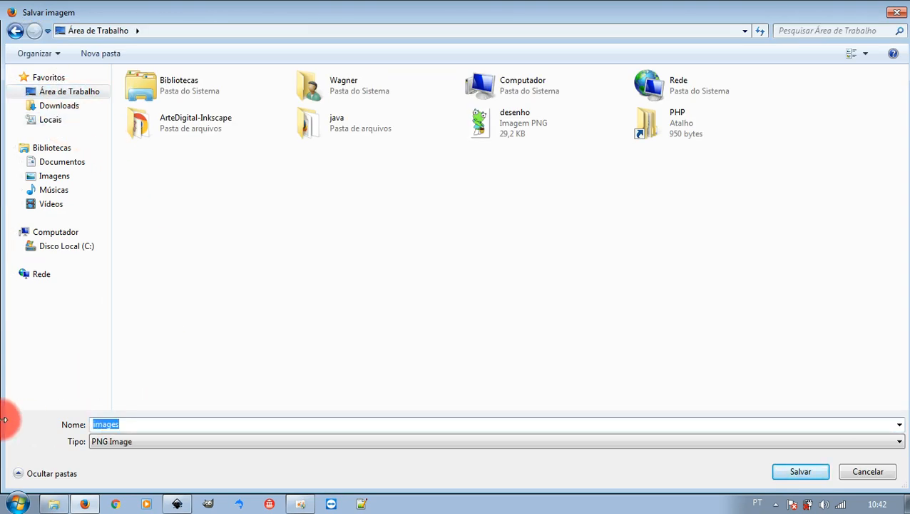
text(desenho-bitmap)
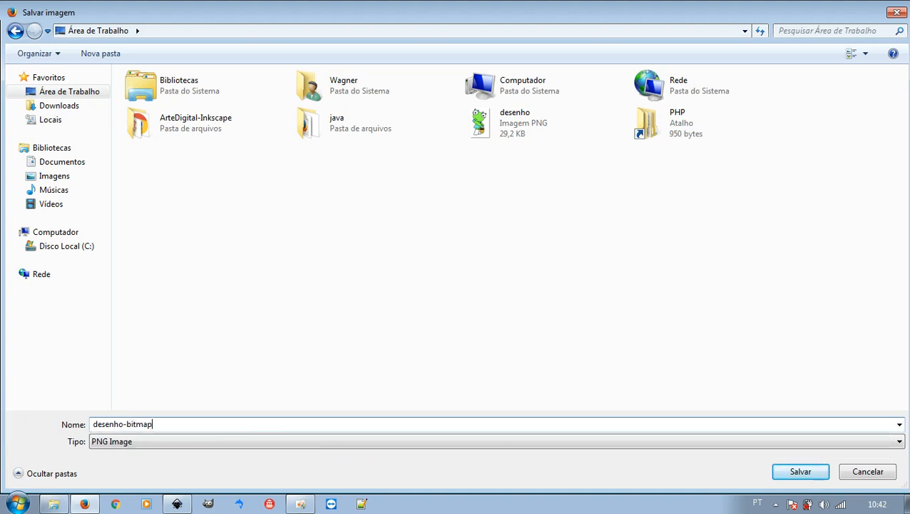
key(Return)
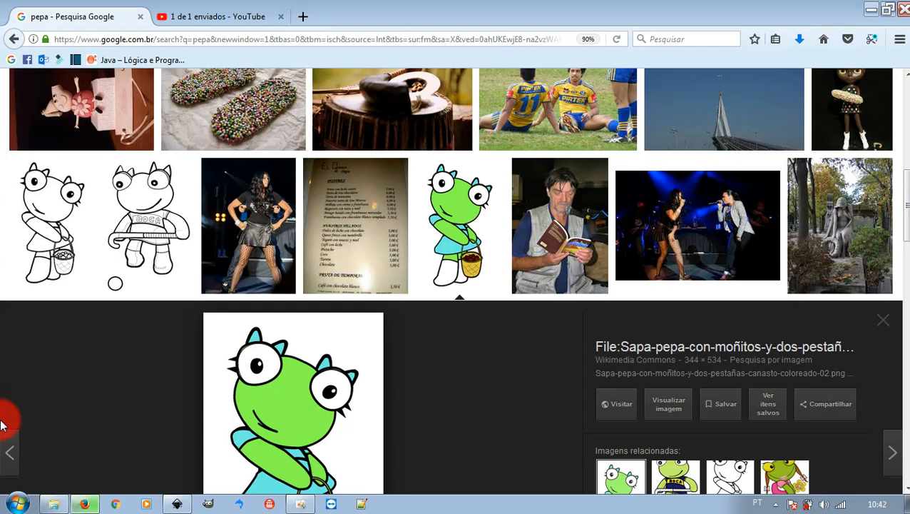
- Minimise the open windows and place the desenho and desenho-bitmap files side by side in the desktop's empty area
click(873, 9)
click(855, 12)
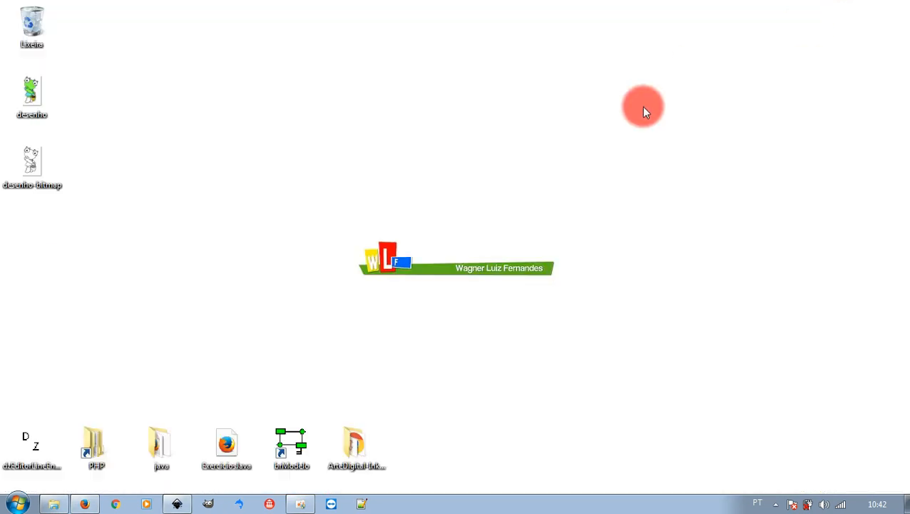
drag(24, 163, 518, 78)
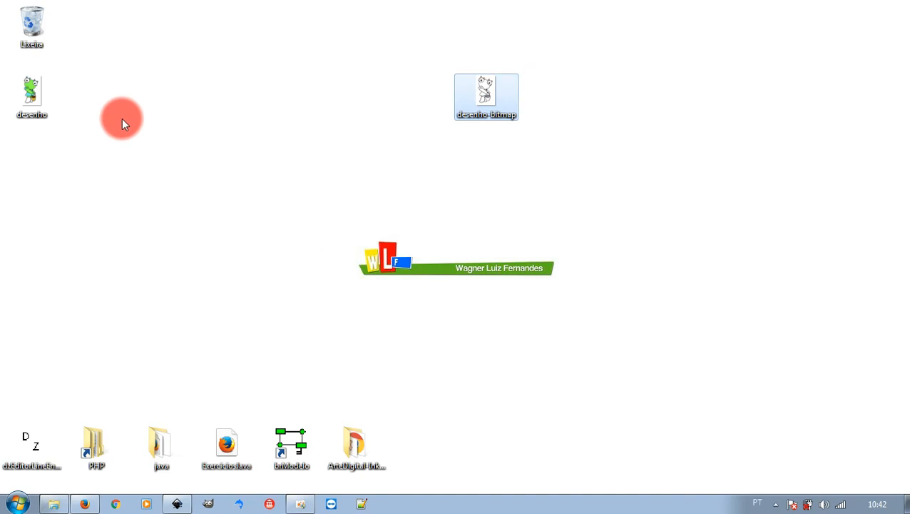
drag(32, 91, 359, 89)
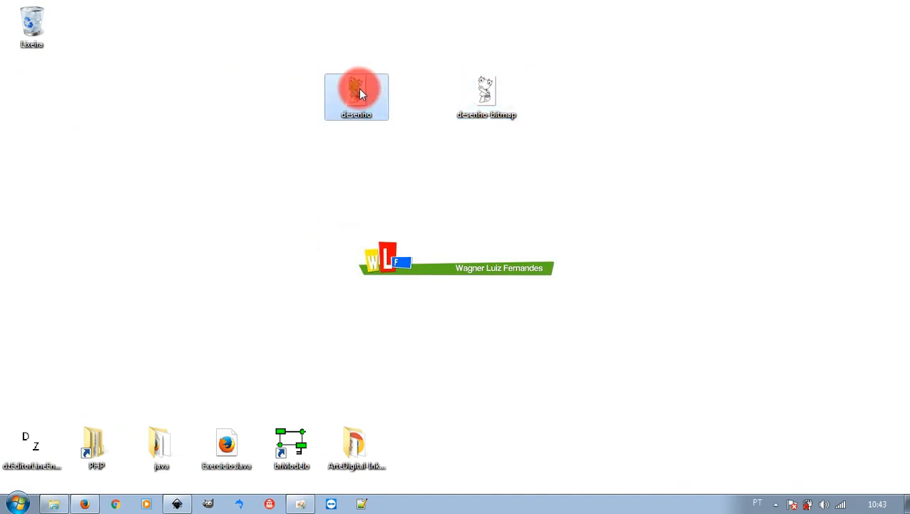
- Open the desenho-bitmap image in the photo viewer, zoom into its outlines to examine the pixels, and close it
click(483, 89)
right_click(483, 89)
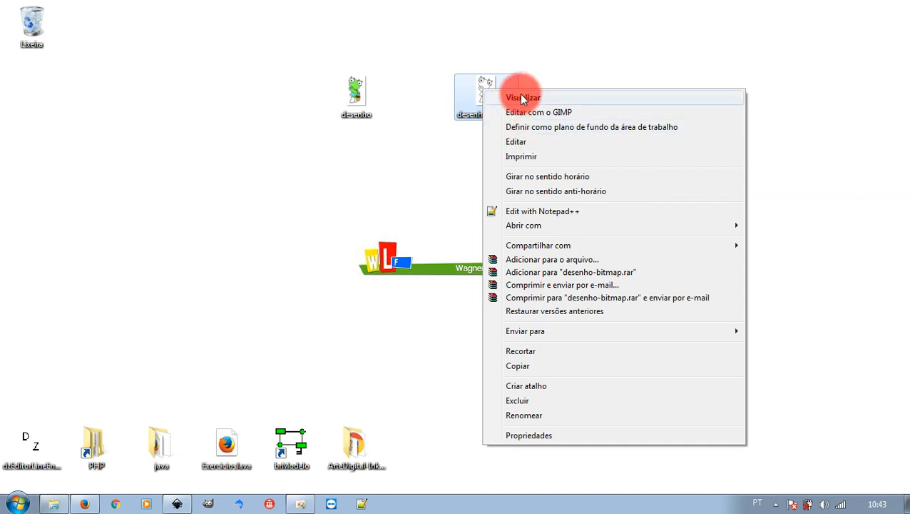
click(524, 100)
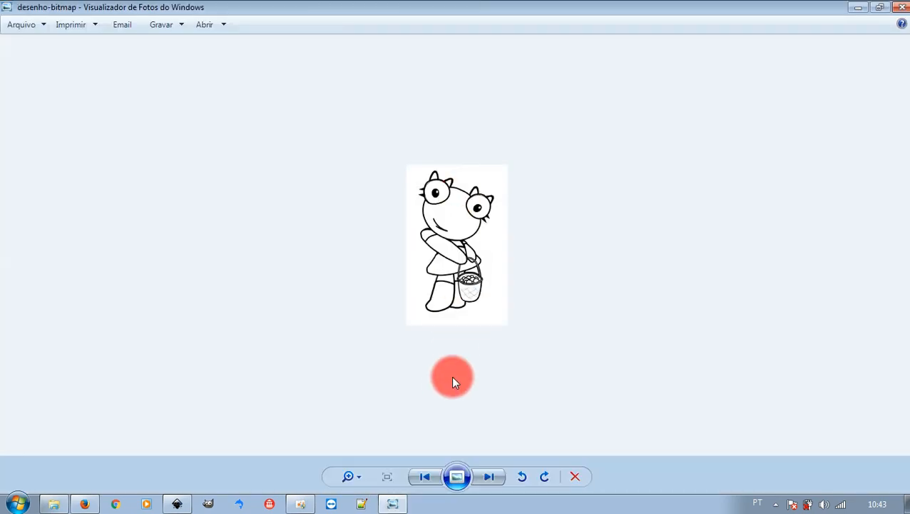
click(359, 473)
drag(361, 476, 365, 440)
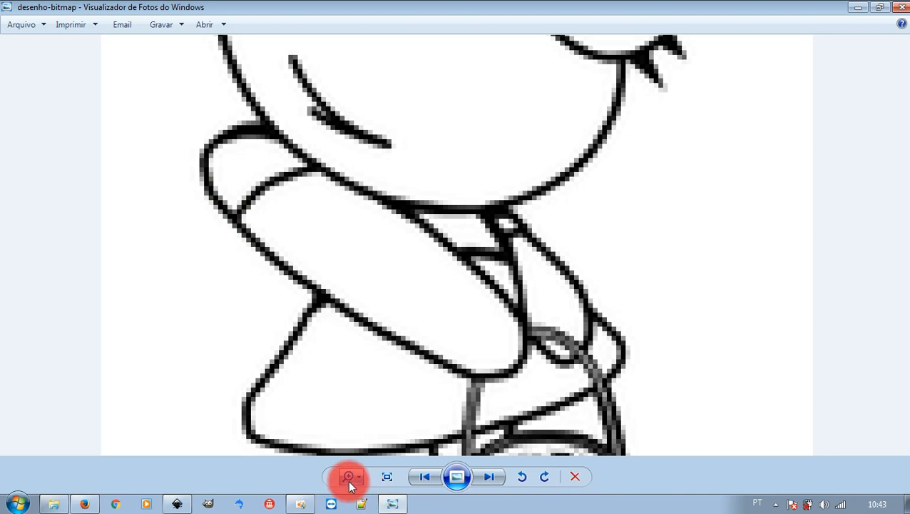
mouse_move(359, 482)
mouse_down()
mouse_move(357, 465)
mouse_move(360, 503)
mouse_move(350, 493)
mouse_up()
click(425, 281)
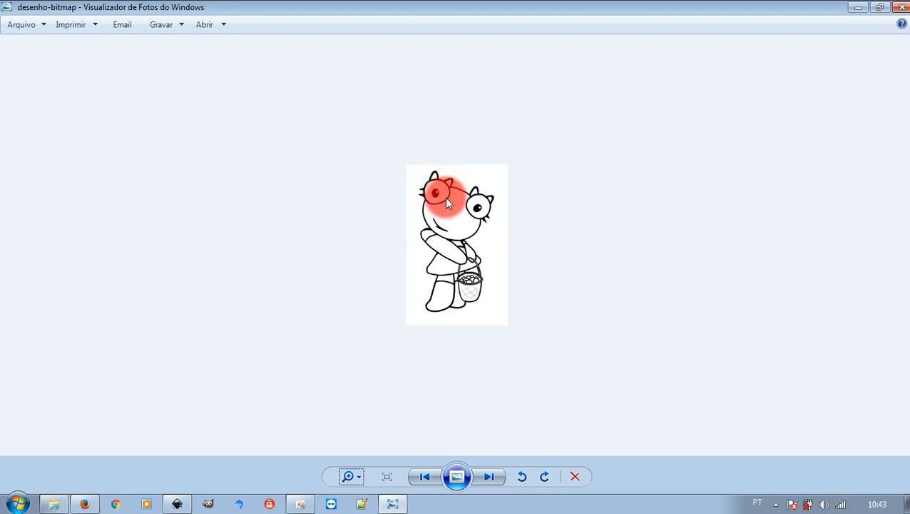
click(360, 479)
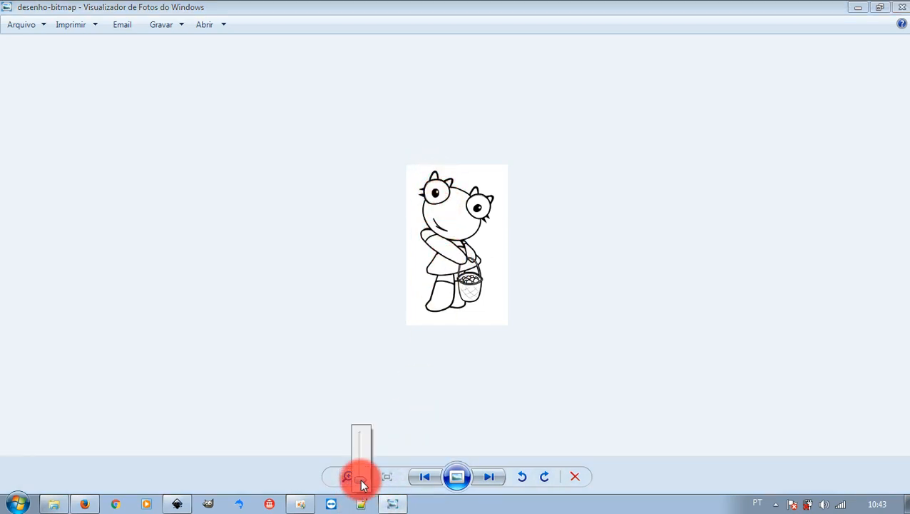
drag(361, 483, 363, 441)
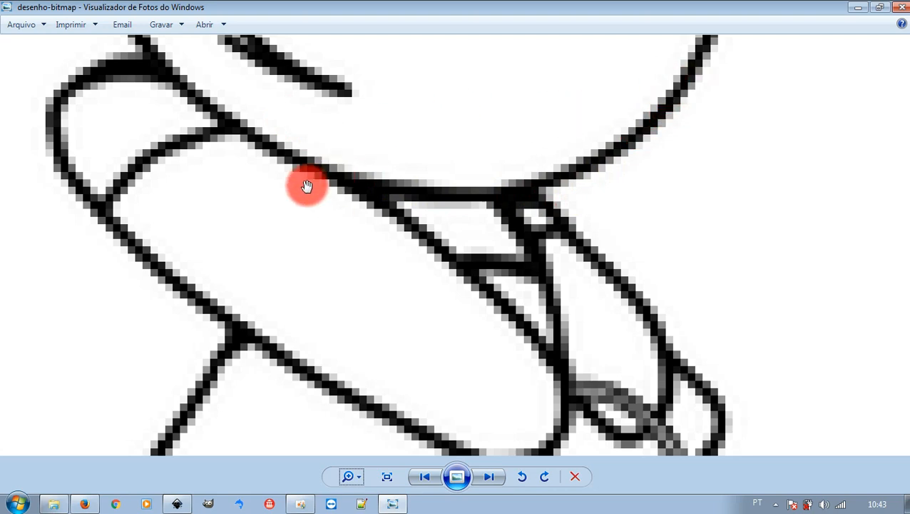
scroll(306, 186, down, 5)
scroll(307, 186, down, 2)
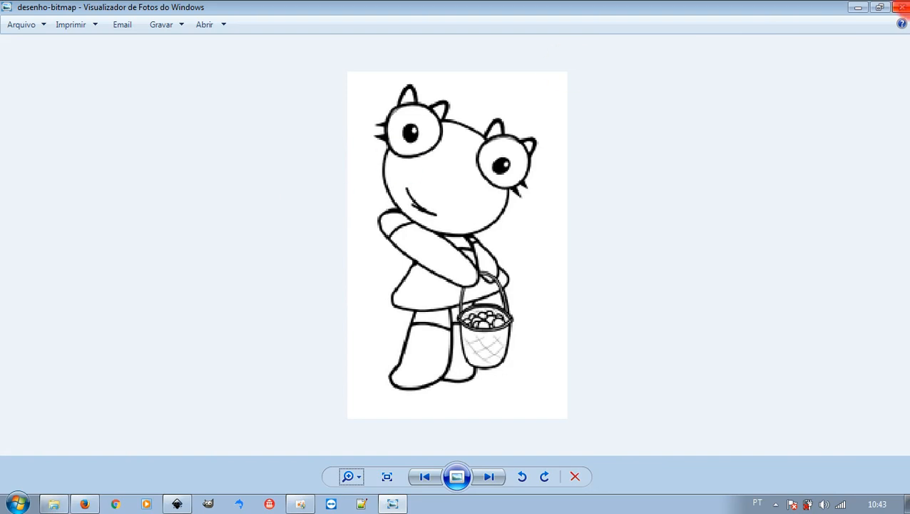
click(901, 7)
- Delete the desenho-bitmap file from the desktop, sending it to the Lixeira
drag(448, 54, 530, 139)
key(Delete)
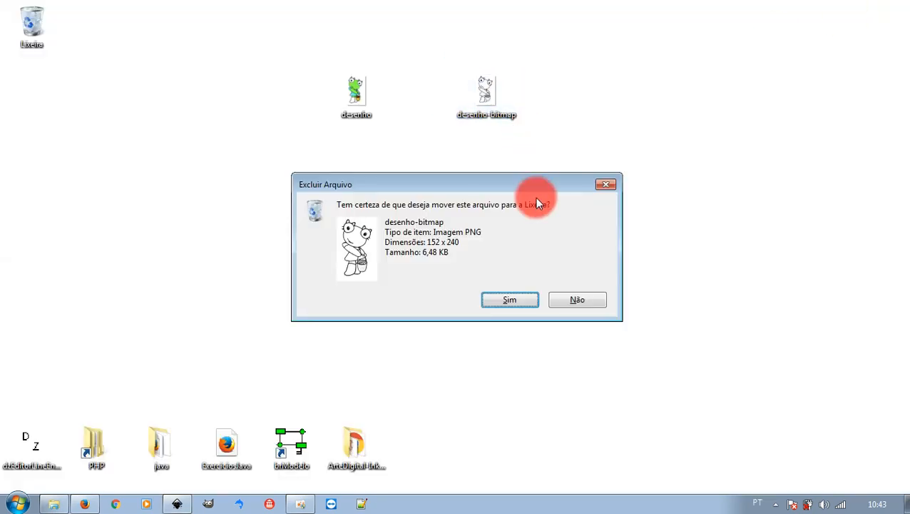
click(500, 300)
- Switch to Inkscape, restore its window to a smaller size and place it beside the desenho file on the desktop
click(332, 96)
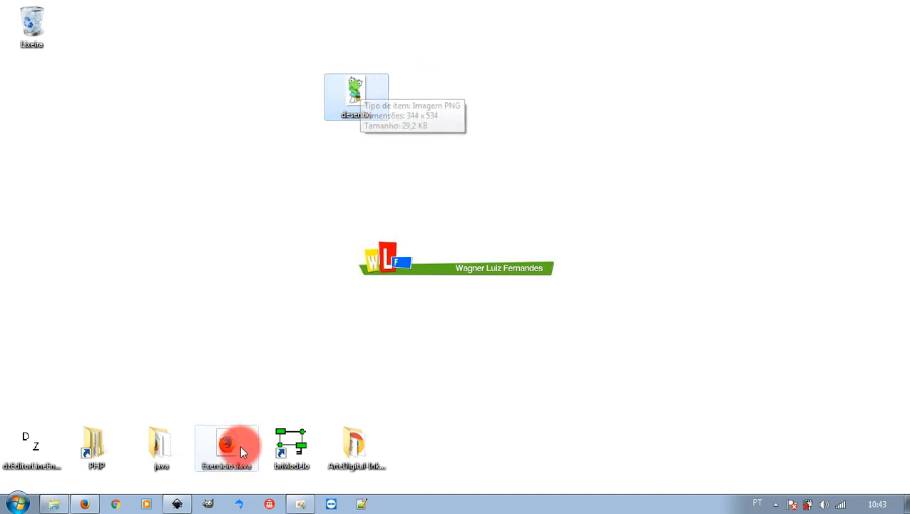
click(178, 503)
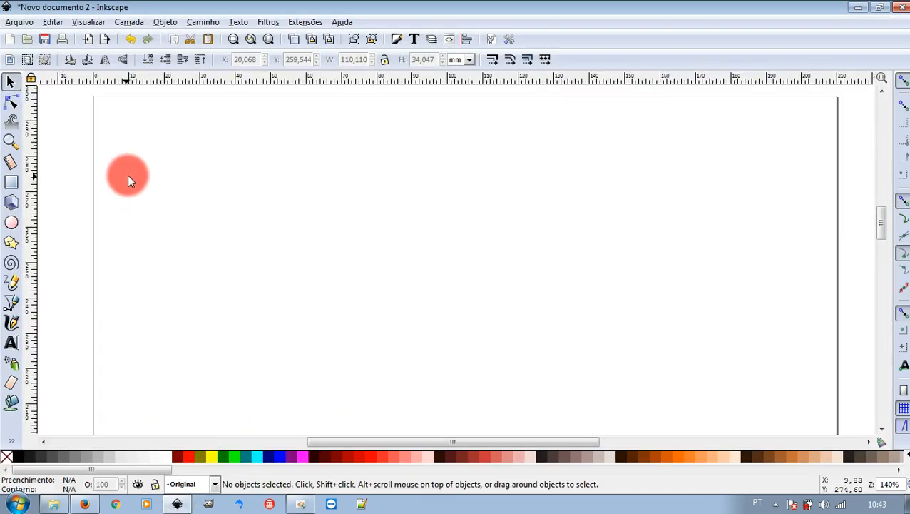
double_click(484, 6)
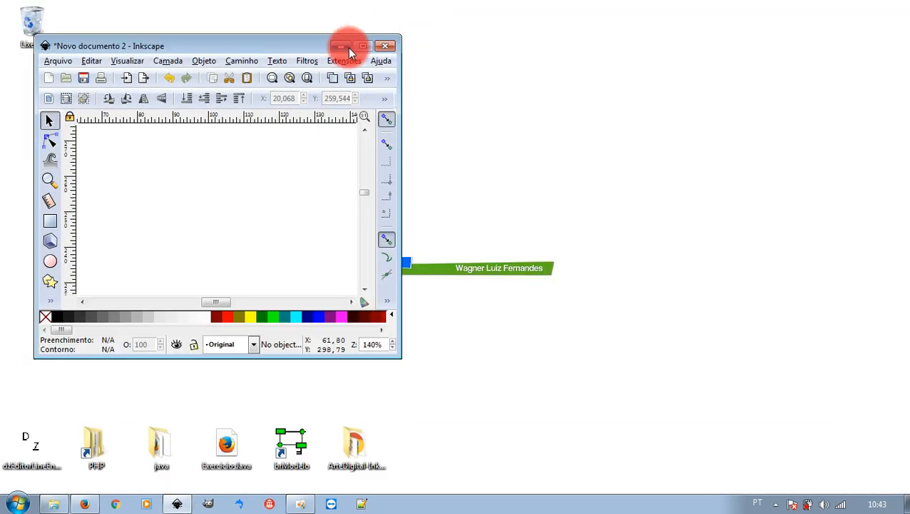
drag(270, 47, 658, 42)
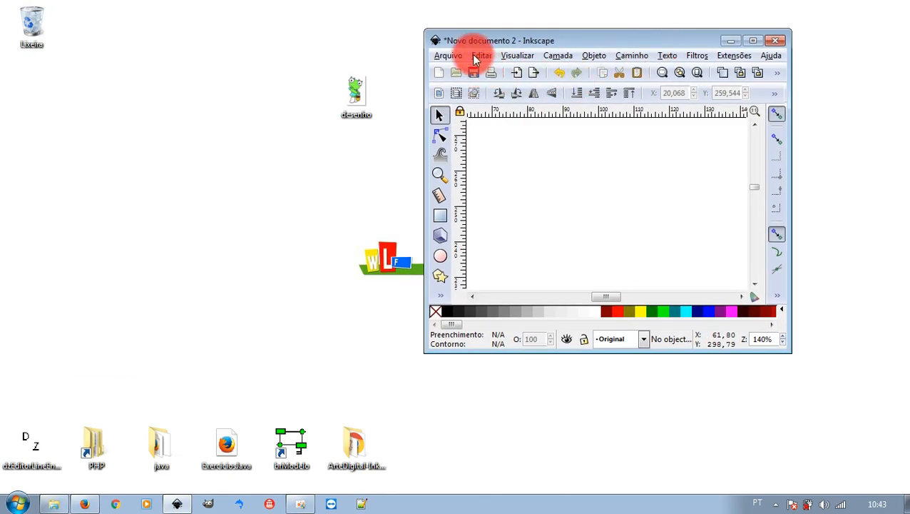
click(448, 55)
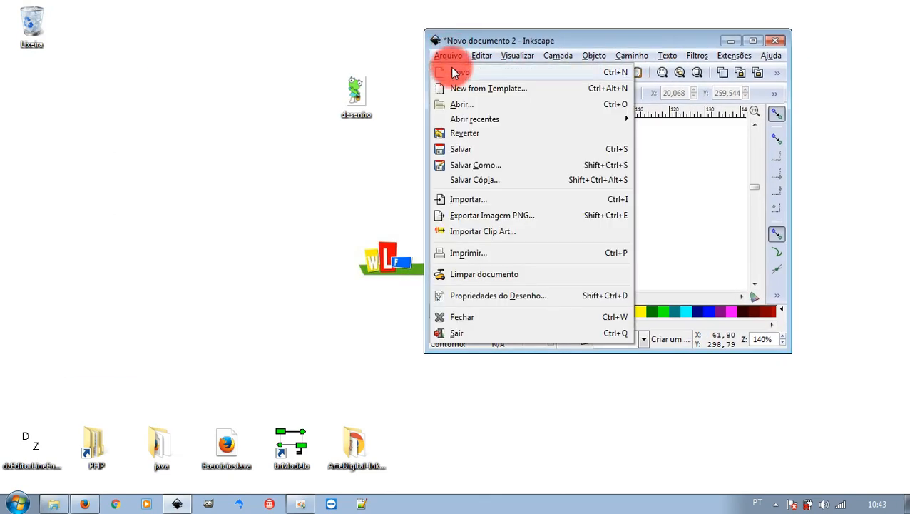
click(469, 203)
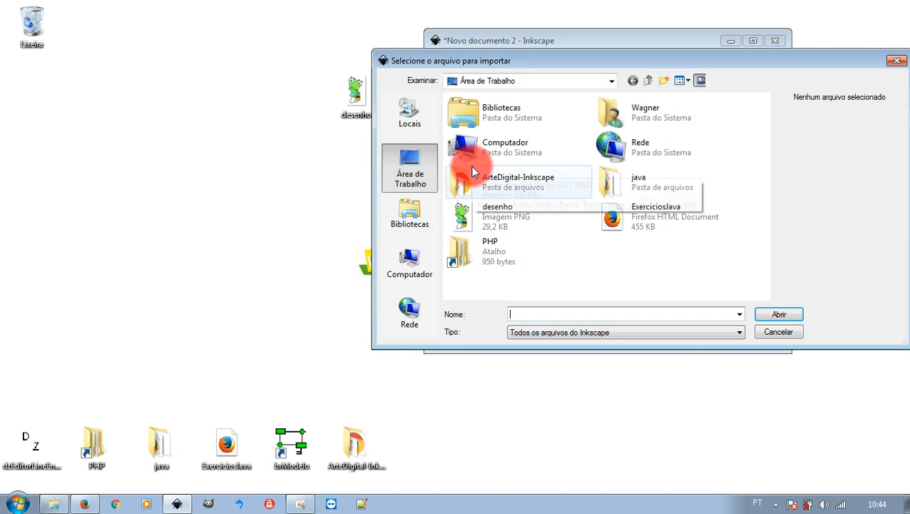
click(779, 332)
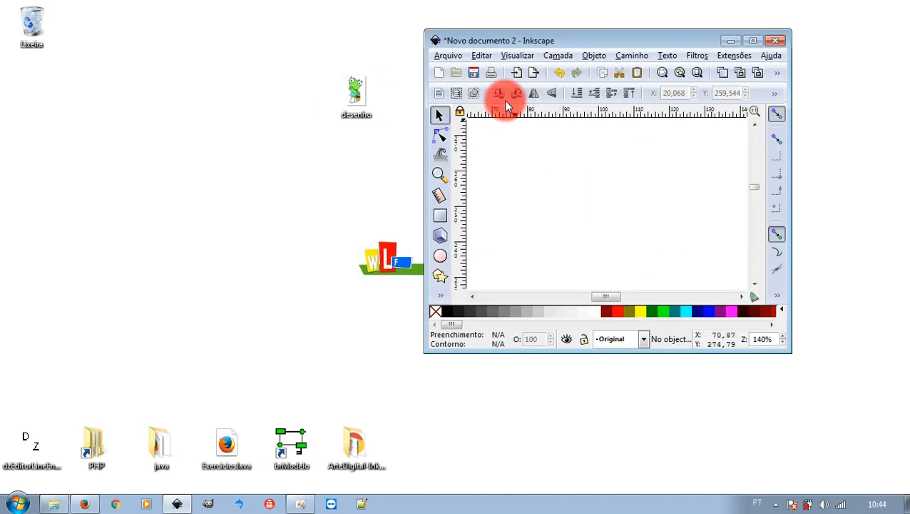
- Import the desenho image from the desktop into the Original layer as Embutido, with DPI De arquivo and rendering mode Nenhum (auto)
drag(345, 102, 468, 159)
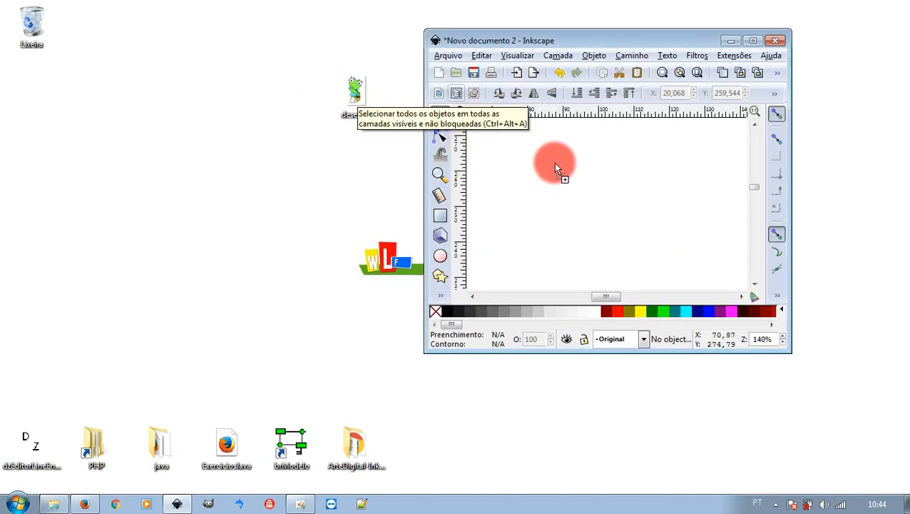
drag(555, 165, 555, 163)
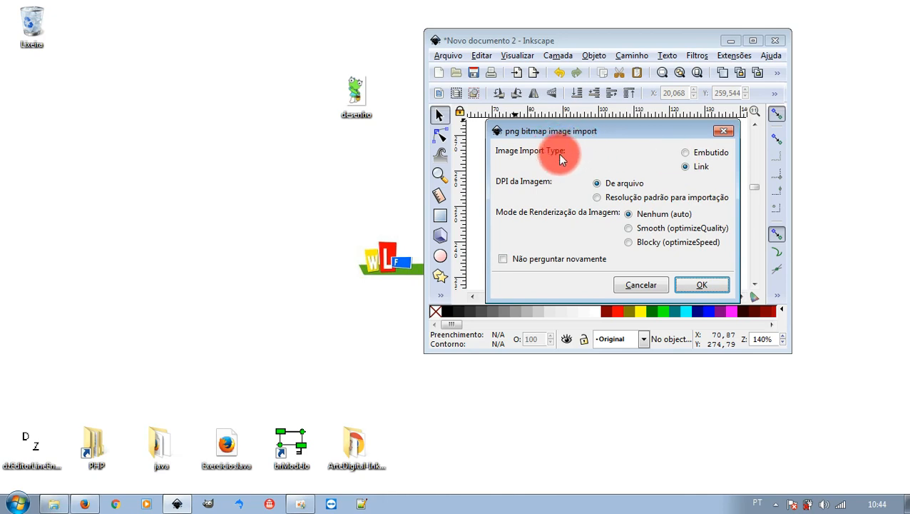
click(701, 152)
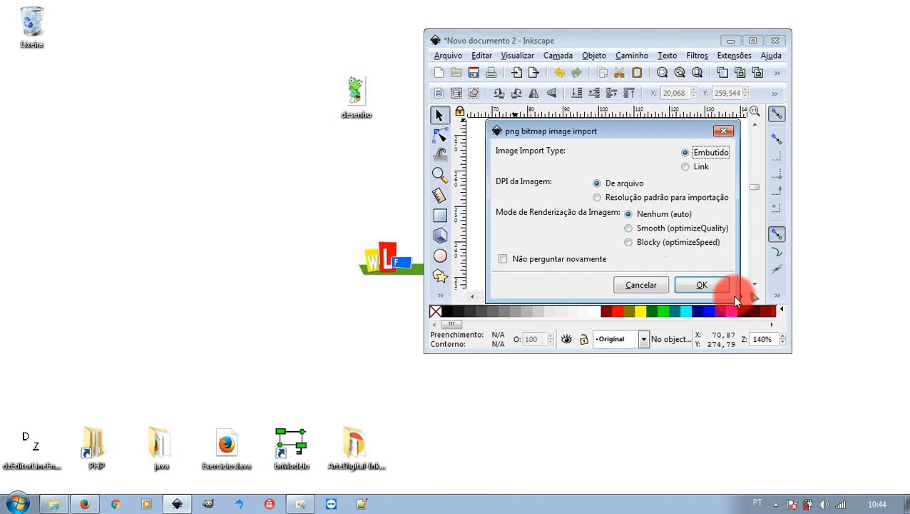
click(703, 169)
click(699, 152)
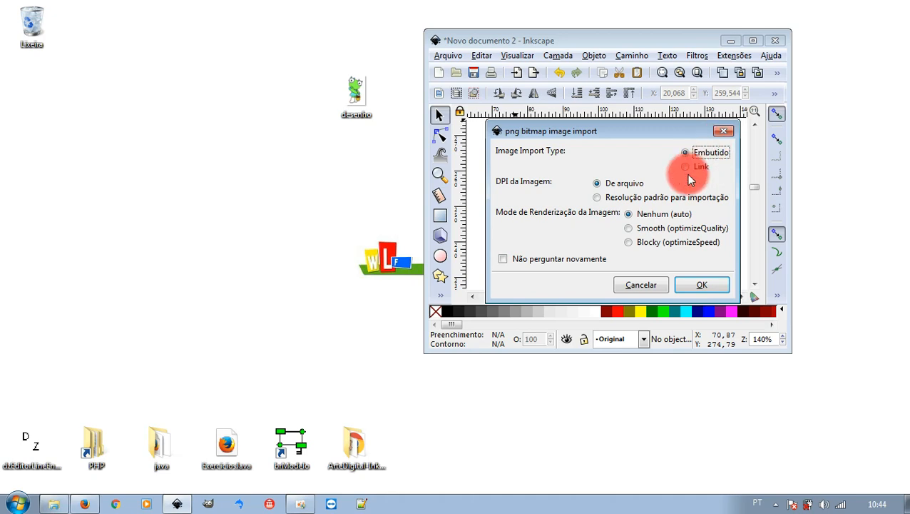
click(713, 294)
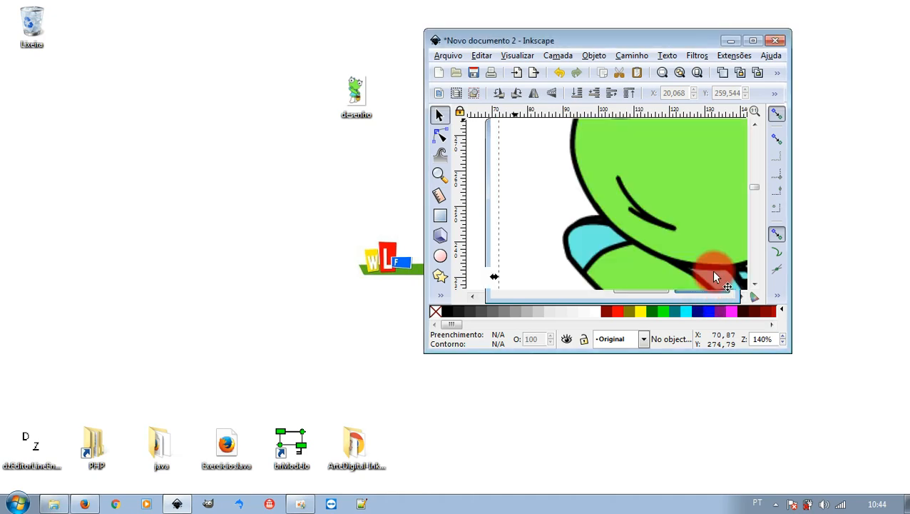
- Maximise the Inkscape window and move the frog image fully inside the upper part of the page
click(755, 42)
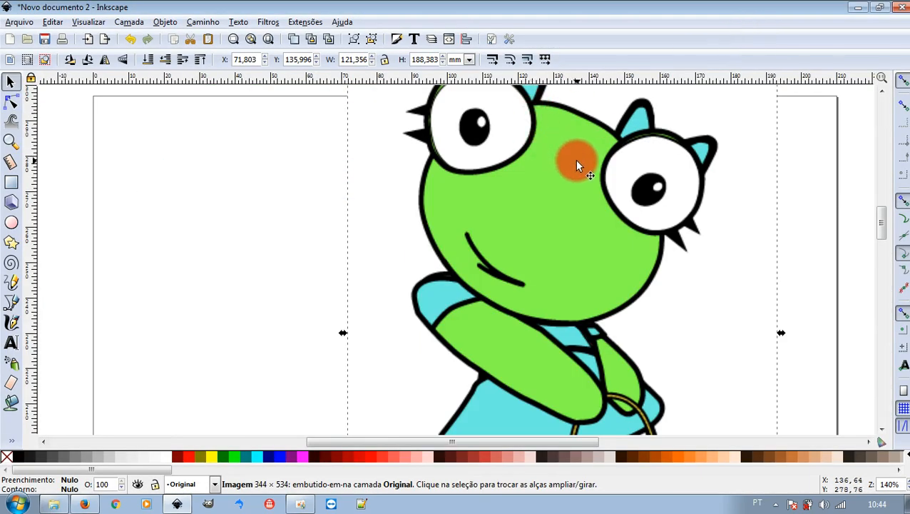
scroll(509, 251, down, 3)
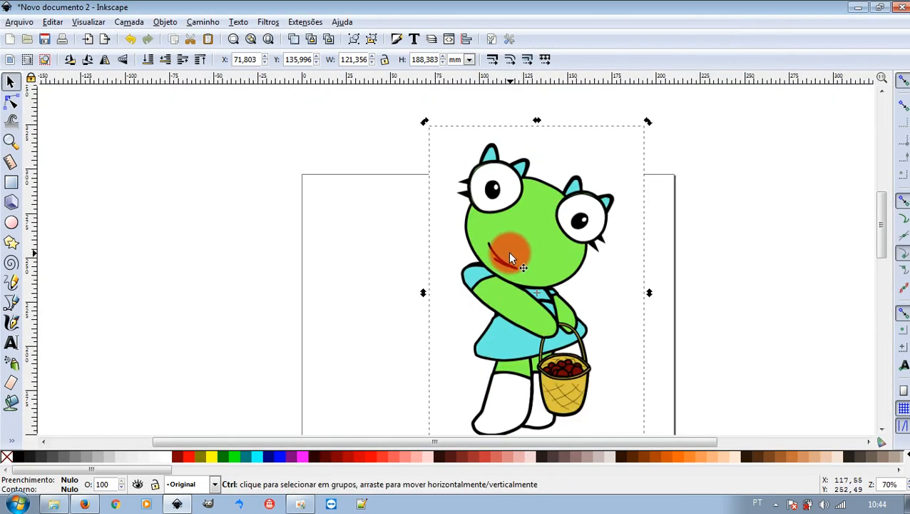
drag(569, 287, 476, 241)
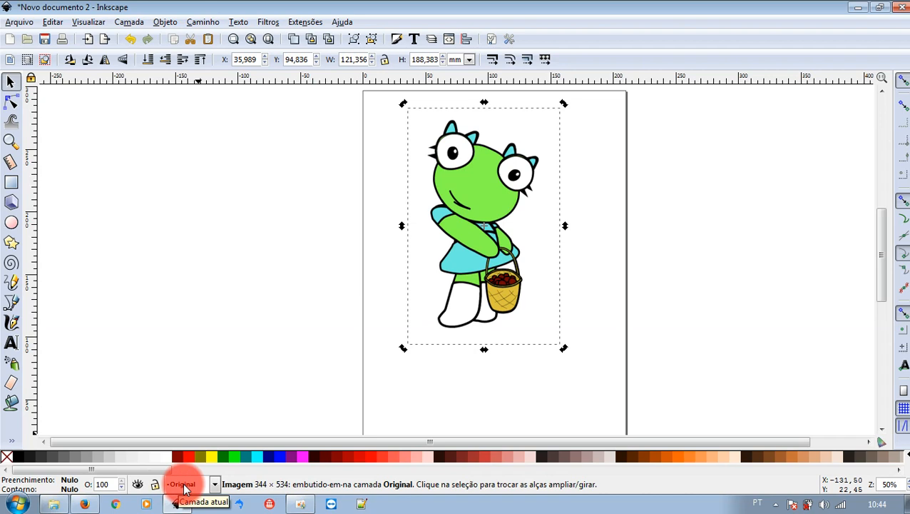
- Lock the Original layer and toggle its visibility off and on, leaving the layer locked and visible
click(155, 485)
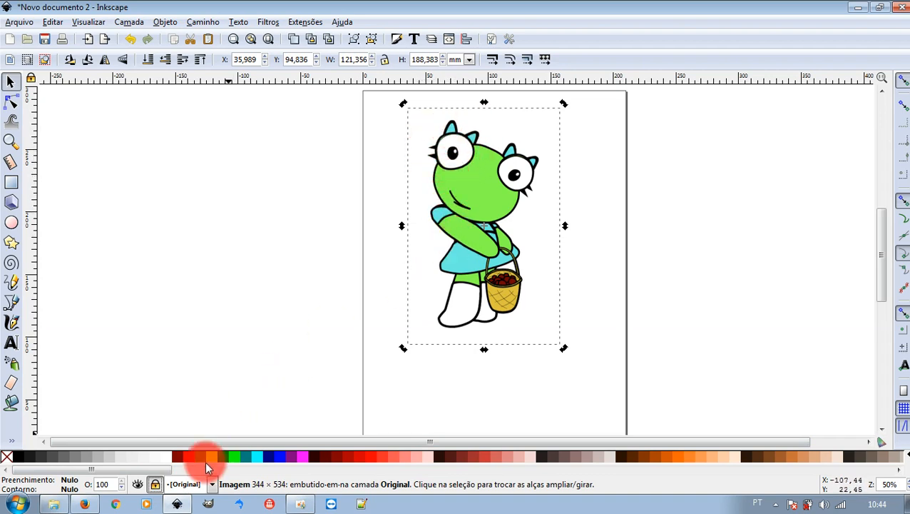
click(137, 485)
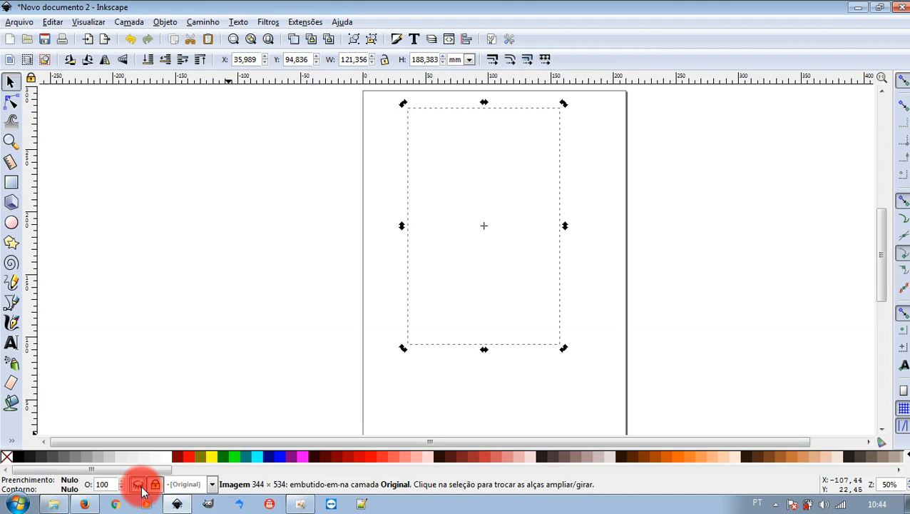
click(138, 485)
click(141, 488)
click(141, 488)
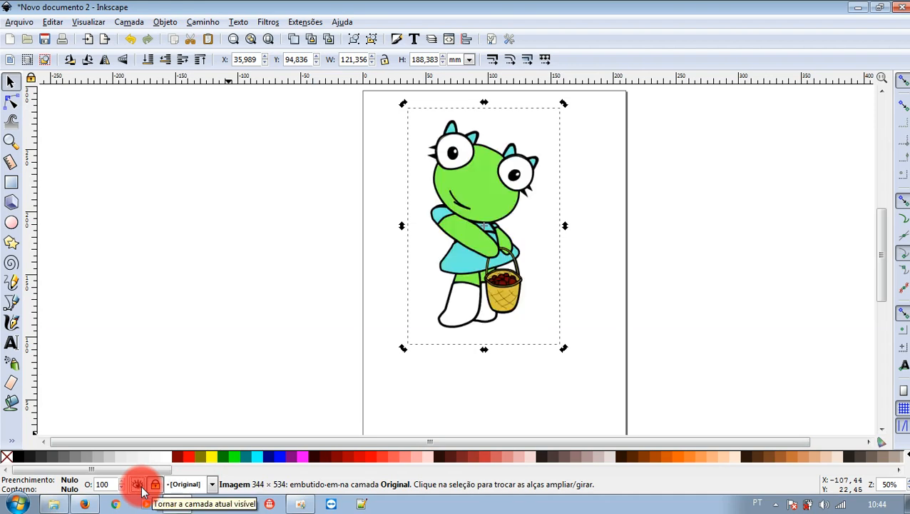
click(138, 485)
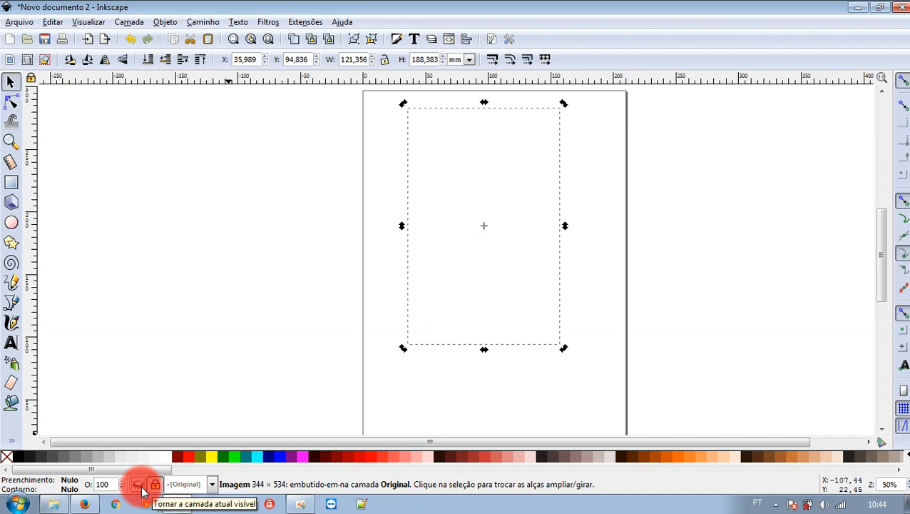
click(138, 485)
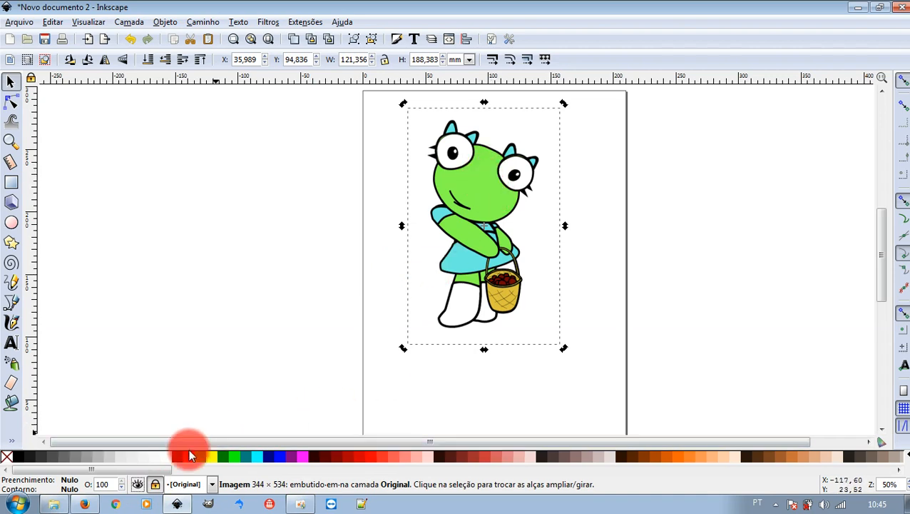
click(156, 485)
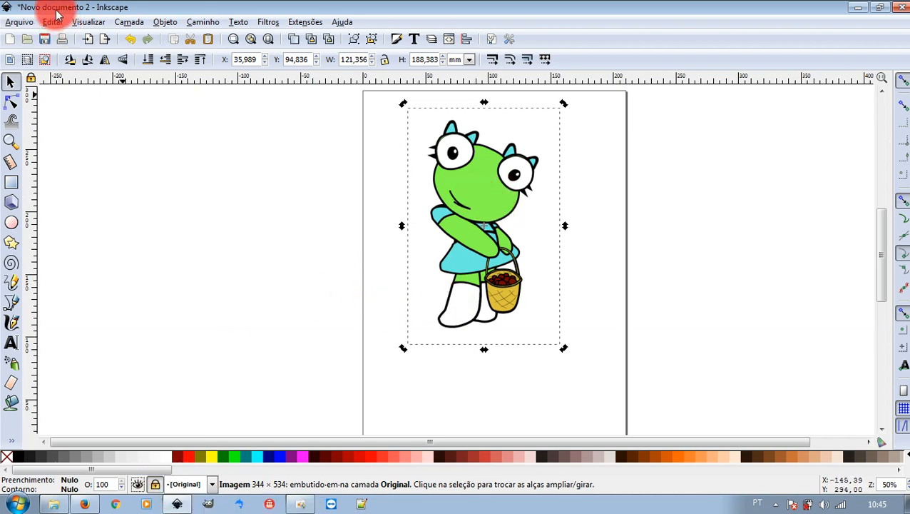
- Add a layer named "Vetorizada" above the current one (Acima da atual) and show the list of layers
click(126, 22)
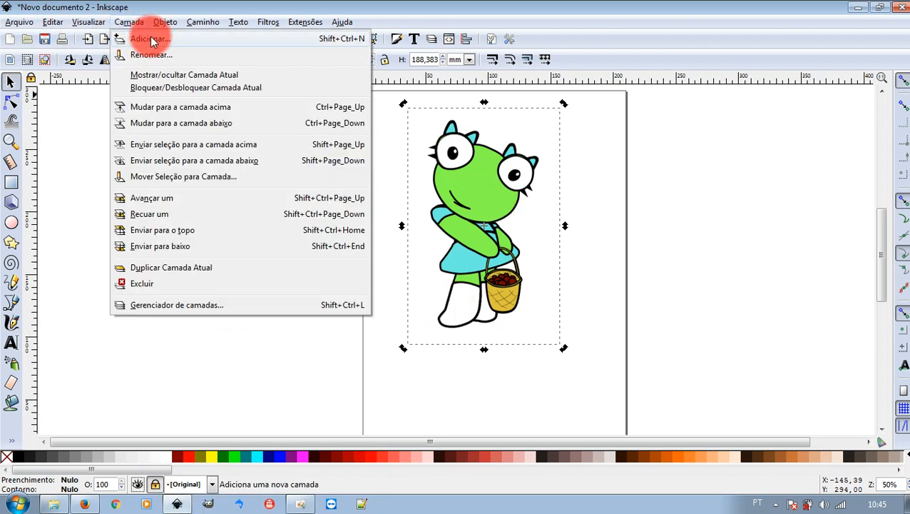
click(159, 45)
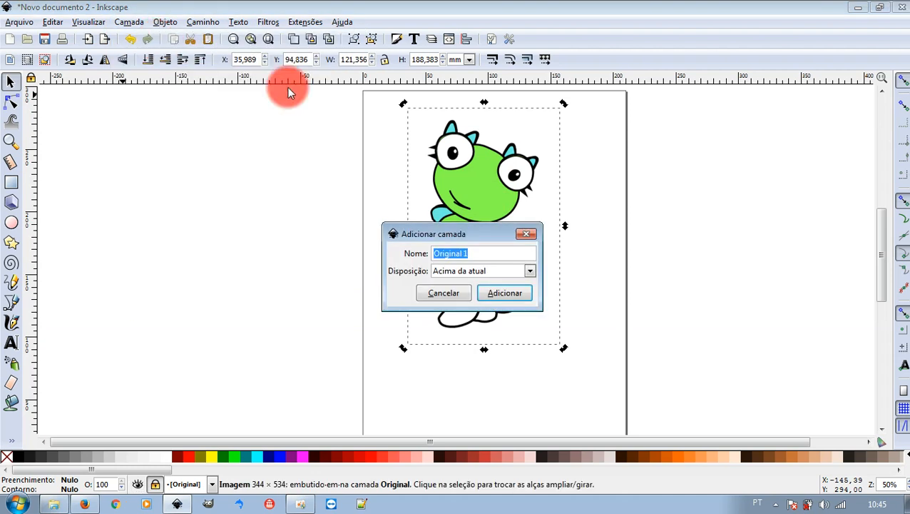
key(BackSpace)
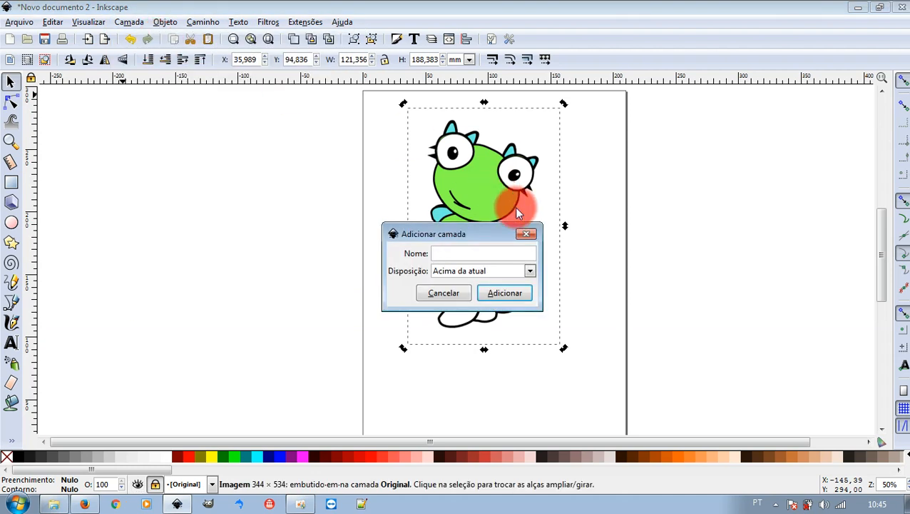
text(Vetorizada)
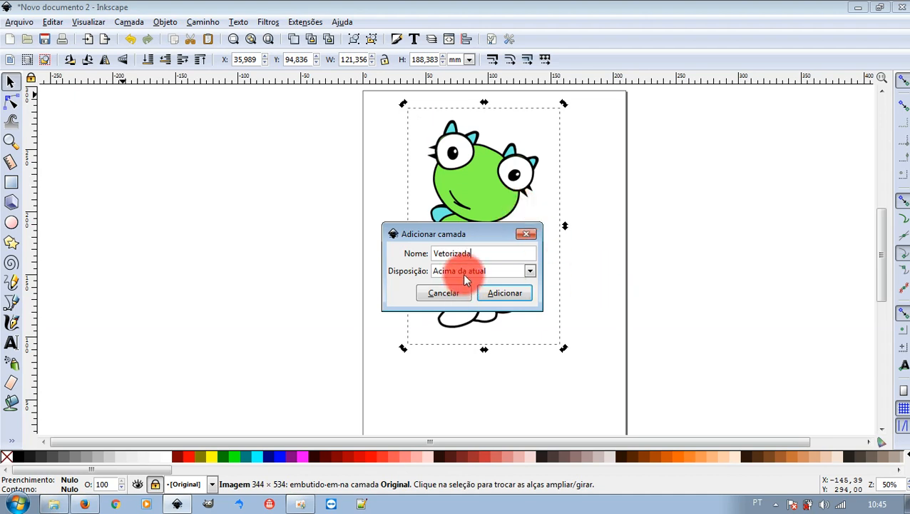
click(504, 292)
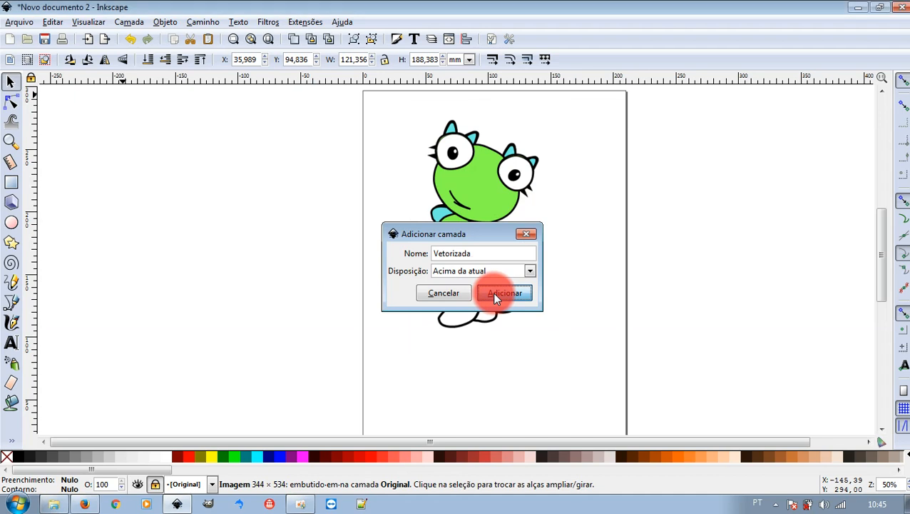
click(187, 484)
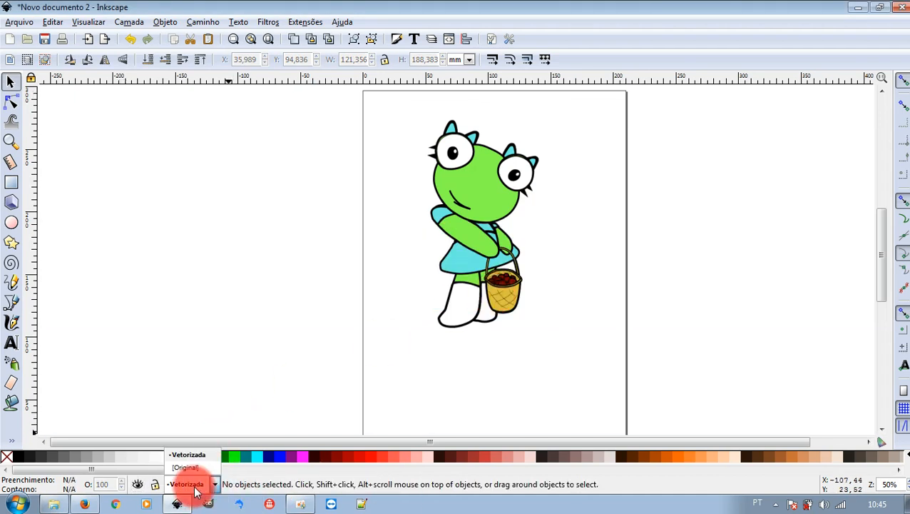
- Switch to the Original layer, toggle its visibility off and on, and return to the Vetorizada layer
click(191, 454)
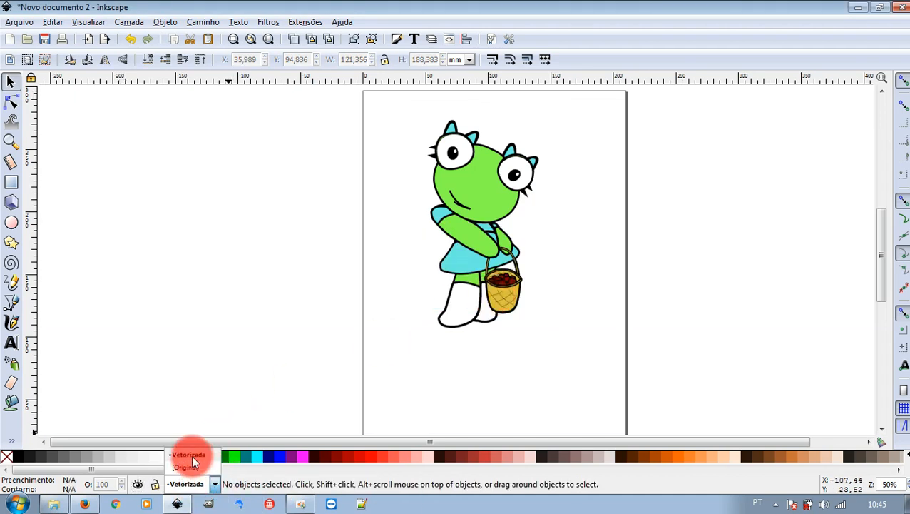
click(138, 485)
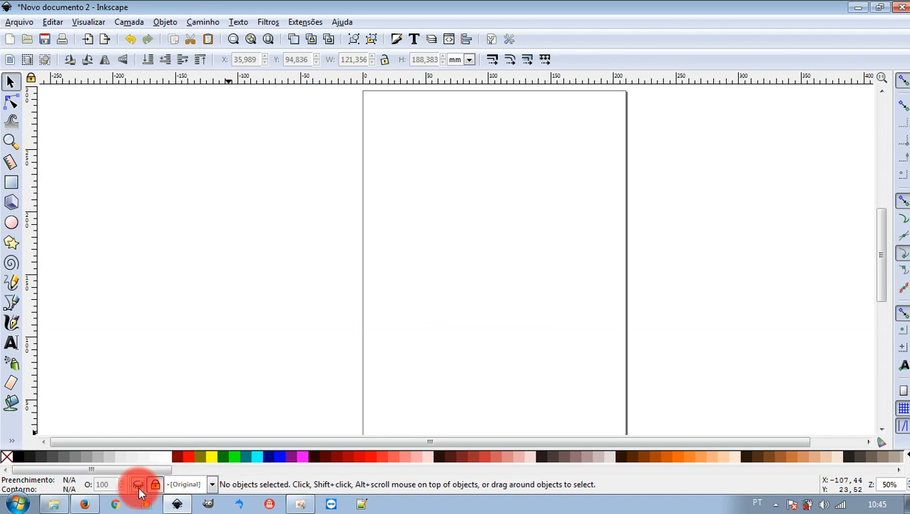
click(138, 485)
click(184, 484)
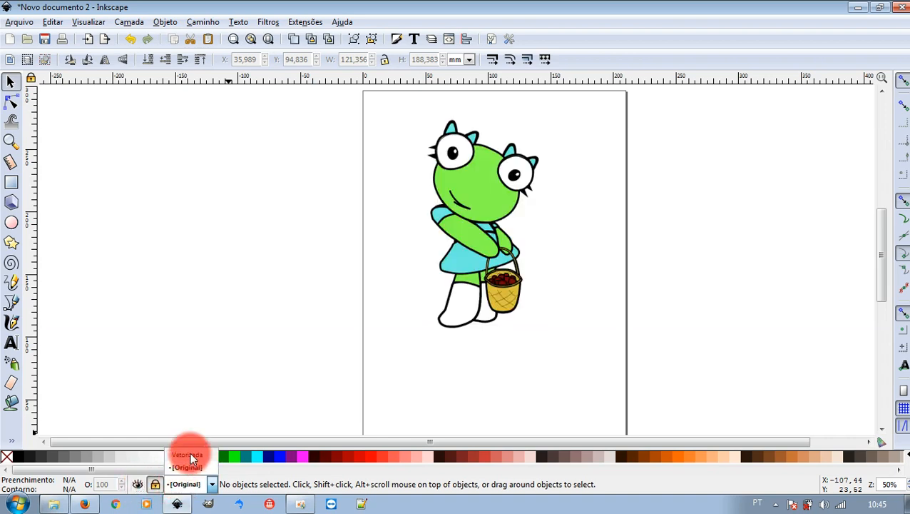
click(190, 454)
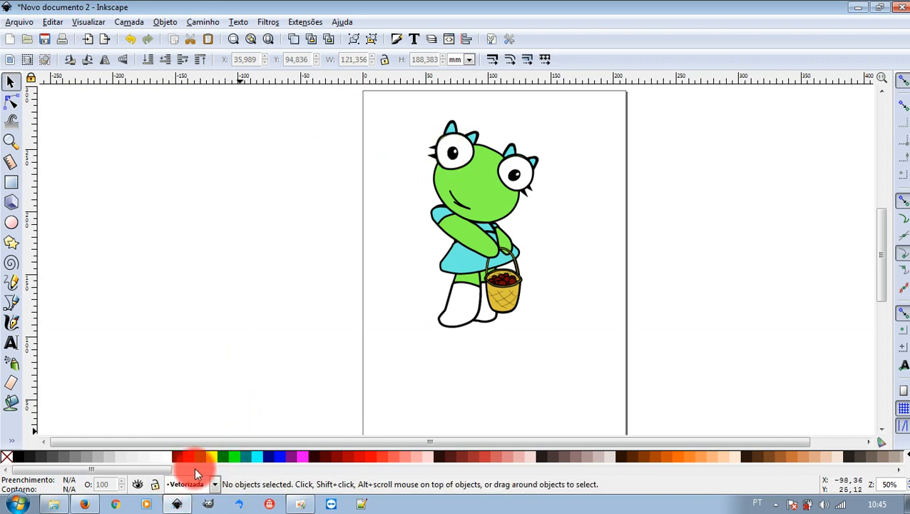
- Try to draw a freehand Pencil stroke on the locked Original layer, and switch back to the Vetorizada layer
click(188, 485)
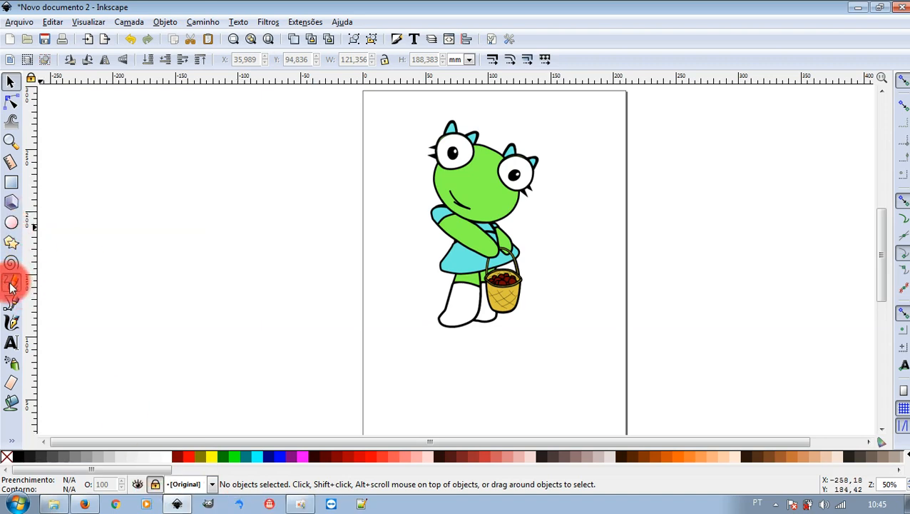
click(13, 283)
mouse_move(435, 256)
mouse_down()
mouse_move(507, 204)
mouse_move(518, 209)
mouse_move(484, 246)
mouse_move(421, 270)
mouse_up()
click(184, 484)
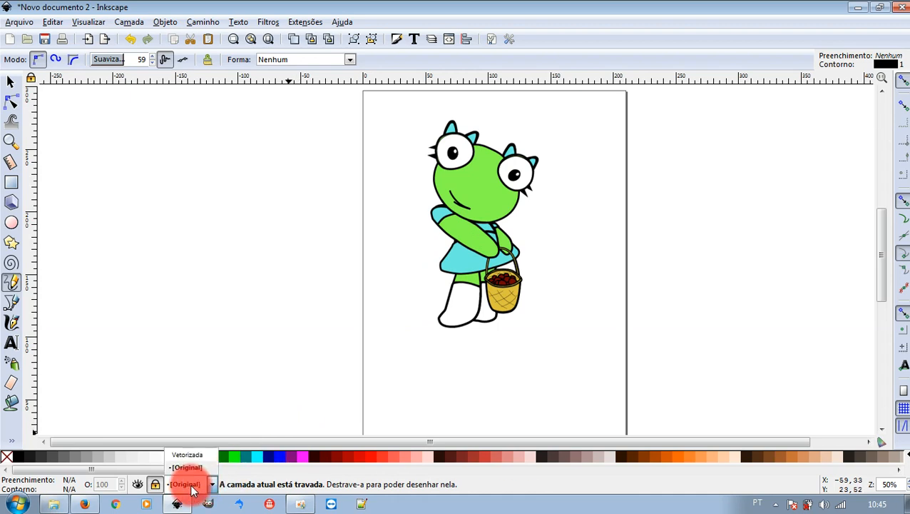
click(186, 455)
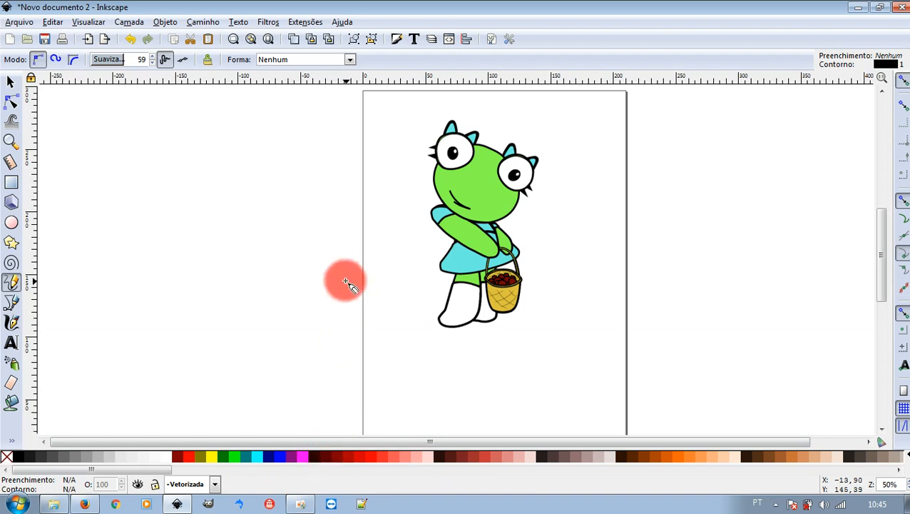
- Trace the lower head outline from the left eye to the right eye with straight Bezier pen segments using the Elipse shape
scroll(329, 275, up, 1)
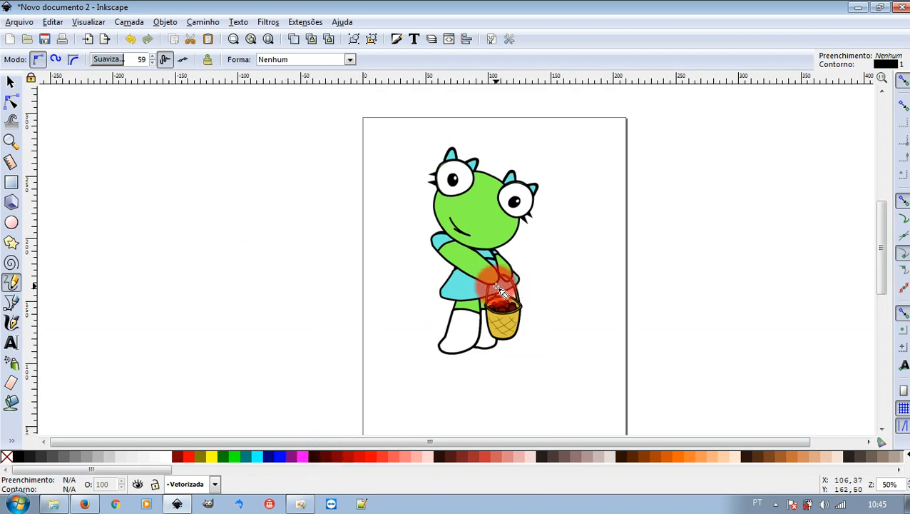
scroll(514, 262, up, 3)
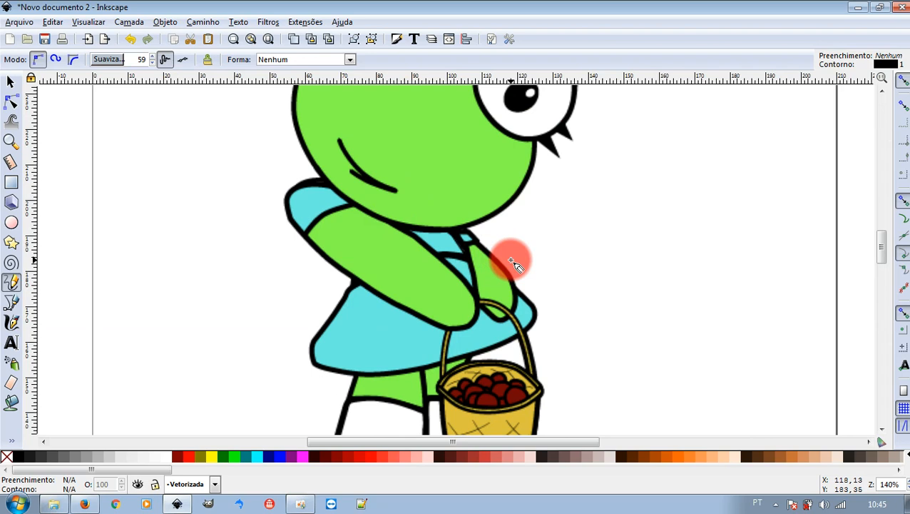
scroll(512, 258, up, 6)
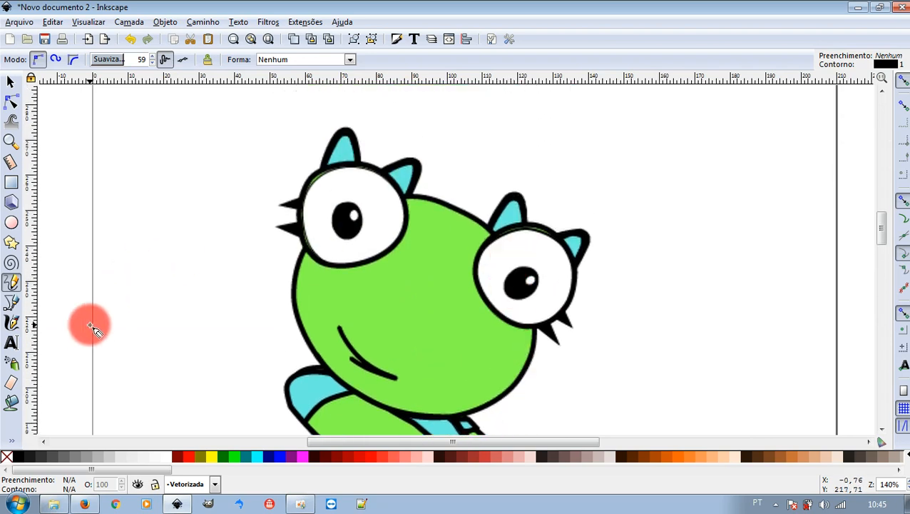
click(9, 306)
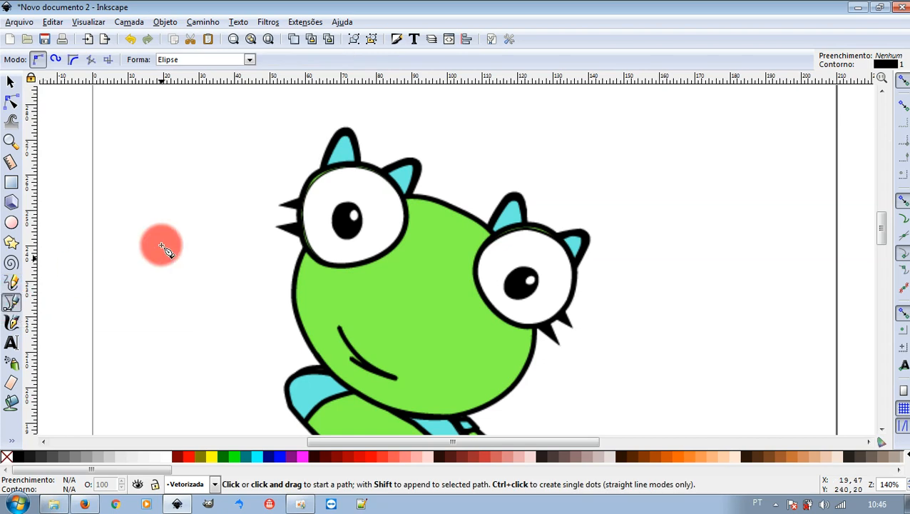
click(308, 246)
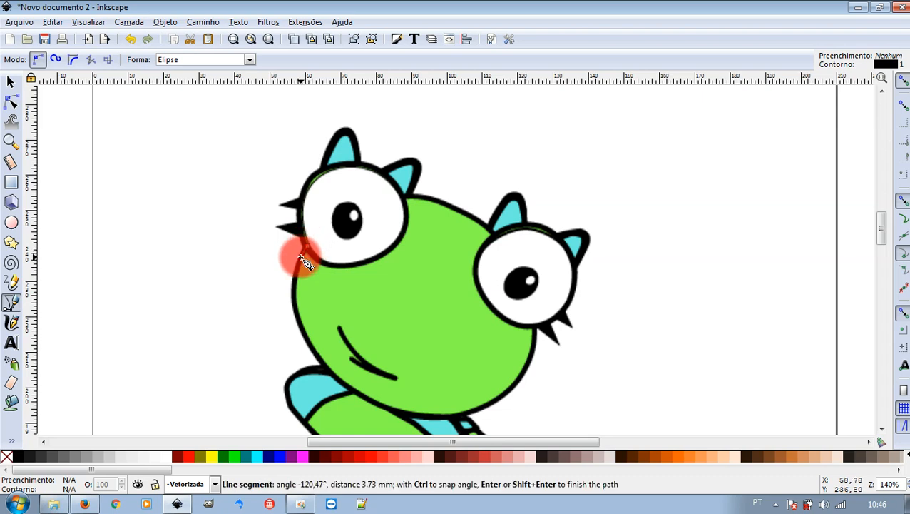
click(295, 304)
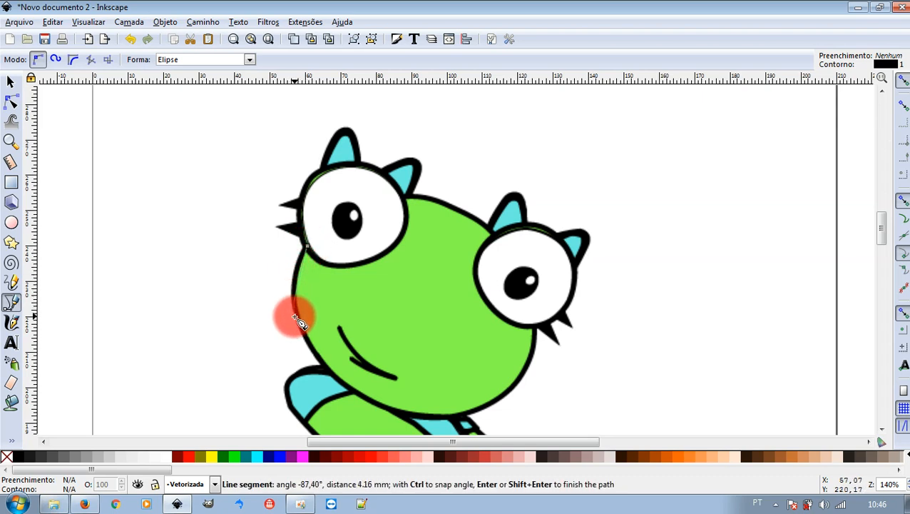
click(320, 361)
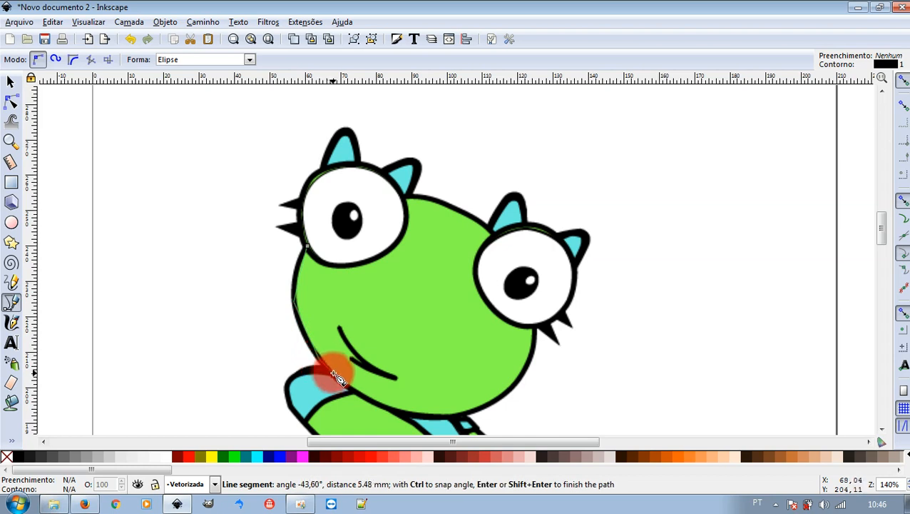
click(376, 405)
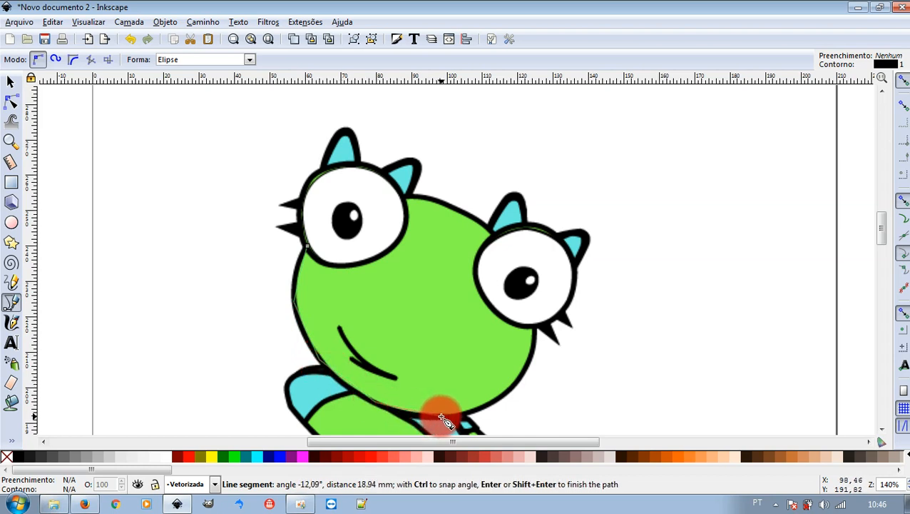
click(442, 417)
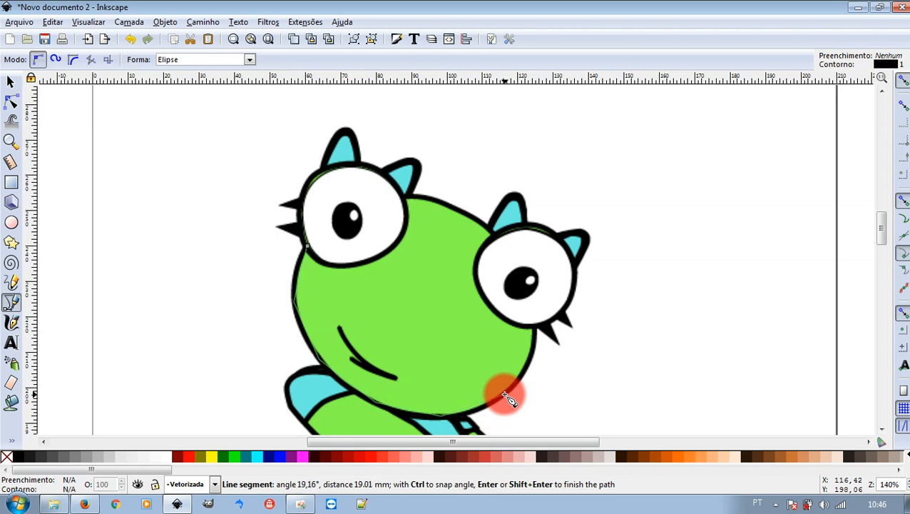
click(504, 395)
click(533, 357)
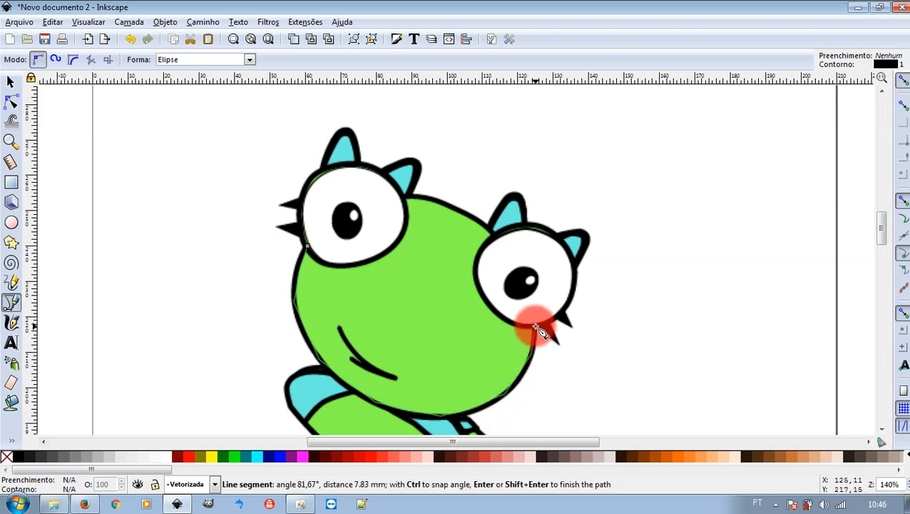
double_click(536, 327)
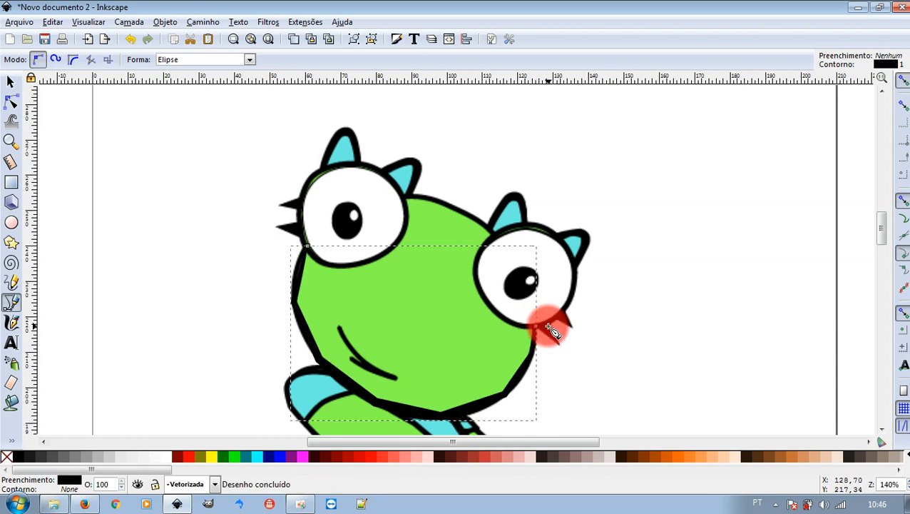
- Give the traced head path a red stroke and a red fill (#FF0000)
click(18, 107)
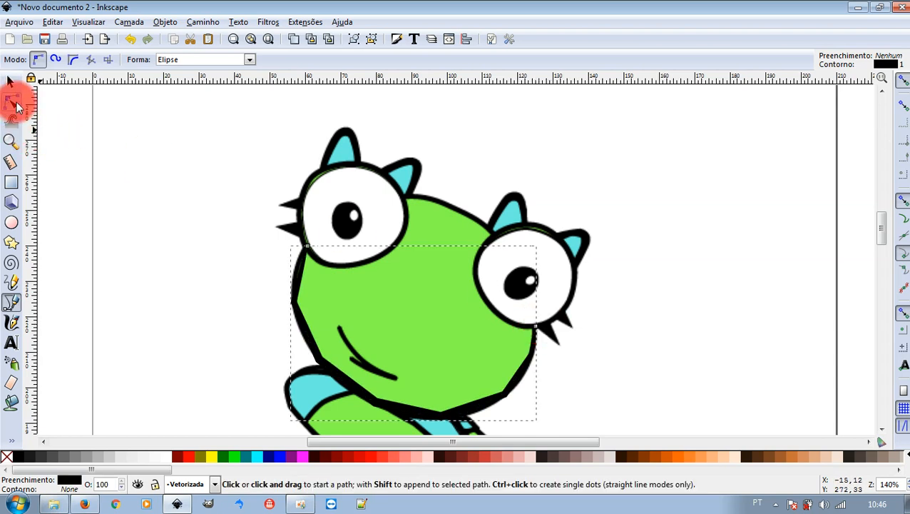
click(18, 107)
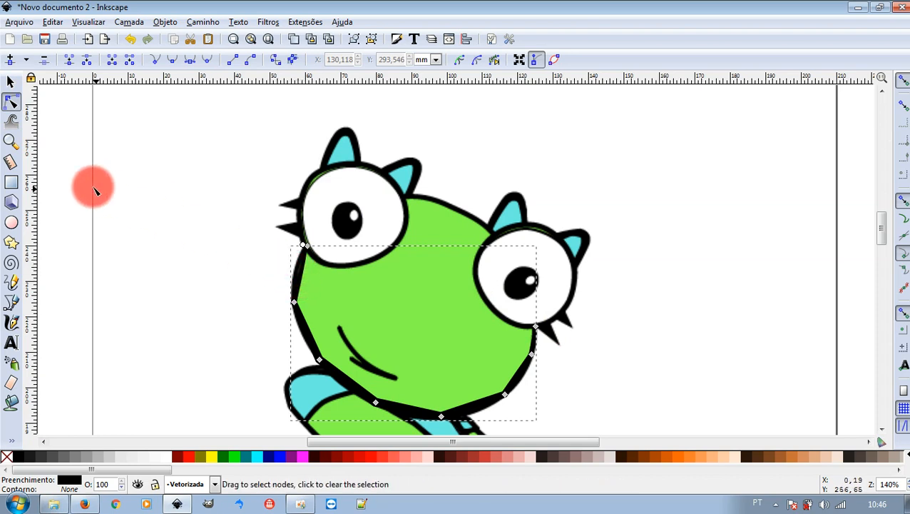
click(11, 83)
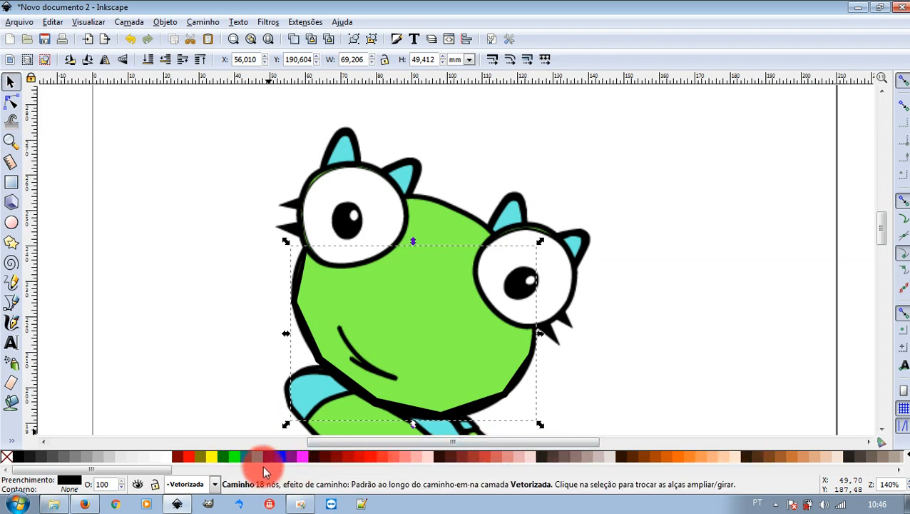
shift+click(222, 452)
click(331, 311)
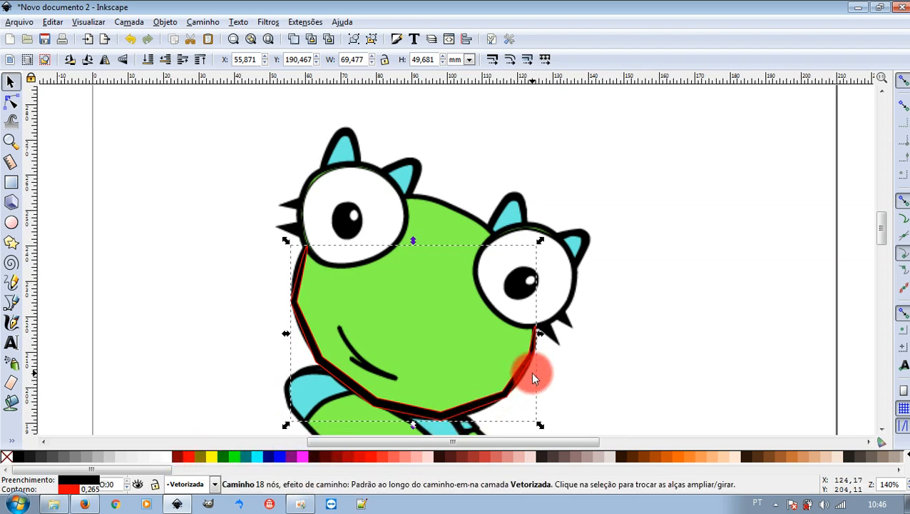
click(187, 456)
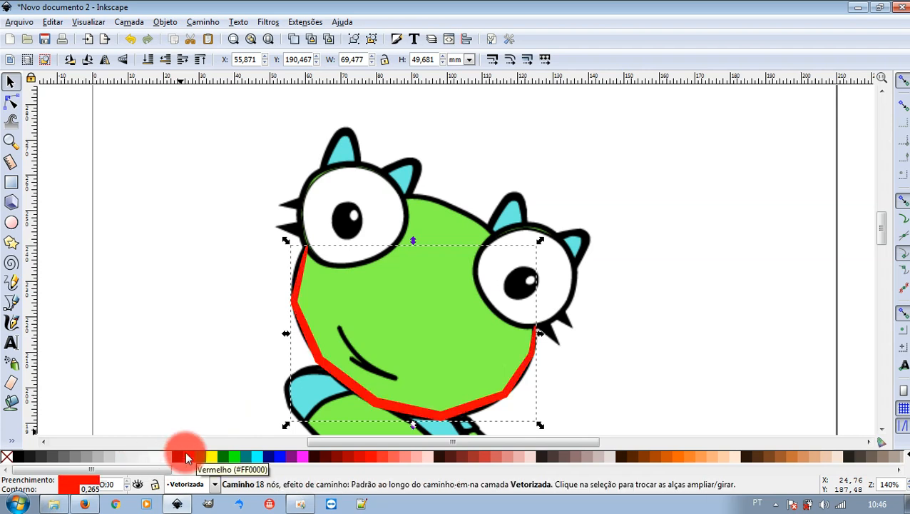
- Bend the first two segments below the left eye to follow the head's curve, and deselect the path
click(10, 102)
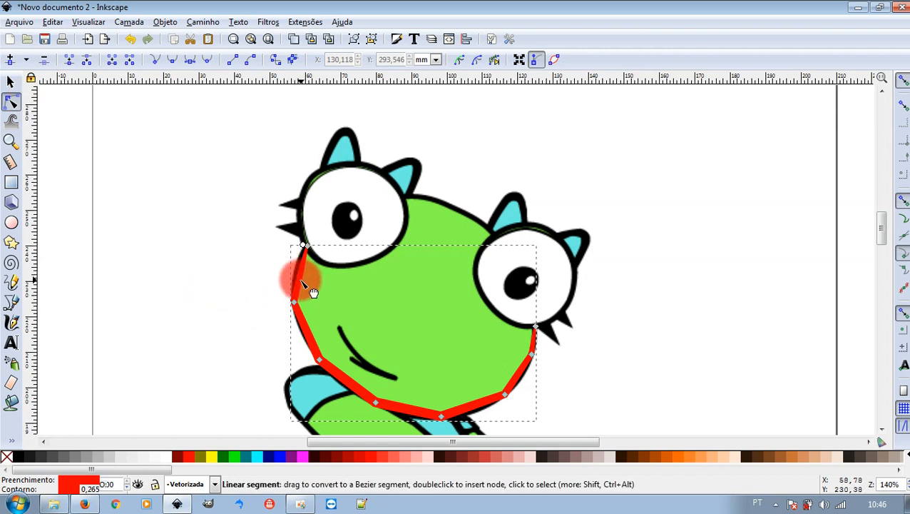
drag(298, 281, 297, 273)
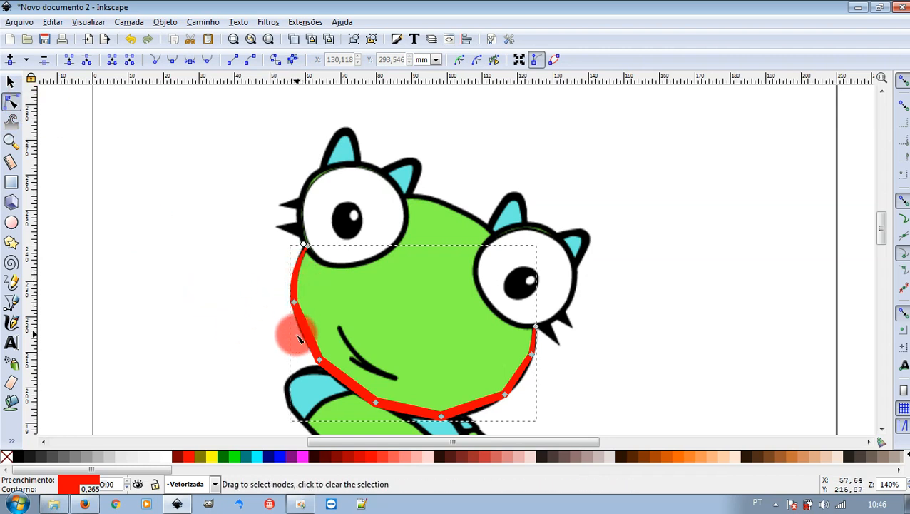
drag(306, 337, 304, 339)
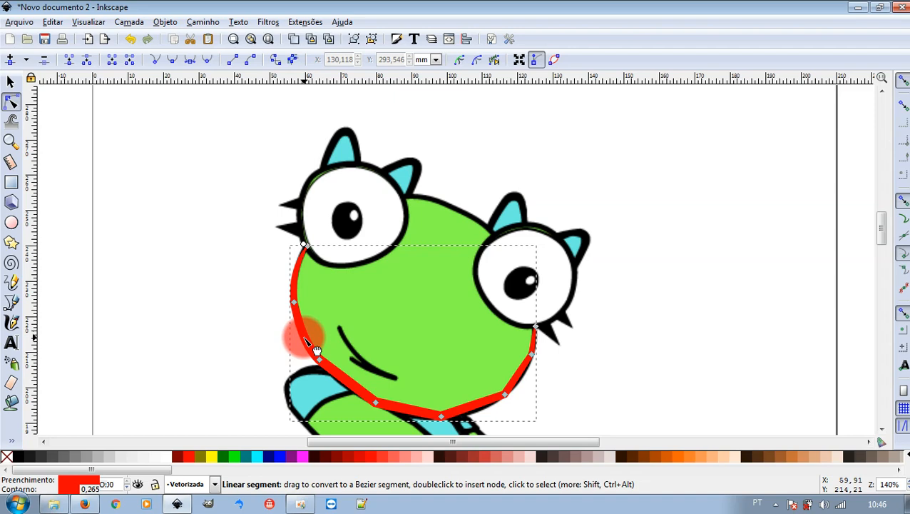
click(205, 183)
- Delete the red traced path from the head outline
scroll(274, 237, up, 1)
scroll(273, 238, up, 2)
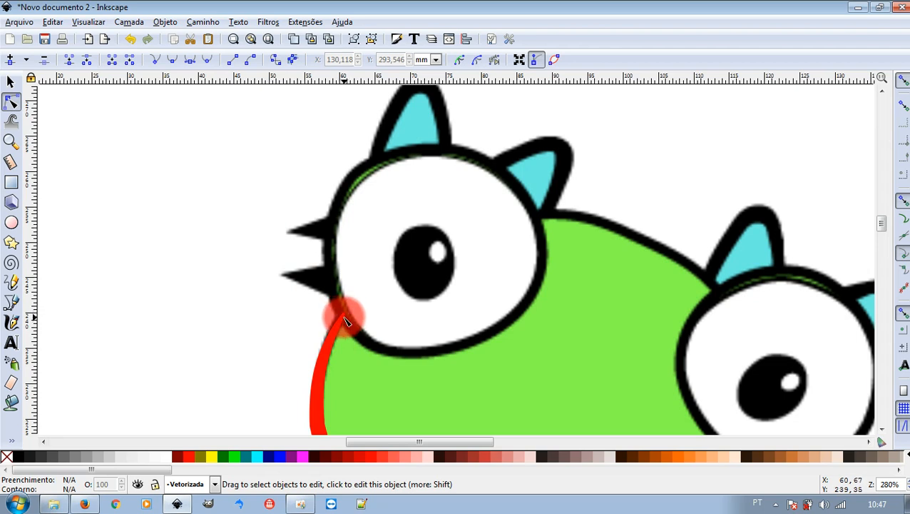
click(11, 302)
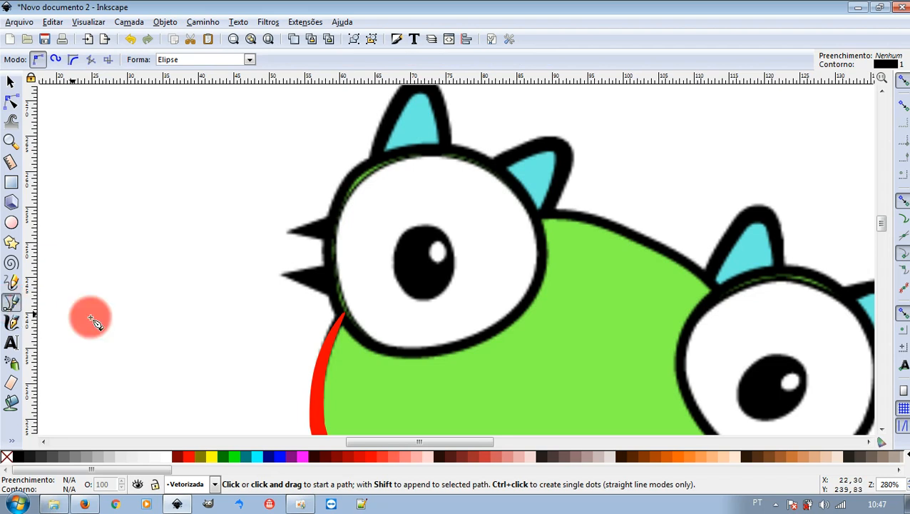
scroll(407, 264, down, 4)
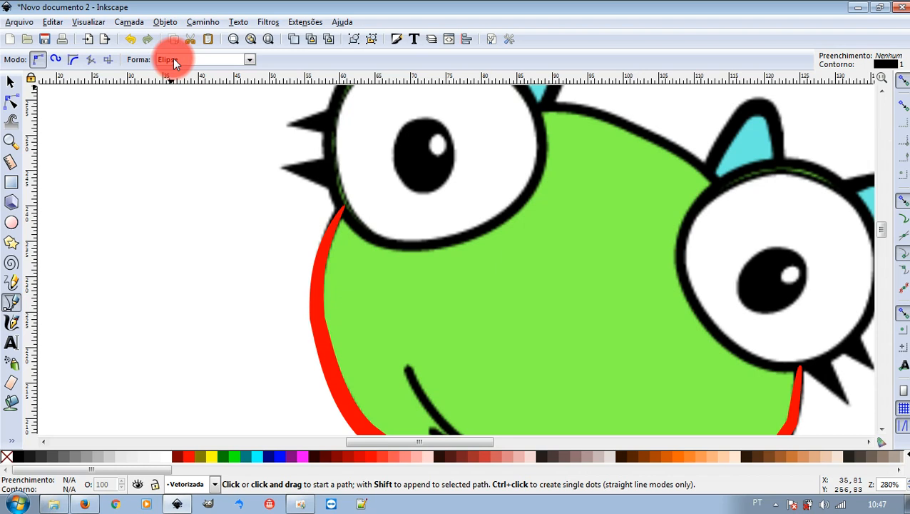
click(10, 81)
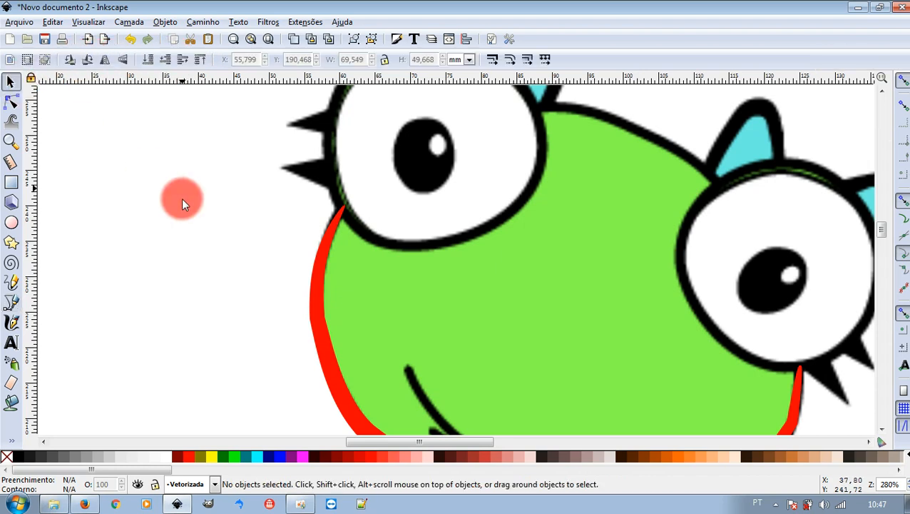
click(317, 273)
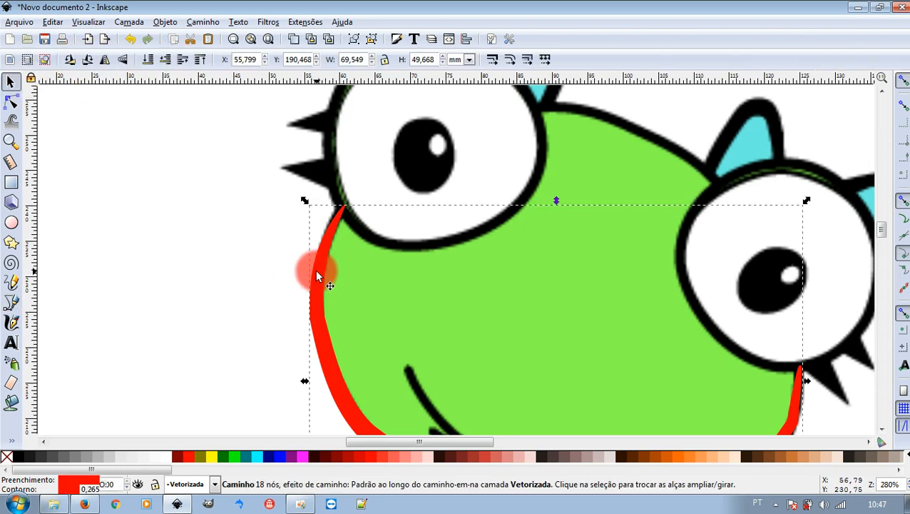
key(Delete)
ctrl+scroll(285, 272, down, 2)
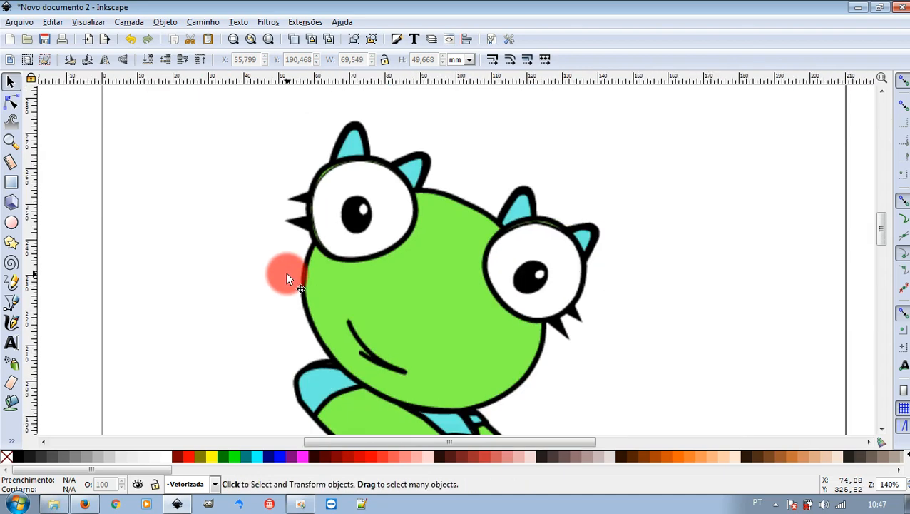
- Set the Bezier pen's shape to Nenhum for tracing the head
click(12, 304)
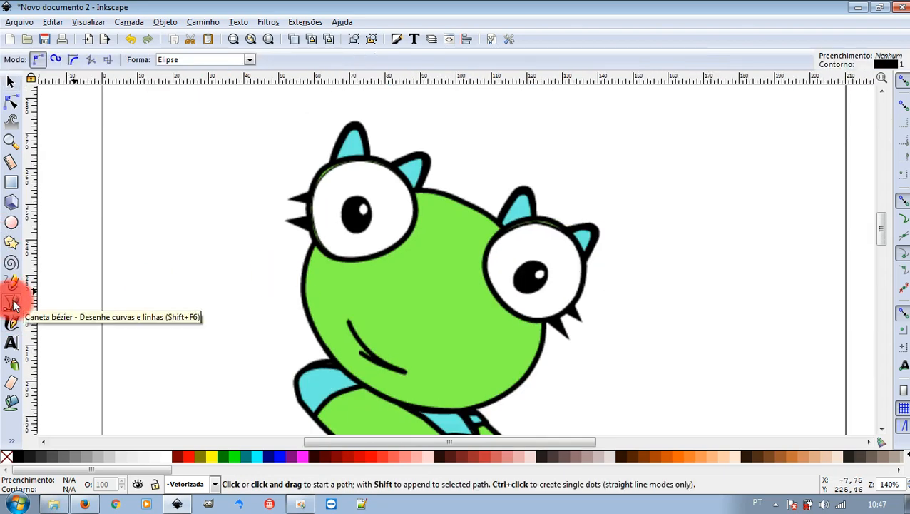
click(249, 60)
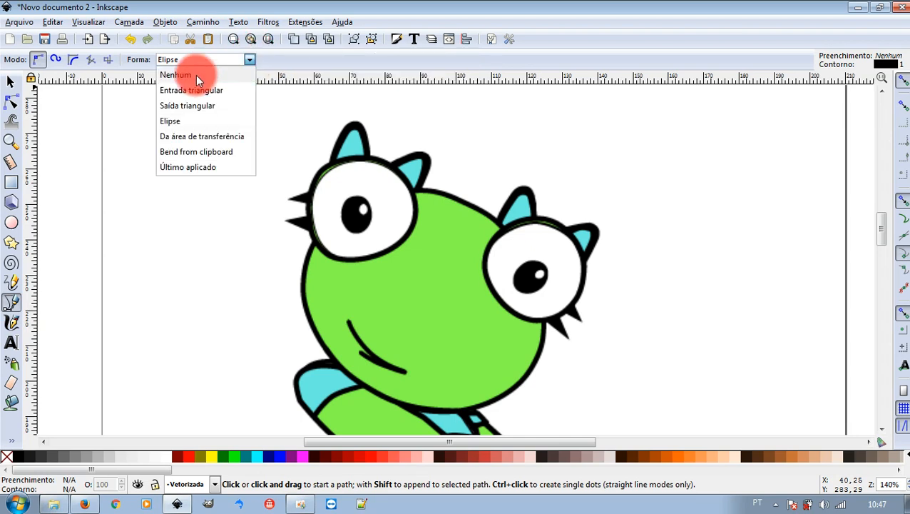
click(199, 76)
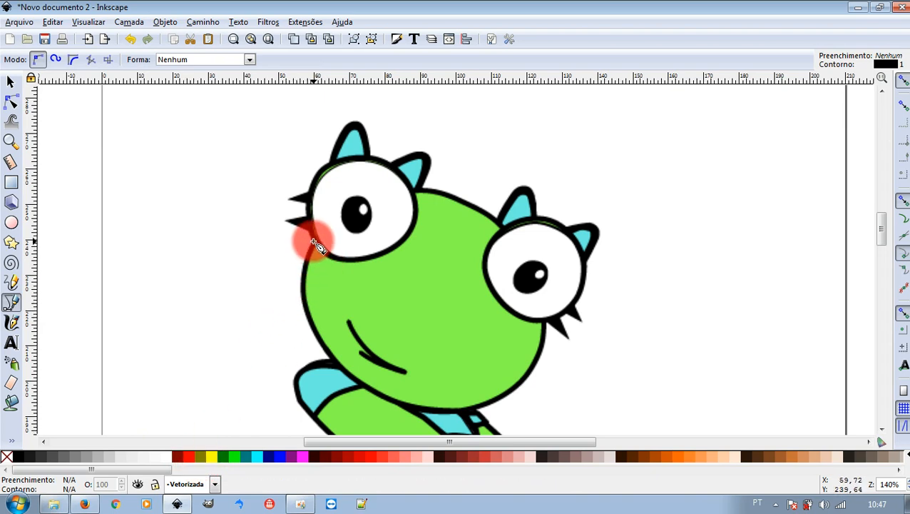
- Trace the head's lower outline as an open eight-node path from below the left eye around the chin to below the right eye
scroll(314, 246, down, 2)
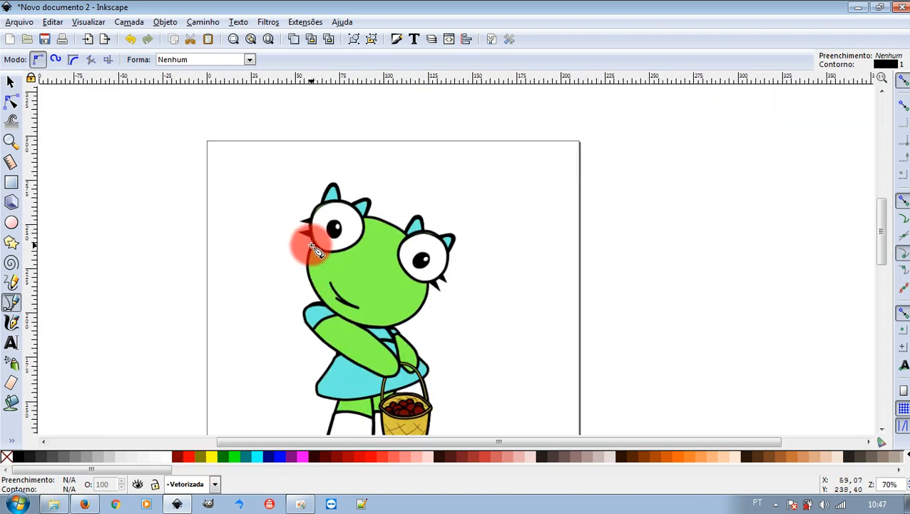
scroll(307, 241, up, 4)
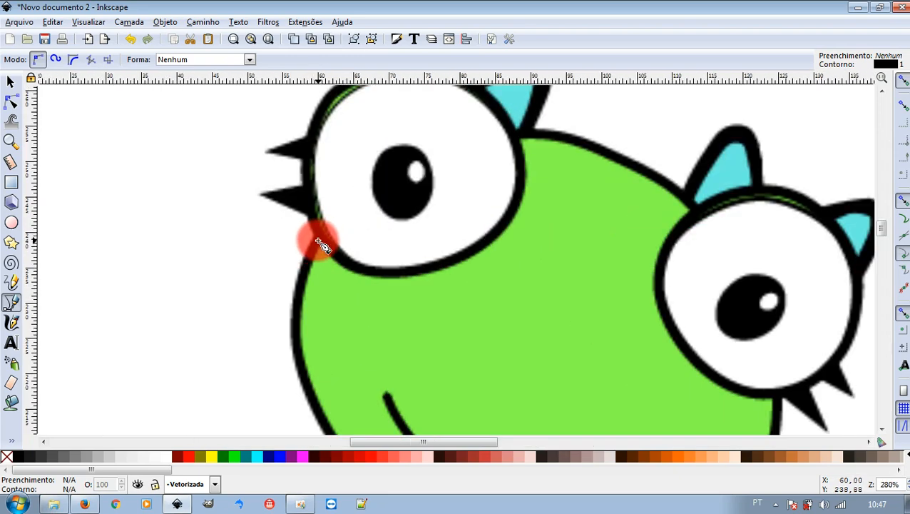
click(320, 238)
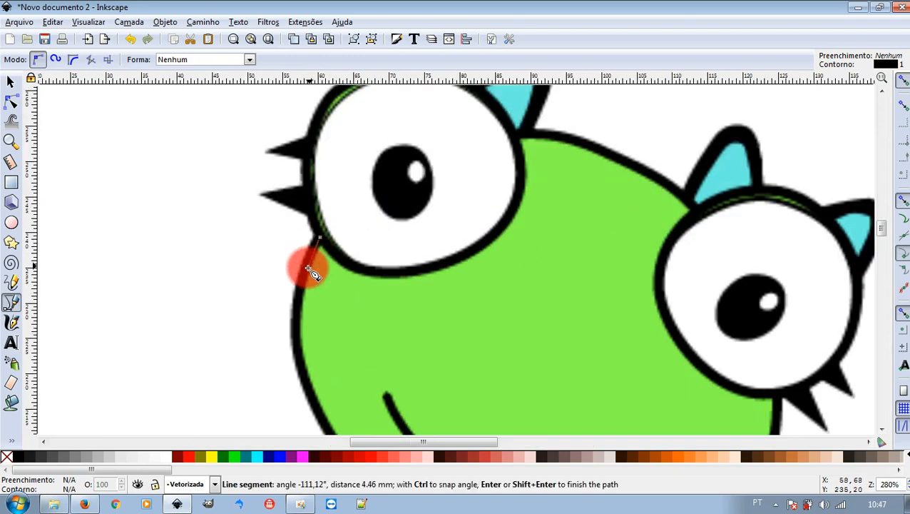
click(295, 325)
scroll(292, 322, down, 2)
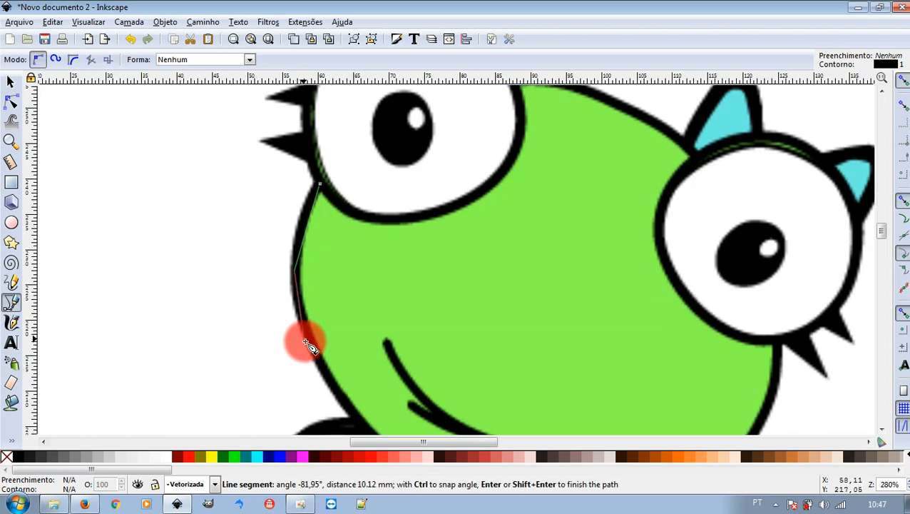
click(321, 371)
scroll(324, 368, down, 4)
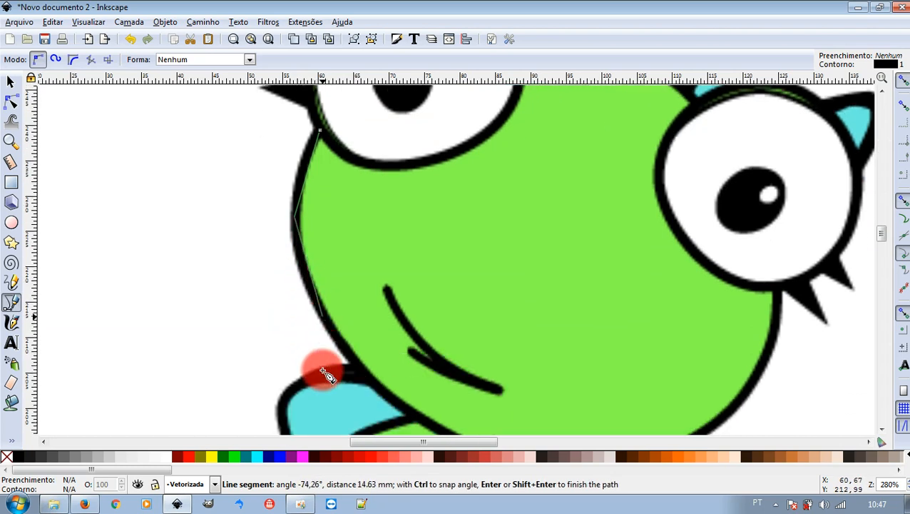
click(376, 332)
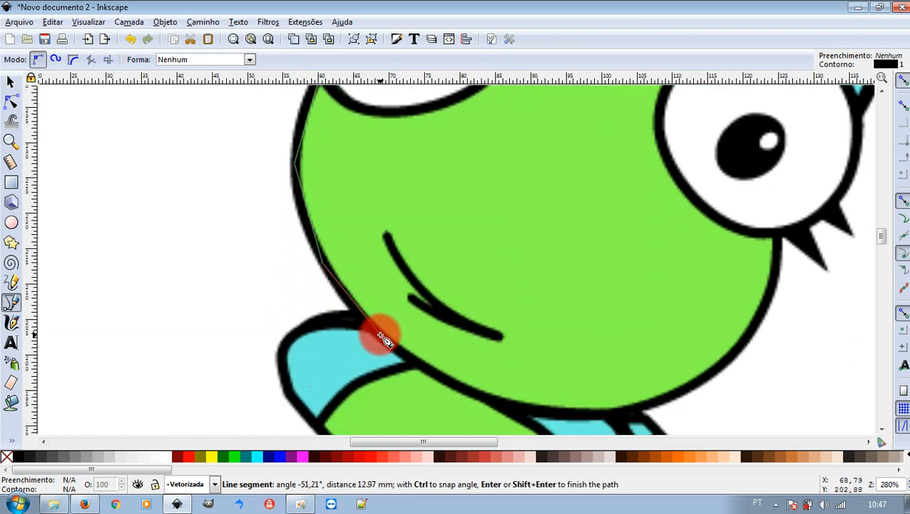
click(520, 408)
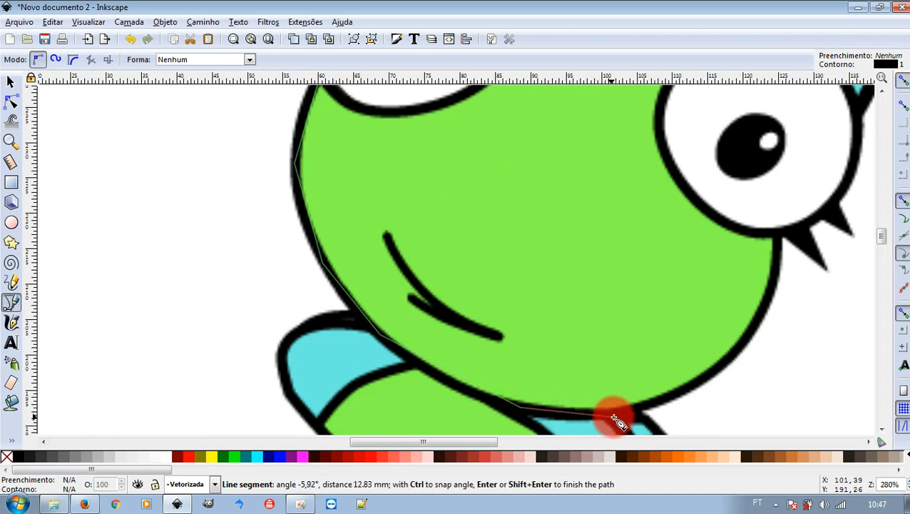
click(677, 397)
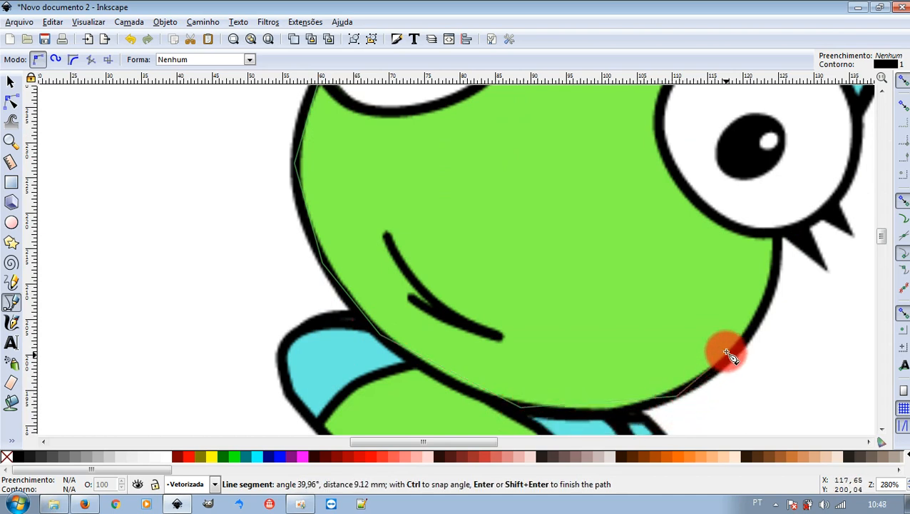
click(753, 332)
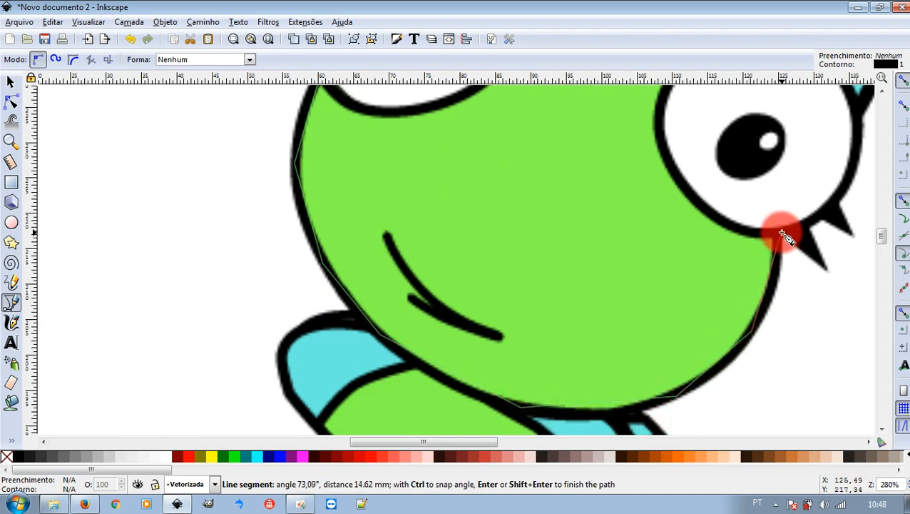
double_click(779, 235)
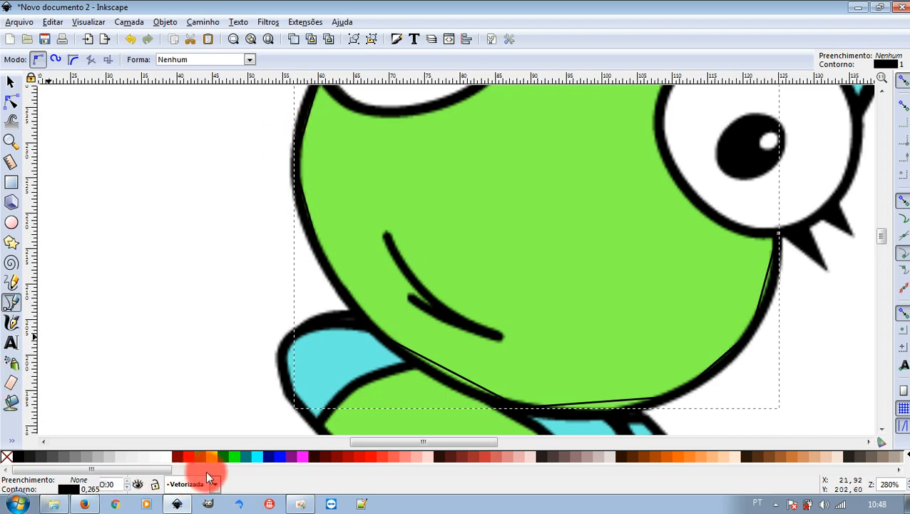
- Give the traced head path a red stroke (#FF0000) and no fill
click(187, 460)
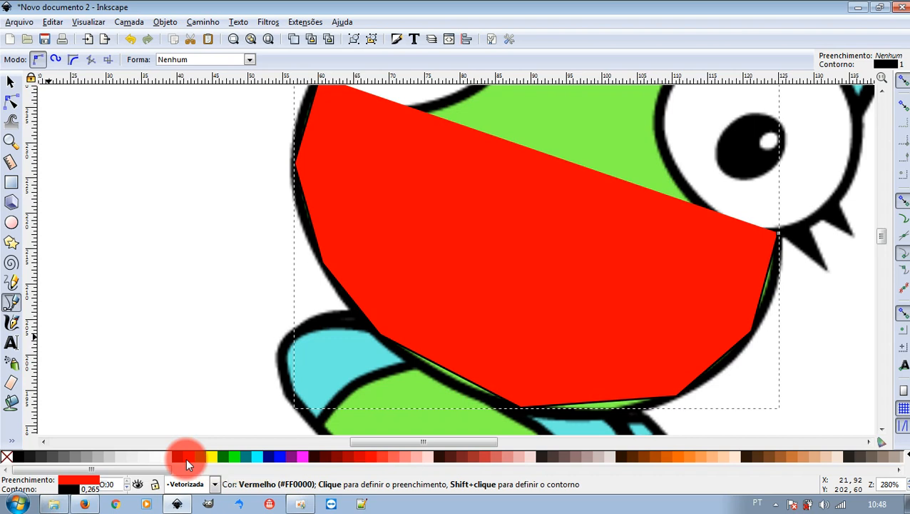
click(6, 457)
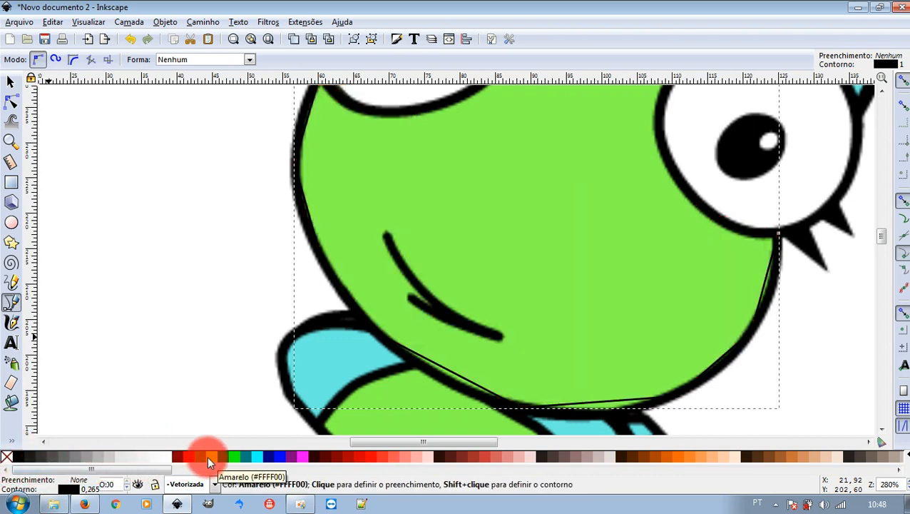
shift+click(187, 455)
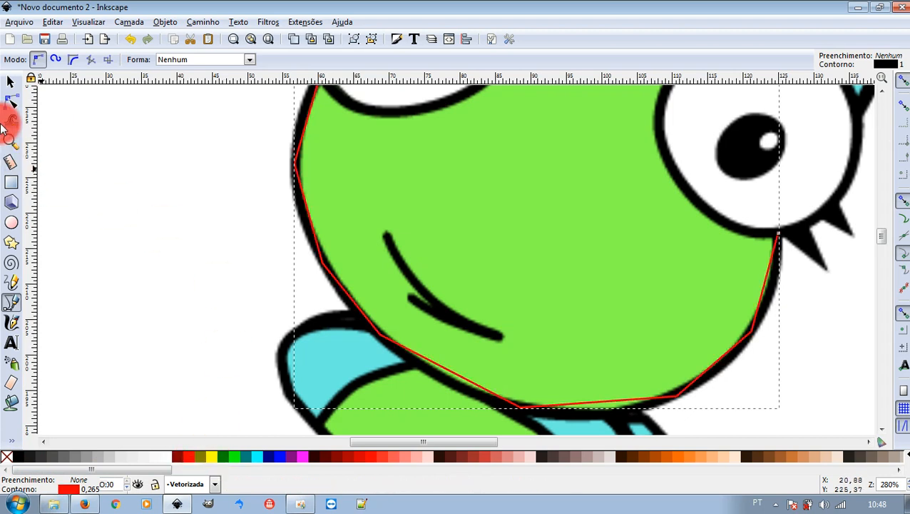
- Bend the straight segments of the red head path outward to follow the middle of the black head outline
click(11, 102)
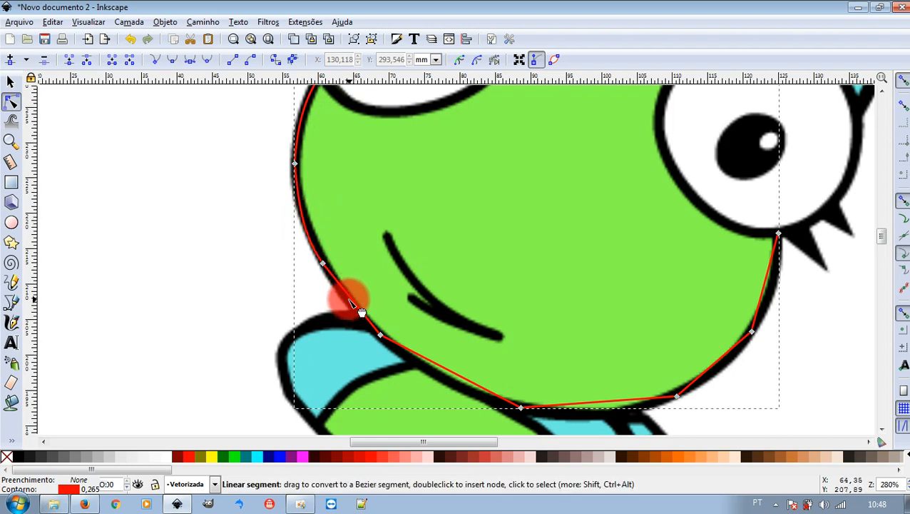
drag(358, 309, 356, 305)
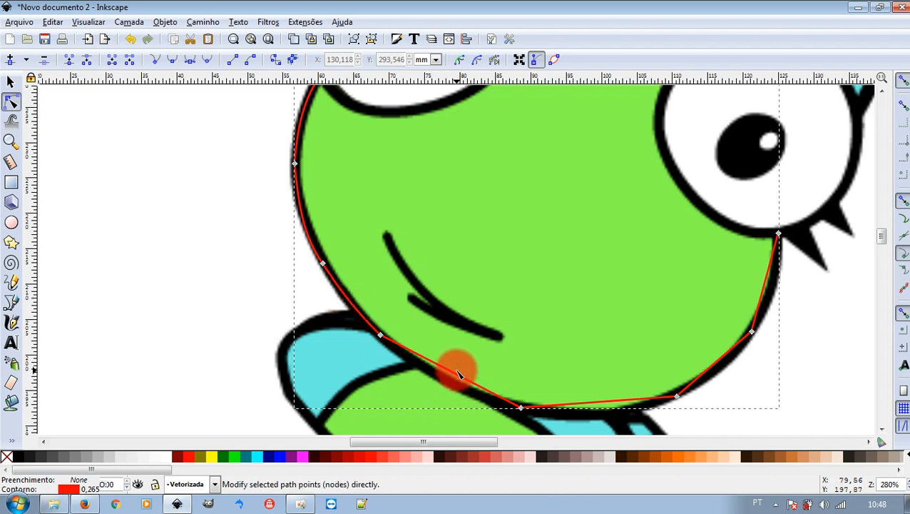
drag(456, 373, 456, 380)
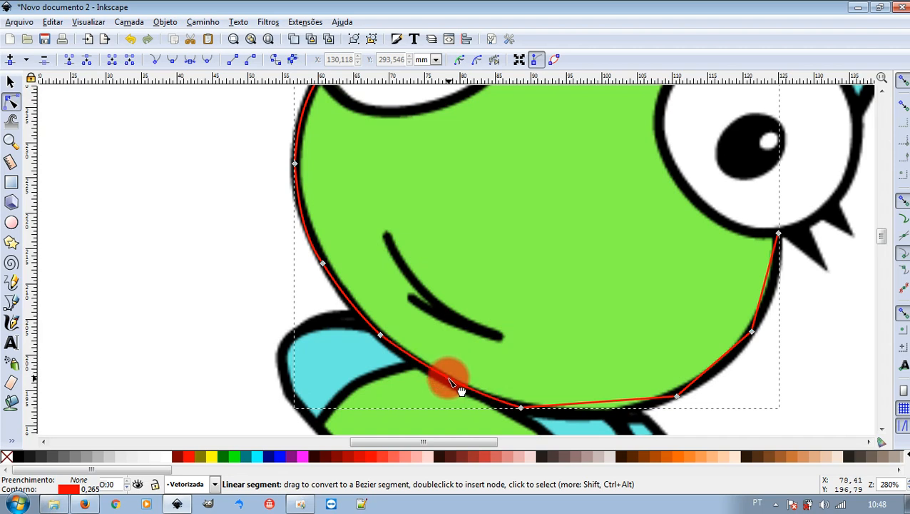
drag(591, 405, 591, 412)
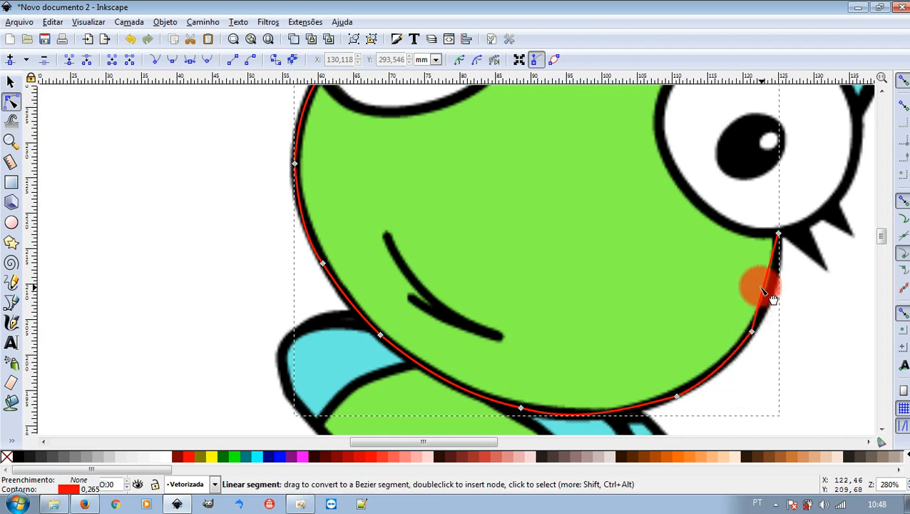
drag(764, 295, 770, 301)
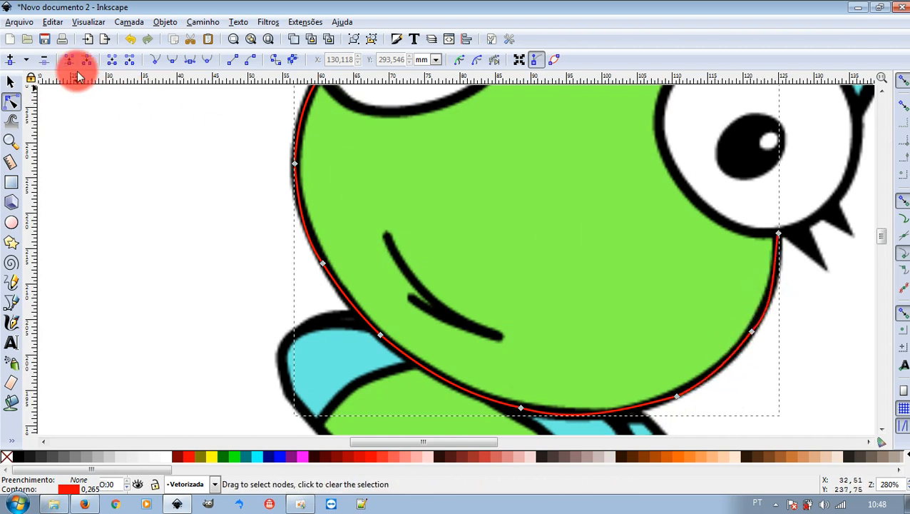
click(12, 79)
ctrl+scroll(159, 226, down, 2)
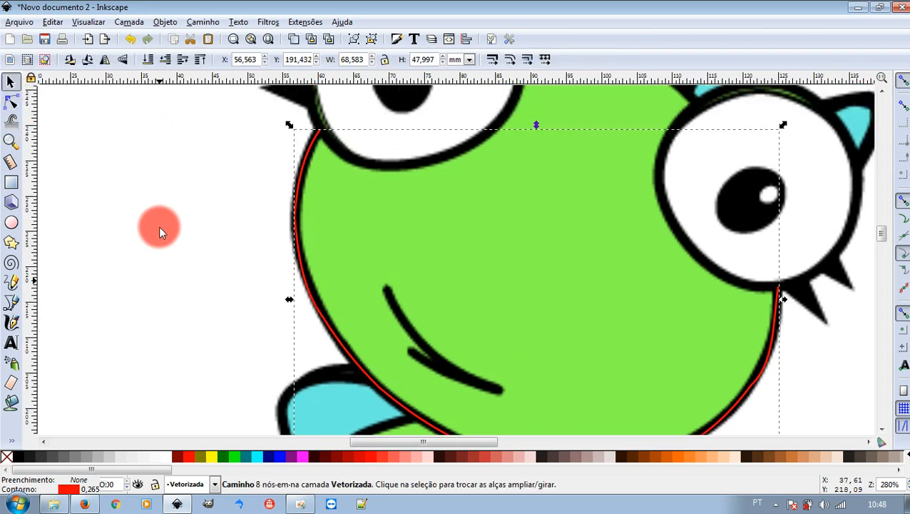
- Toggle the Original layer's visibility to check the traced head path, and return to the Vetorizada layer
click(187, 484)
click(182, 468)
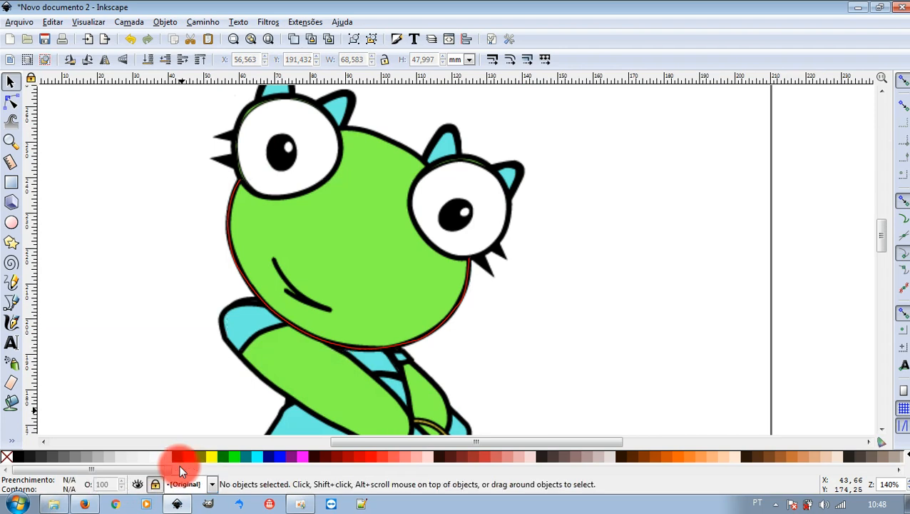
click(137, 485)
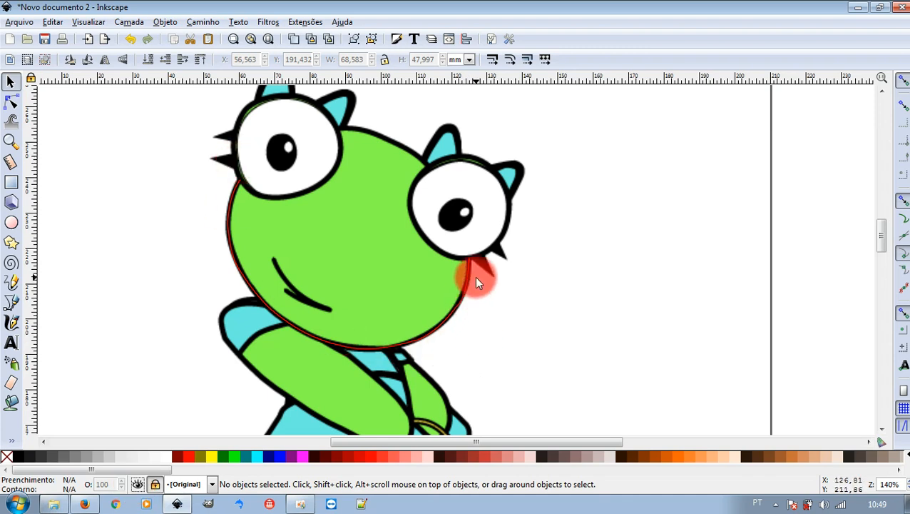
click(187, 485)
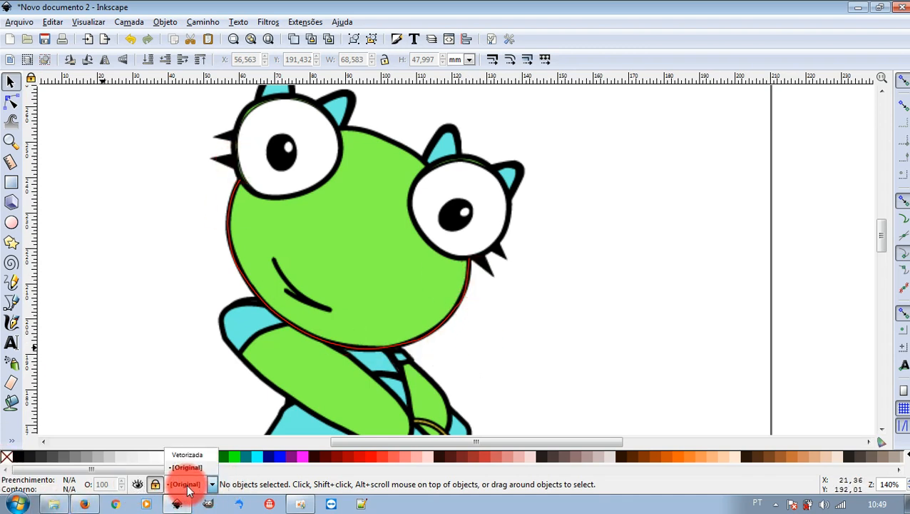
click(199, 451)
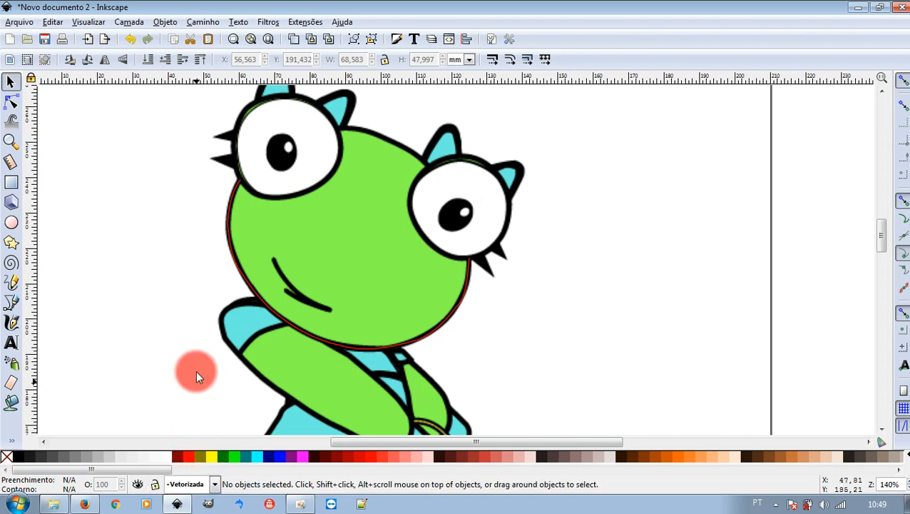
click(12, 301)
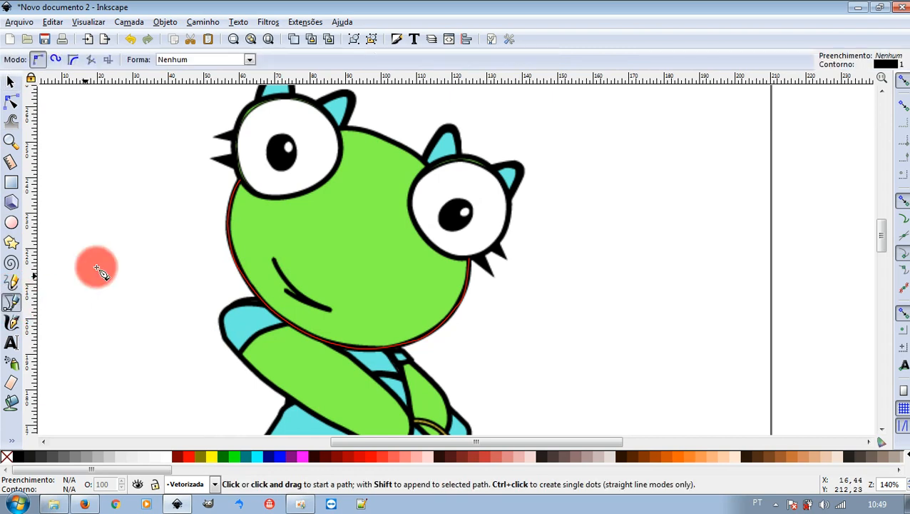
click(241, 179)
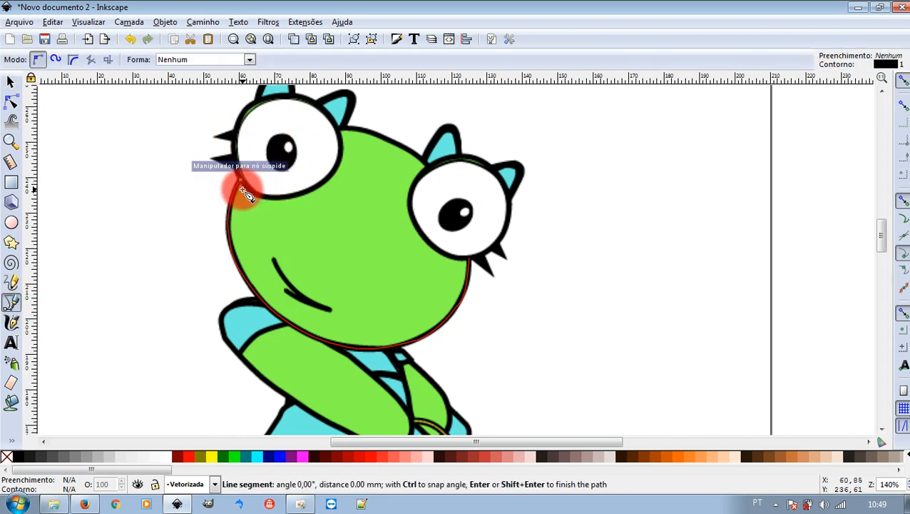
key(Escape)
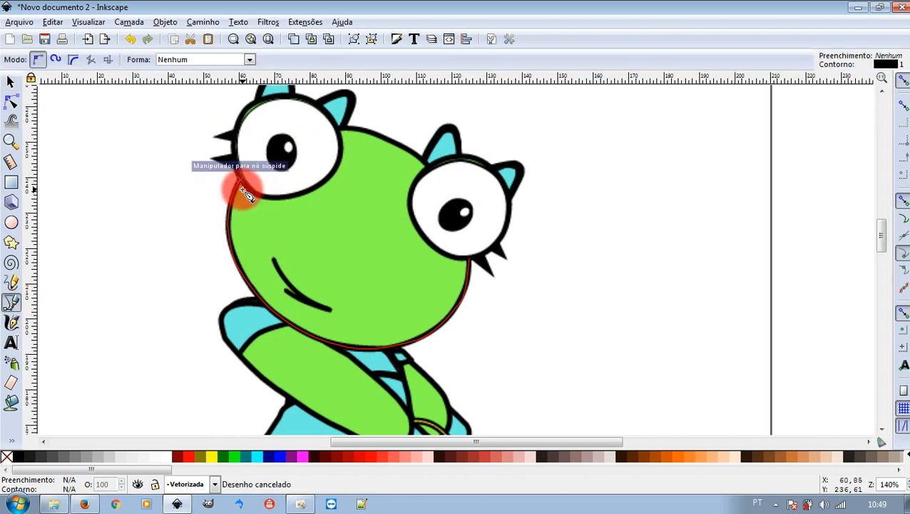
- Trace the left eye's black outline as a closed 11-node path starting at the head path's upper end, and give it a red stroke (#FF0000)
click(9, 306)
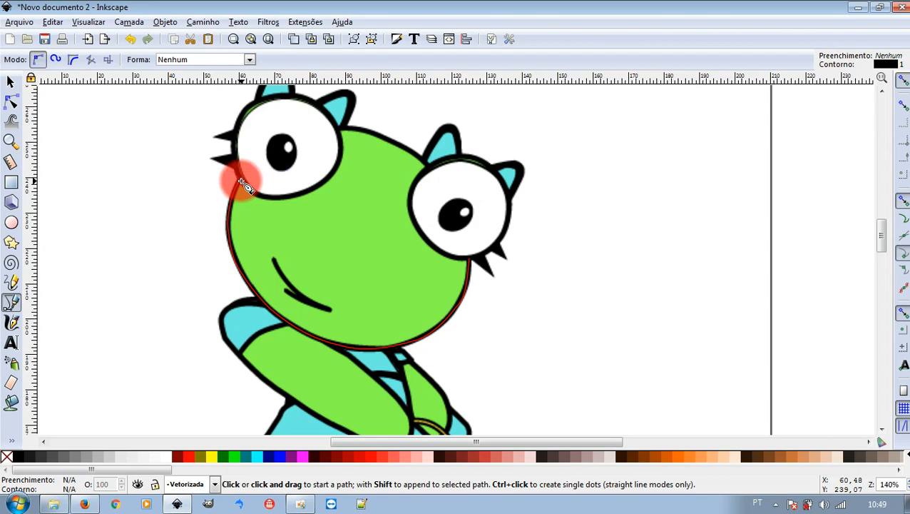
scroll(242, 184, up, 2)
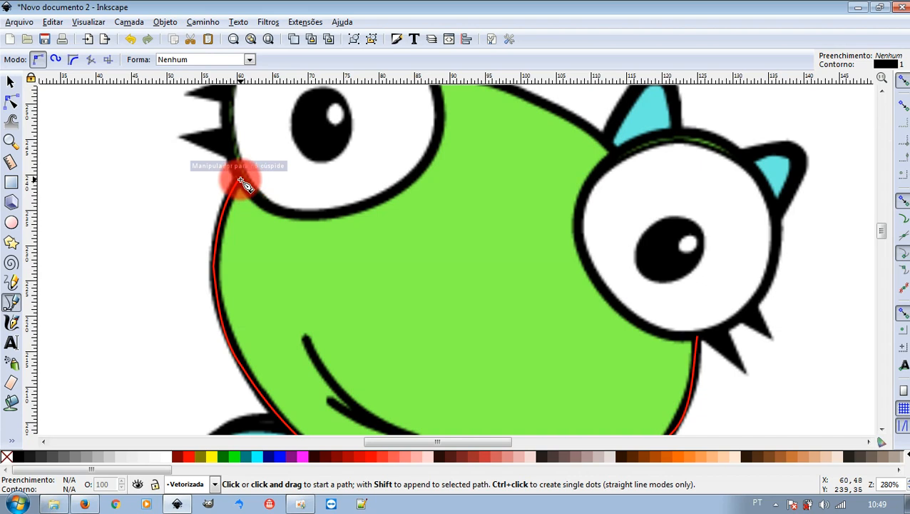
click(238, 179)
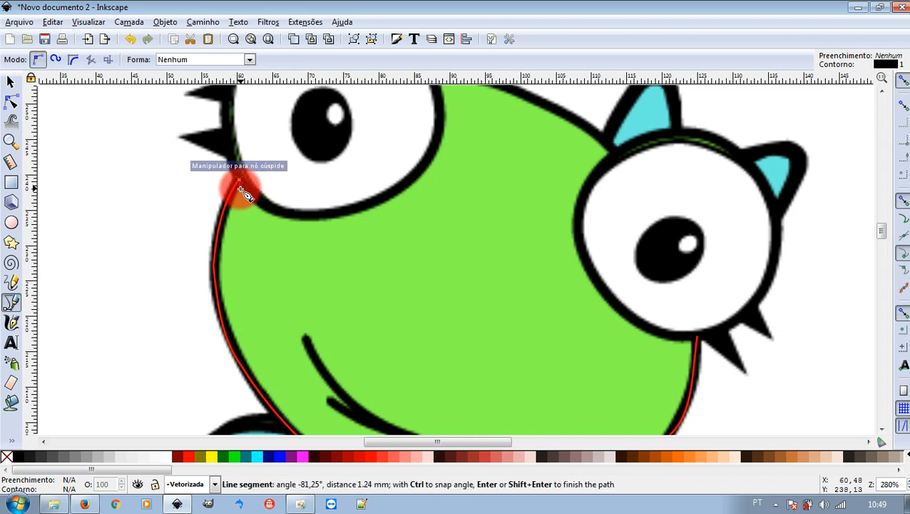
click(271, 213)
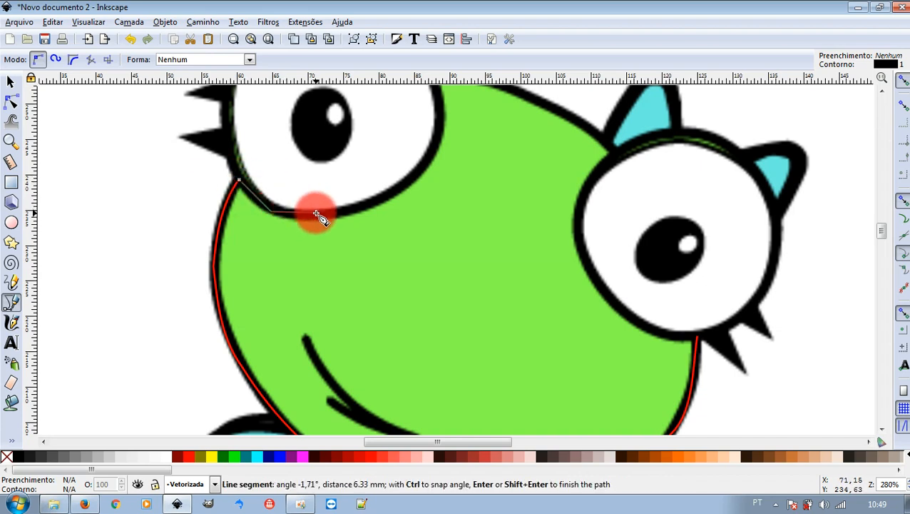
click(317, 213)
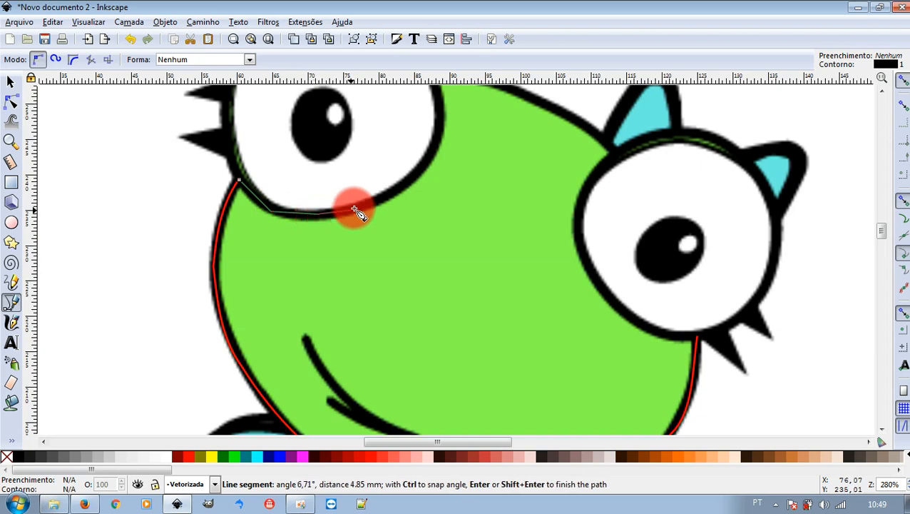
click(396, 192)
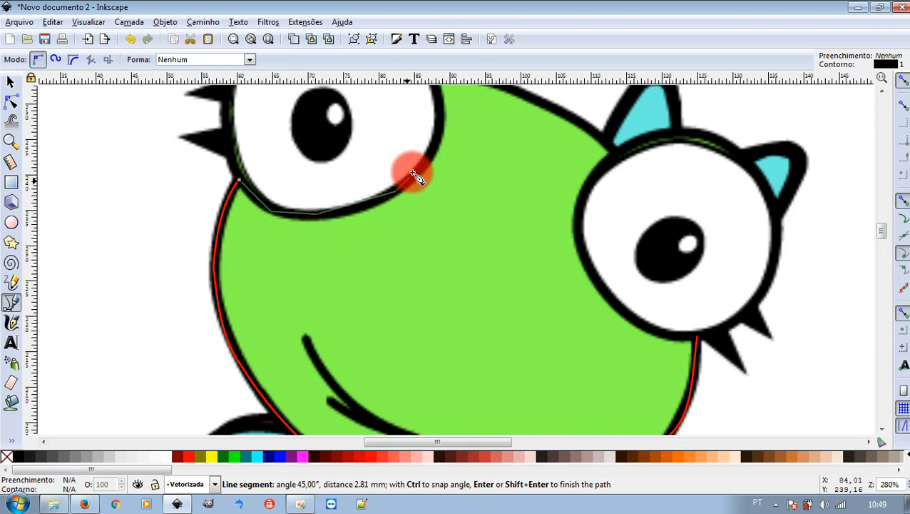
click(444, 130)
scroll(443, 130, up, 2)
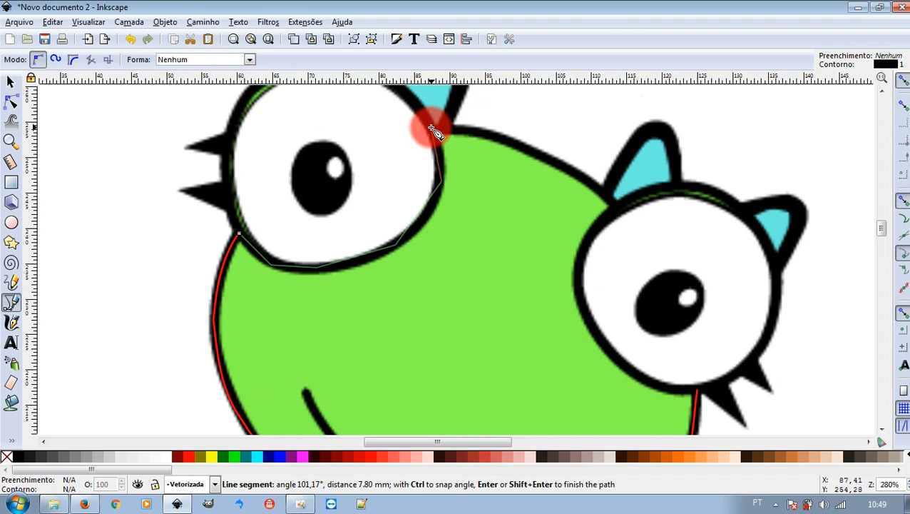
click(437, 134)
scroll(436, 133, up, 2)
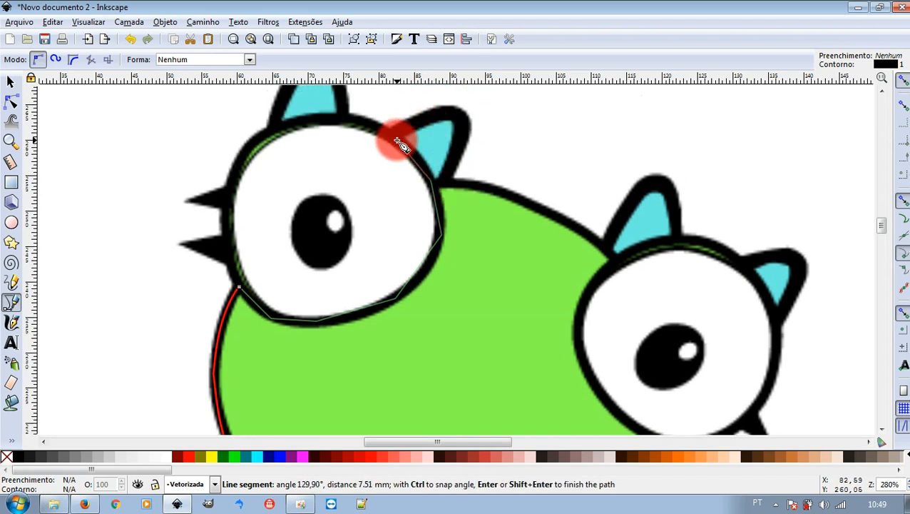
click(401, 144)
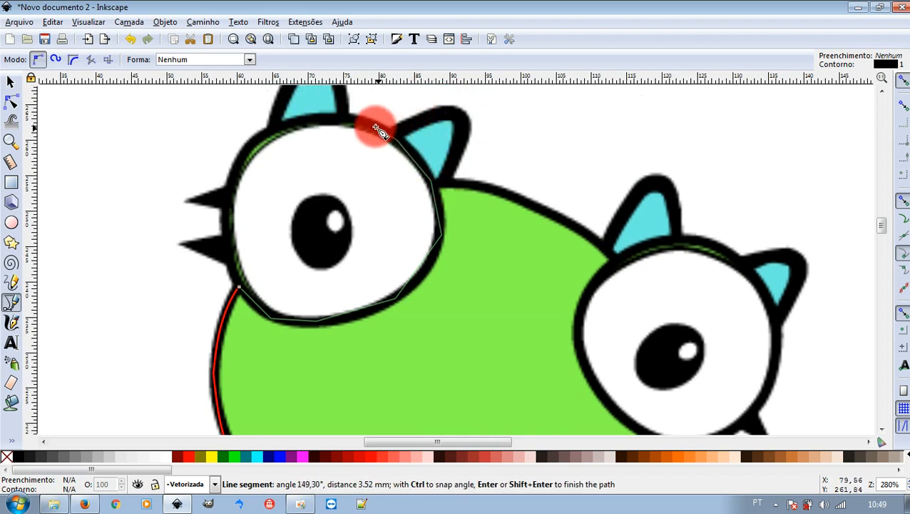
click(323, 122)
click(250, 151)
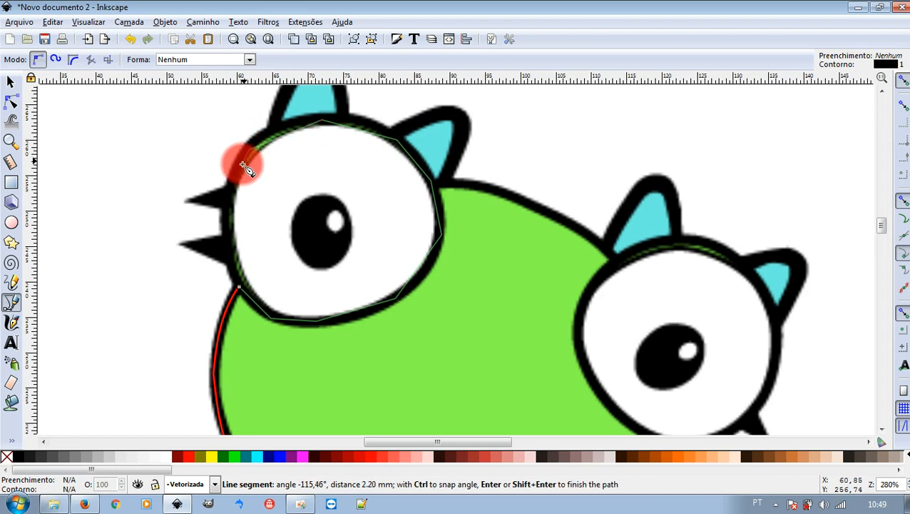
click(229, 209)
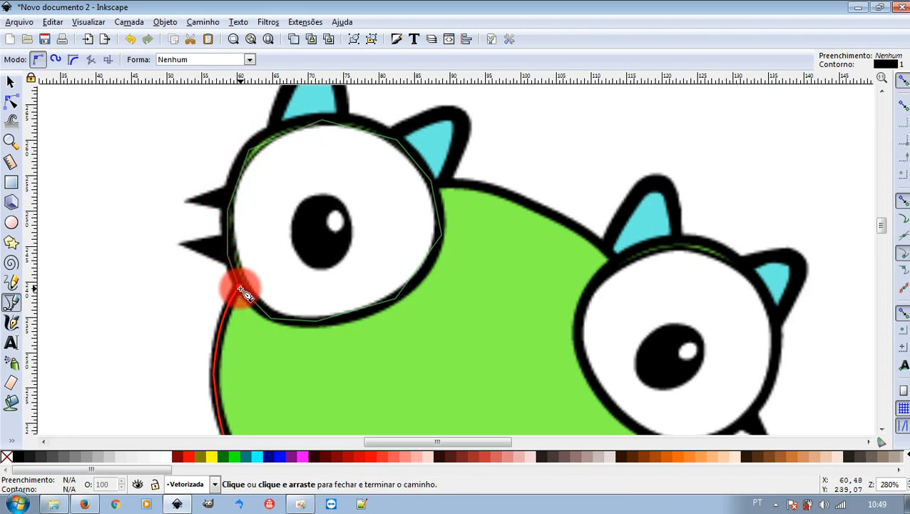
click(239, 288)
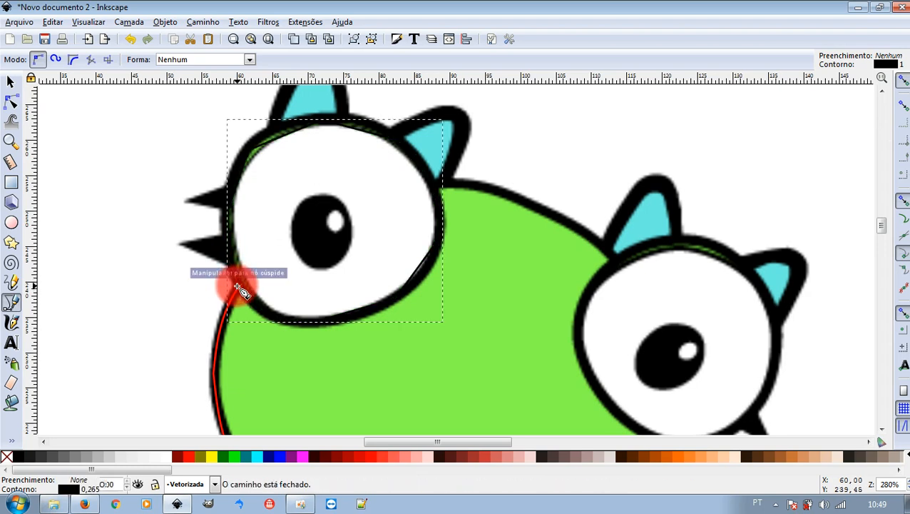
click(10, 104)
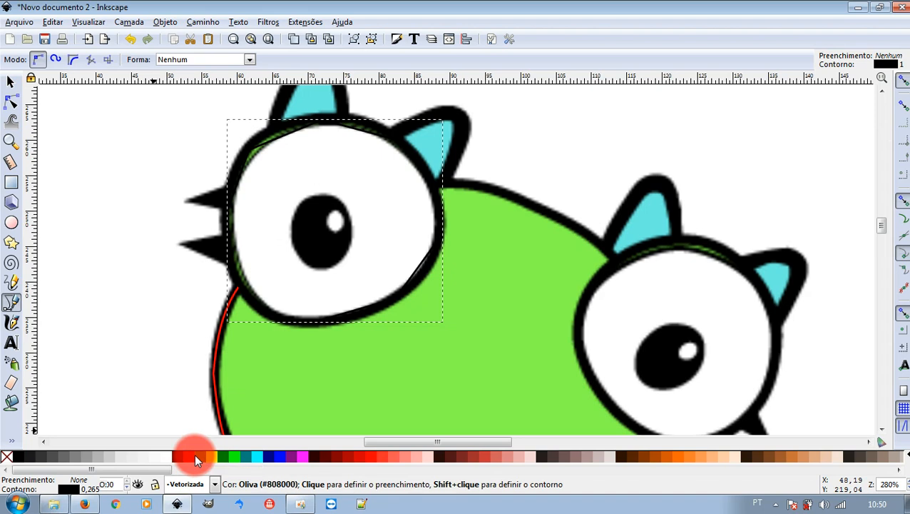
shift+click(185, 454)
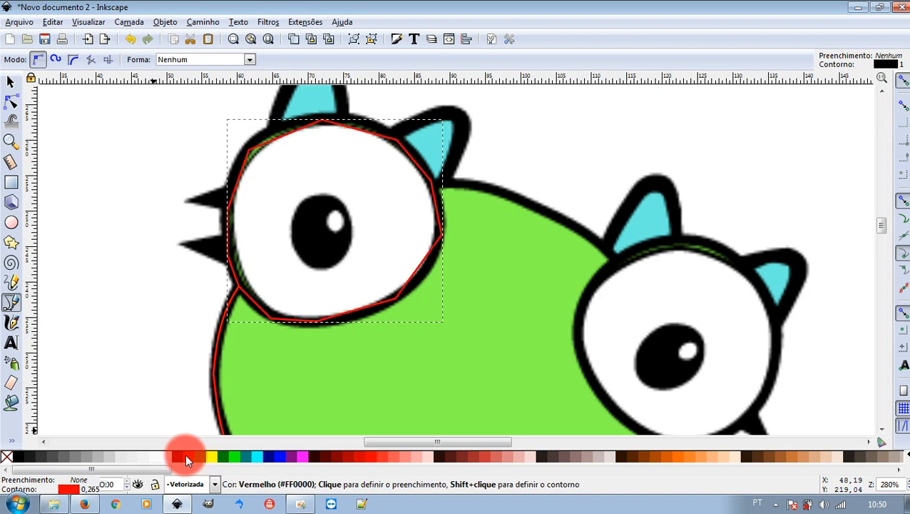
- Bend the straight segments of the red left-eye path outward to follow the middle of the black eye outline
click(15, 104)
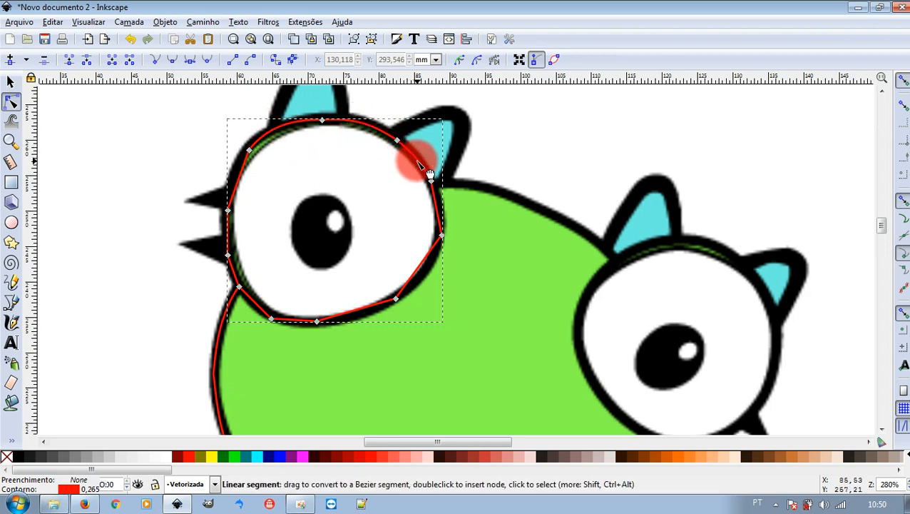
click(438, 214)
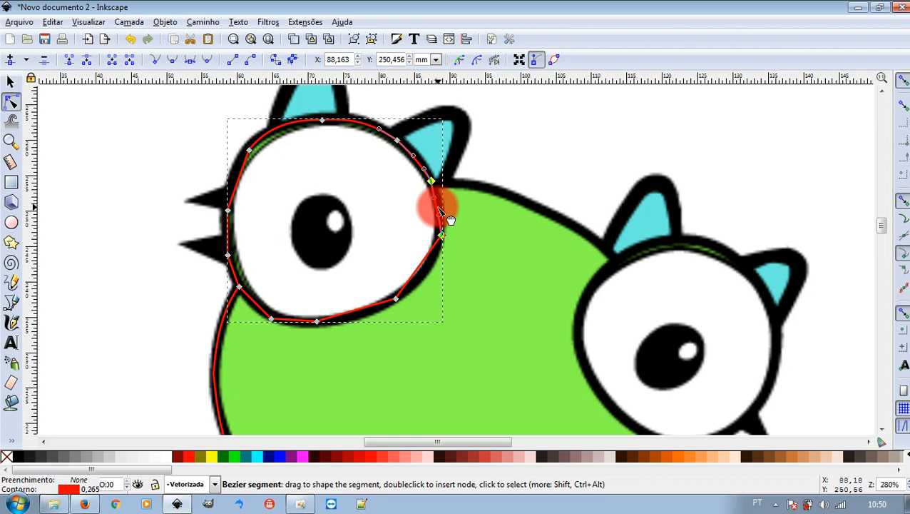
drag(421, 278, 423, 275)
drag(353, 314, 366, 315)
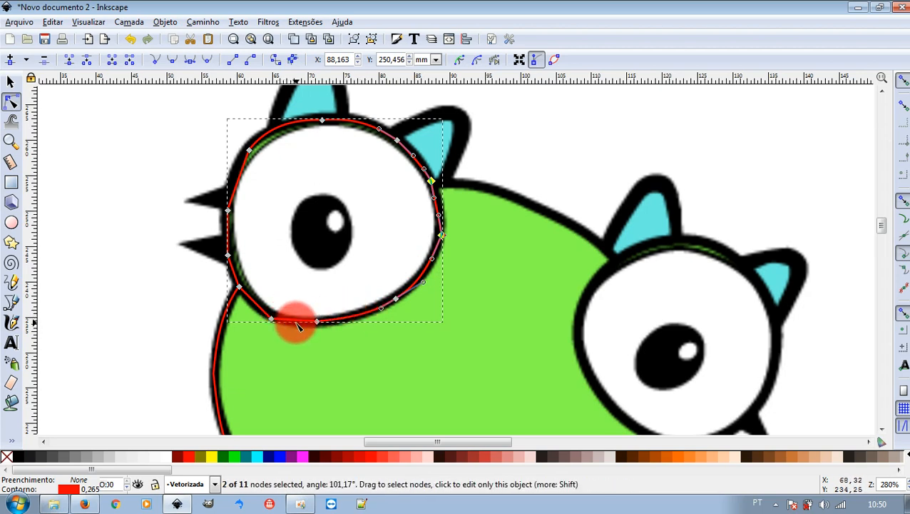
drag(298, 323, 296, 321)
click(261, 301)
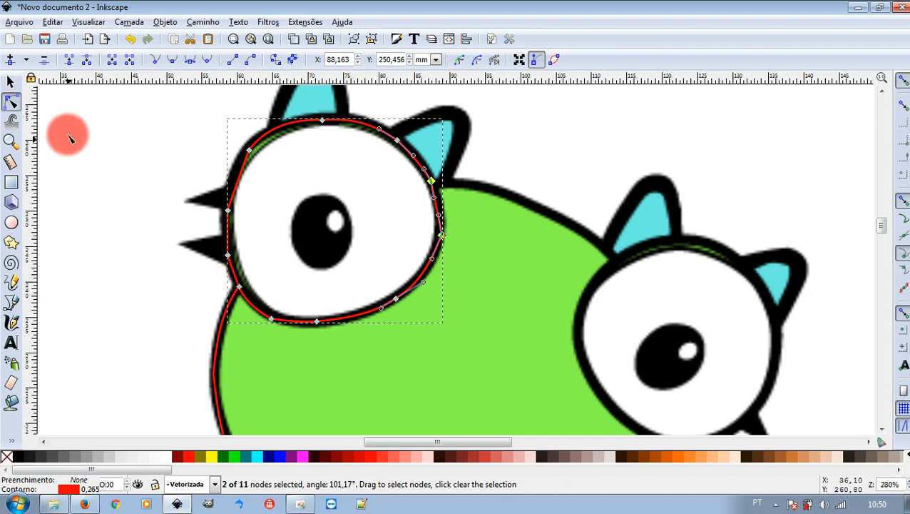
click(12, 81)
click(11, 101)
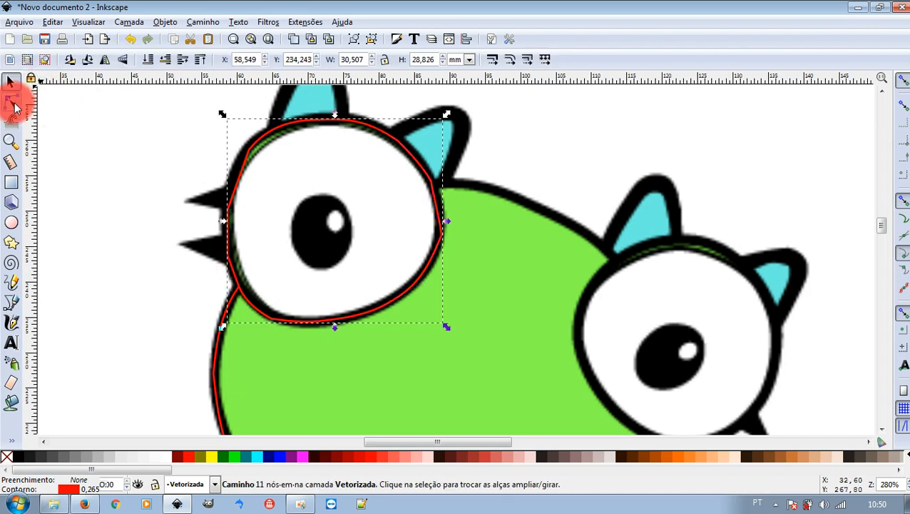
click(238, 179)
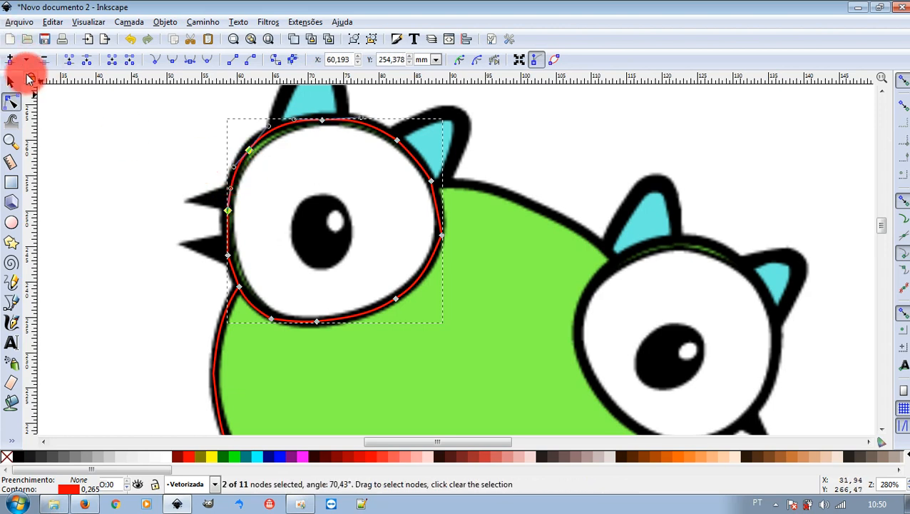
click(11, 83)
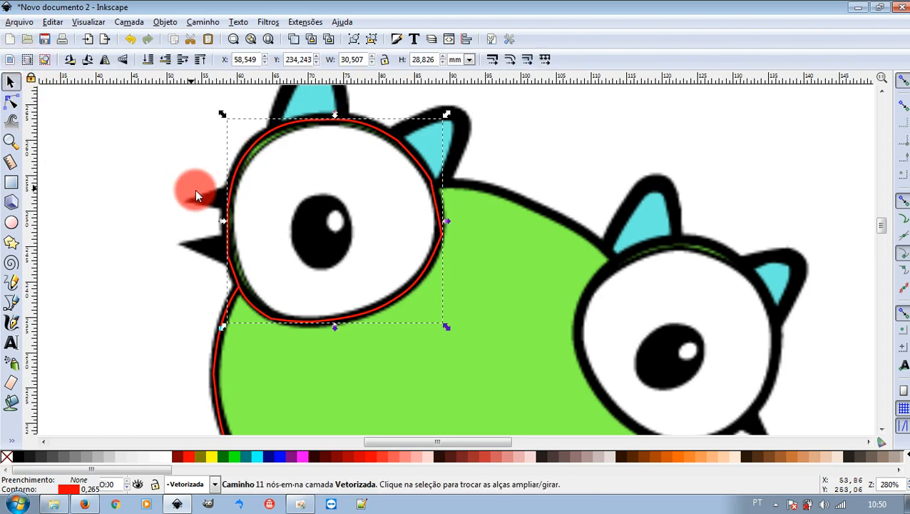
- Trace the blue spike on top of the left eye as an open six-node path and give it a red stroke (#FF0000)
scroll(189, 189, up, 2)
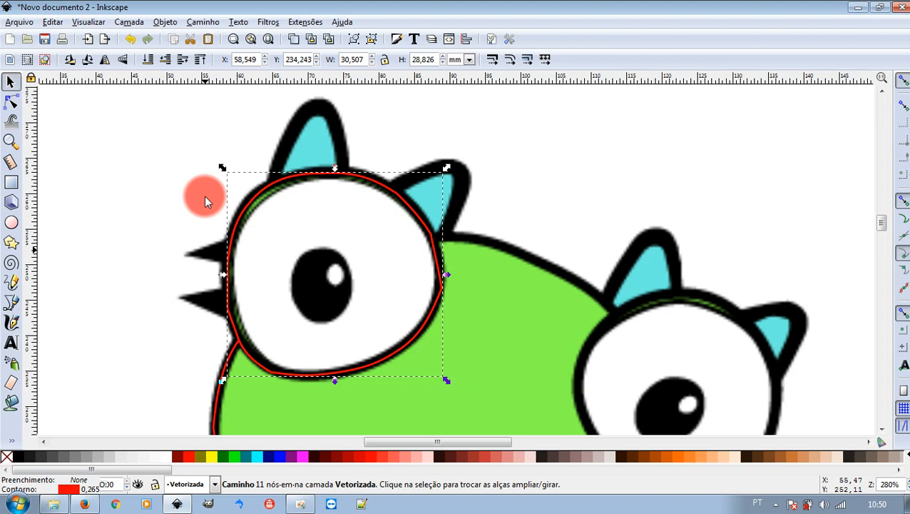
click(11, 302)
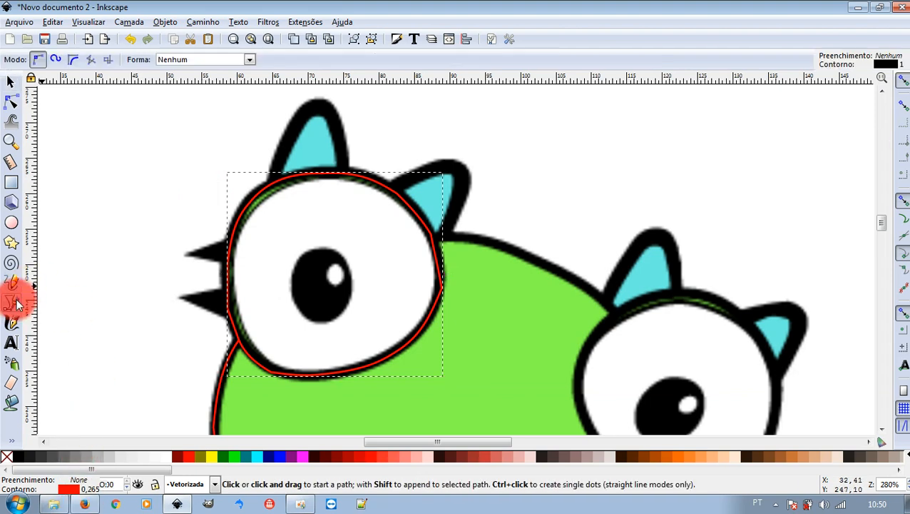
click(273, 184)
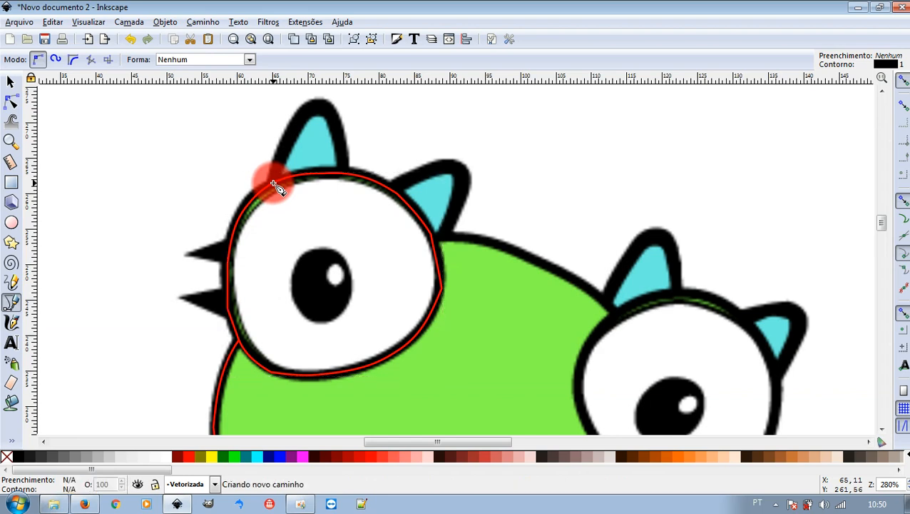
click(286, 140)
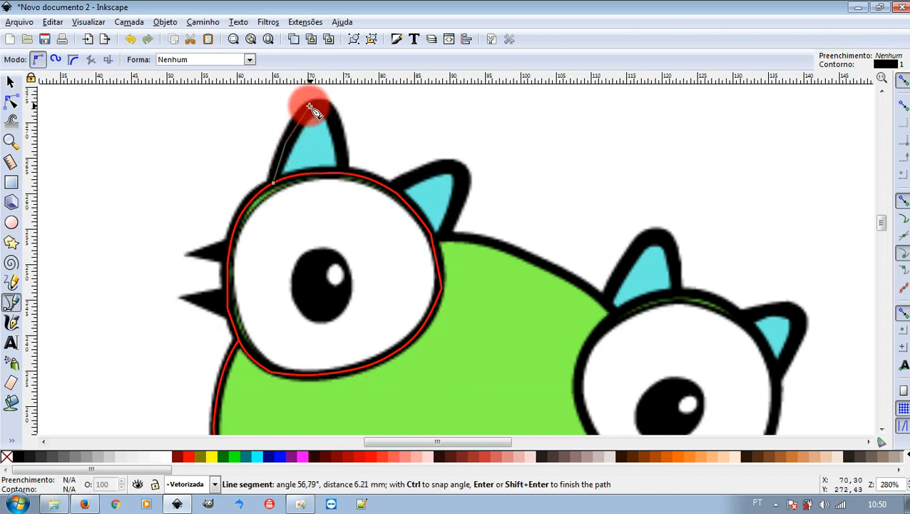
click(308, 110)
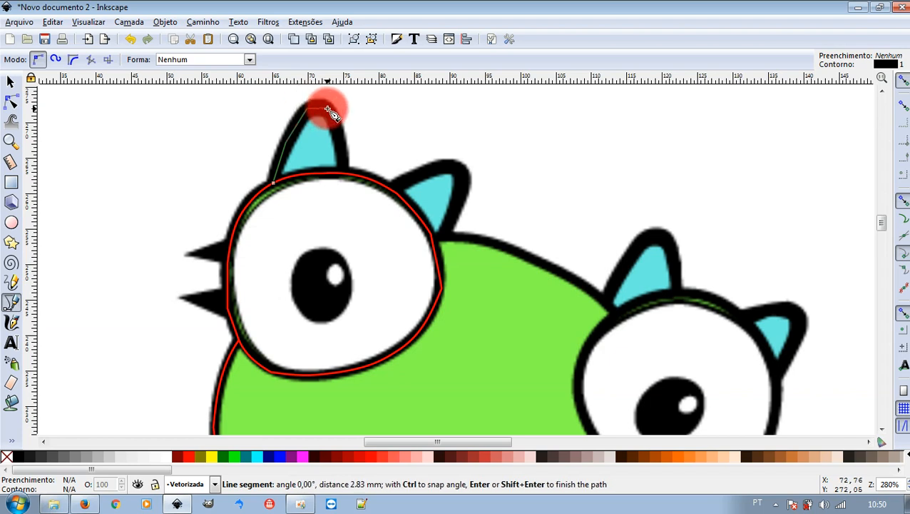
click(328, 110)
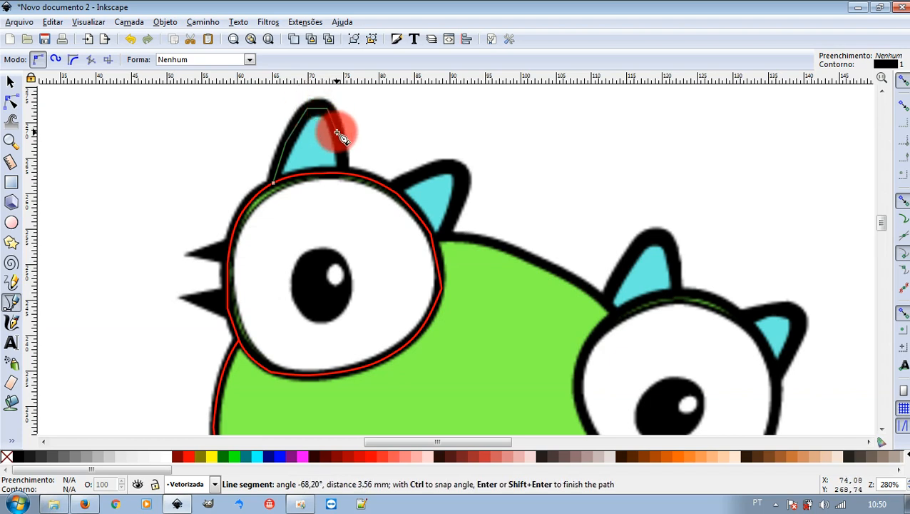
double_click(344, 176)
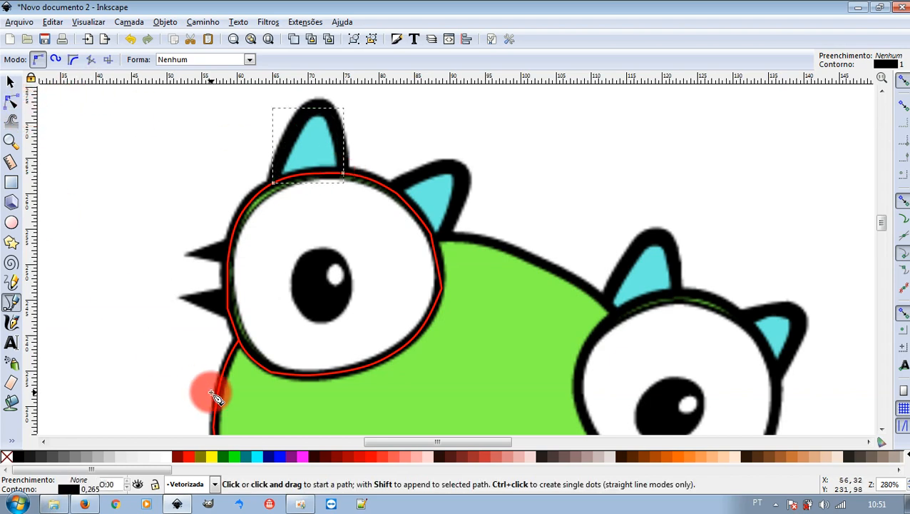
shift+click(185, 456)
- Bend the tip and both sides of the red spike path above the left eye into curves following its black outline
click(11, 102)
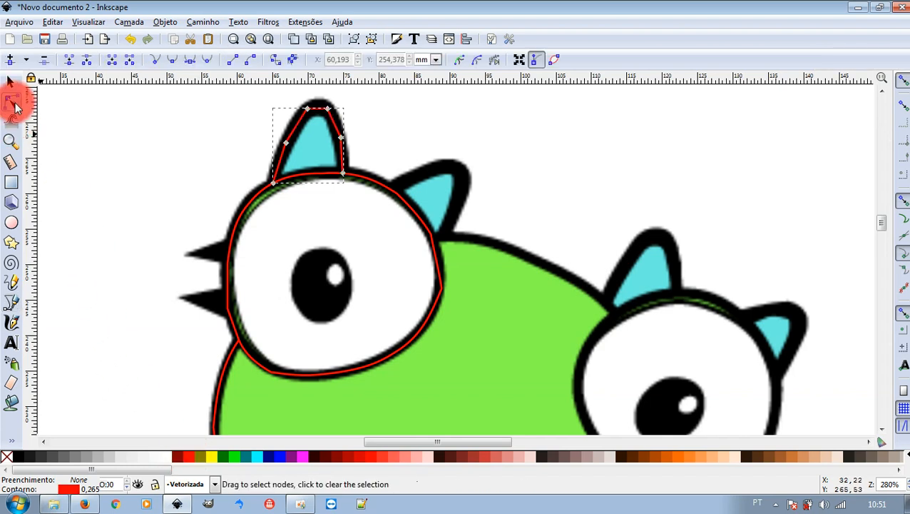
click(319, 114)
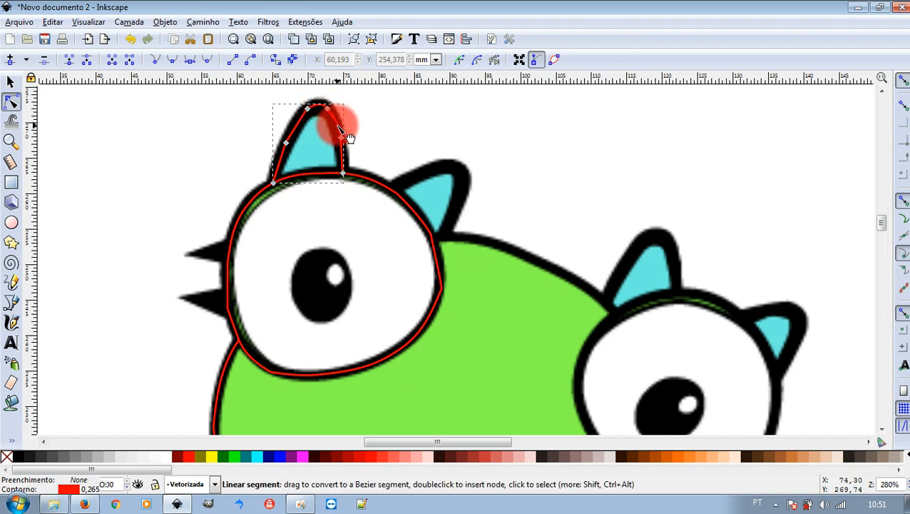
drag(340, 129, 342, 133)
click(297, 127)
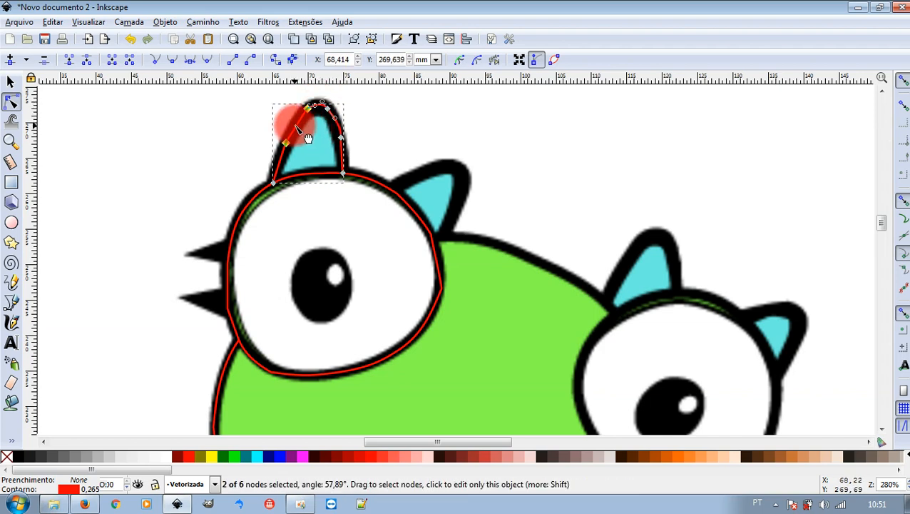
click(280, 164)
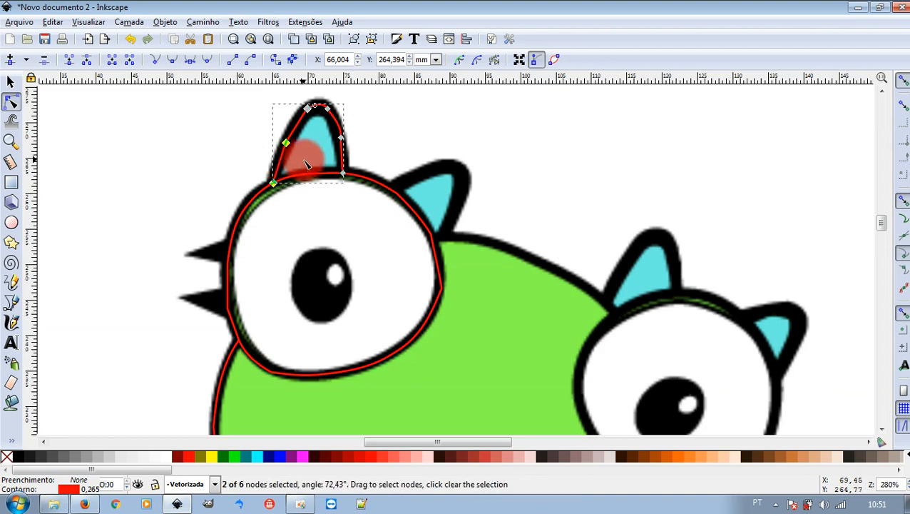
ctrl+scroll(329, 191, up, 3)
scroll(327, 191, up, 6)
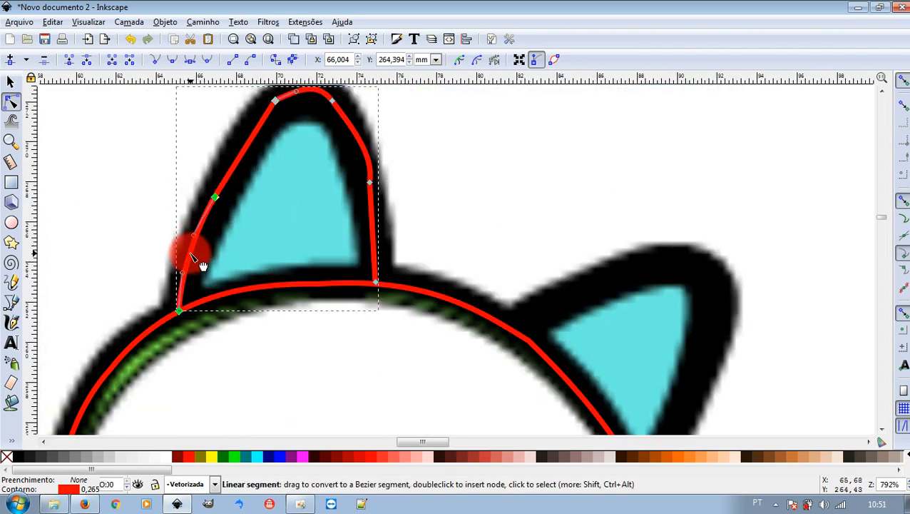
key(shift+u)
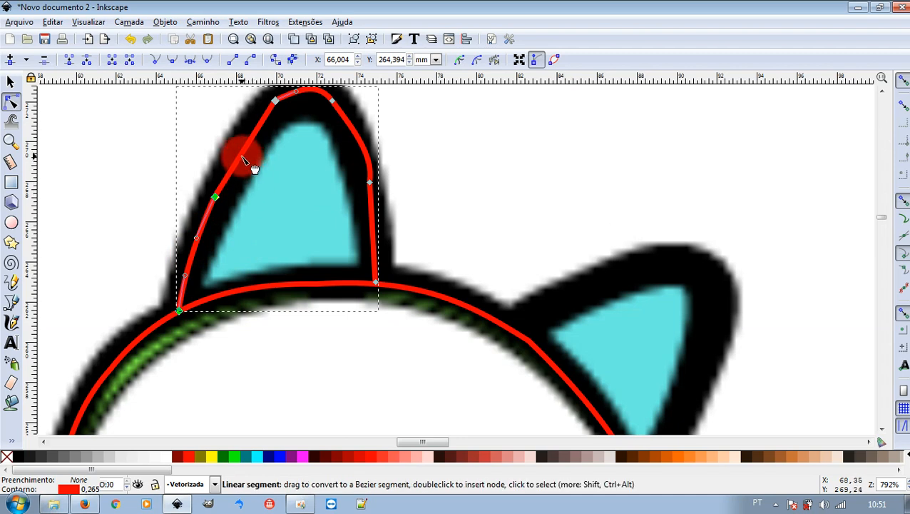
drag(242, 155, 240, 158)
drag(364, 153, 362, 144)
click(374, 226)
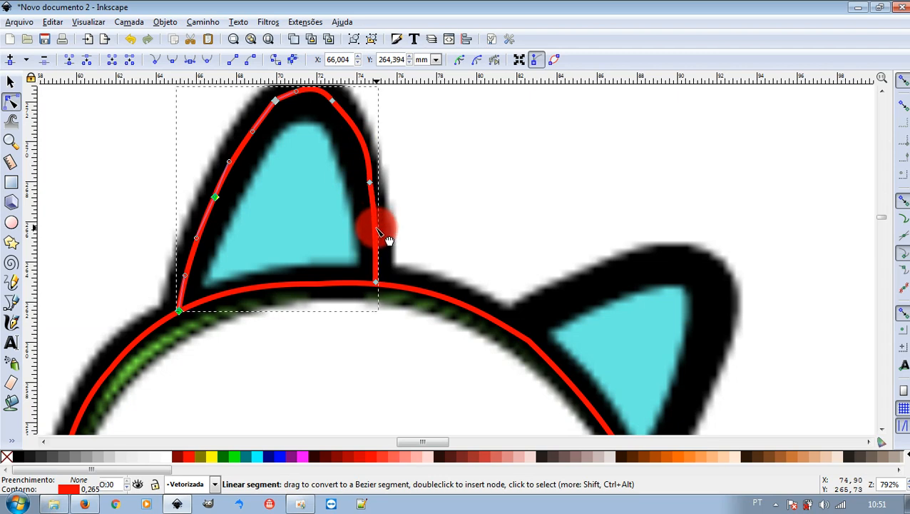
- Finish smoothing the right side of the red spike path above the left eye and deselect it
click(373, 184)
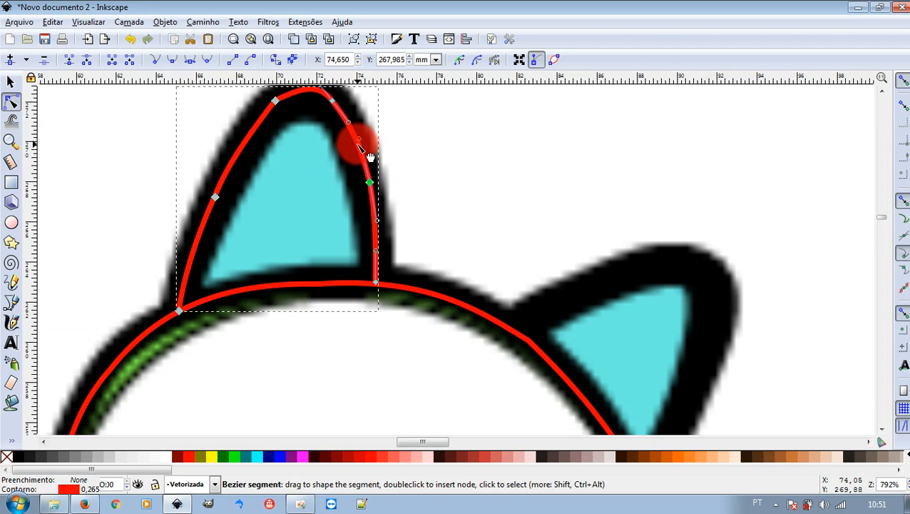
click(10, 81)
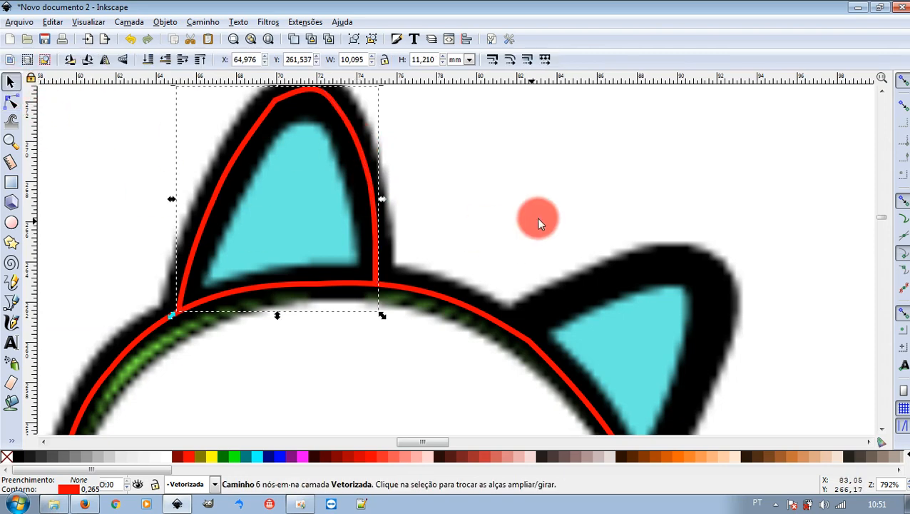
click(610, 184)
- Preview the red tracing by hiding the Original layer, show that layer again, and return to the Vetorizada layer
ctrl+scroll(594, 187, down, 4)
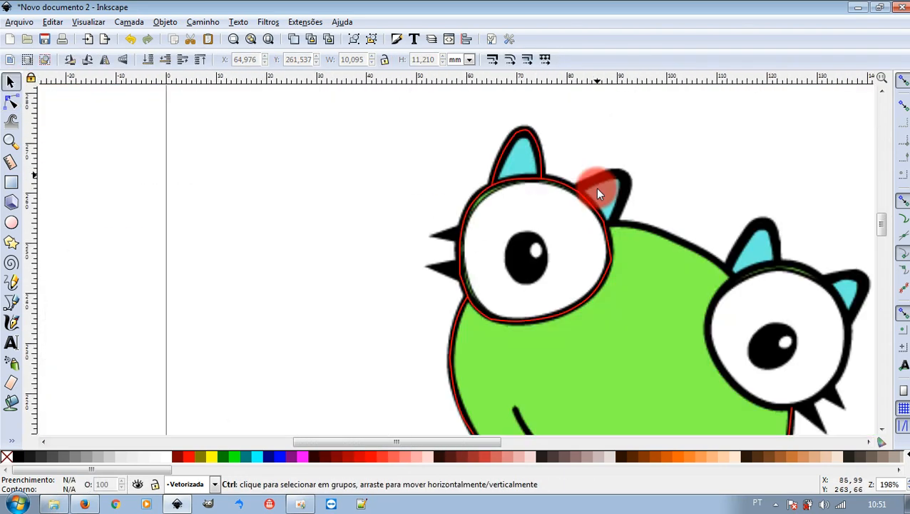
scroll(595, 187, down, 5)
scroll(594, 189, up, 3)
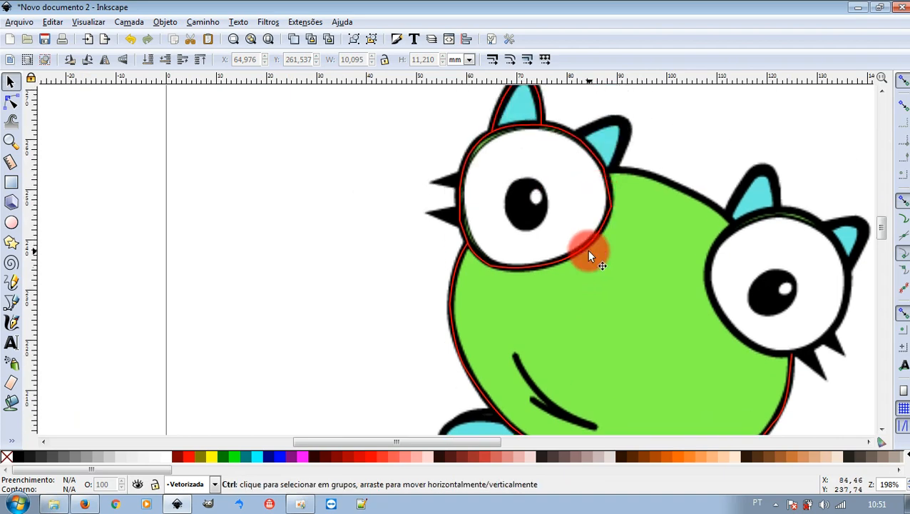
ctrl+scroll(587, 255, down, 3)
scroll(631, 305, up, 4)
scroll(648, 306, down, 2)
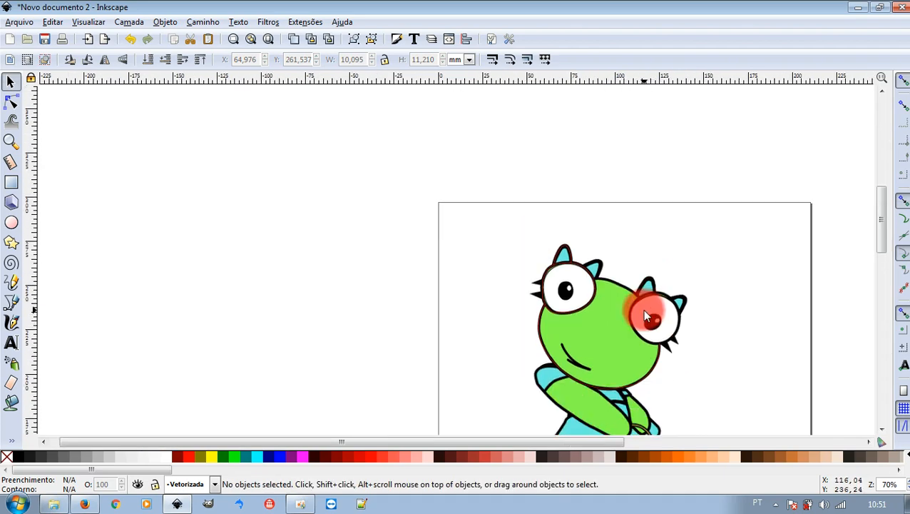
scroll(644, 309, down, 1)
drag(564, 443, 673, 447)
scroll(612, 322, down, 3)
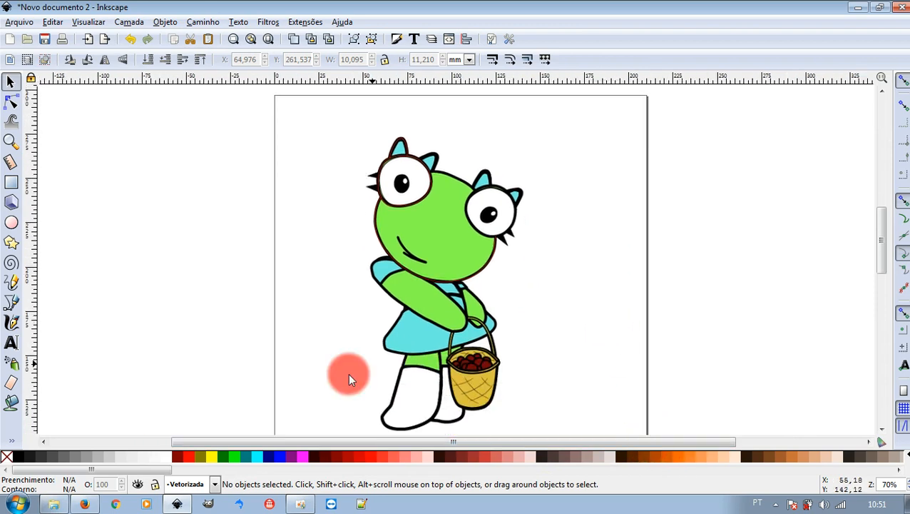
click(187, 484)
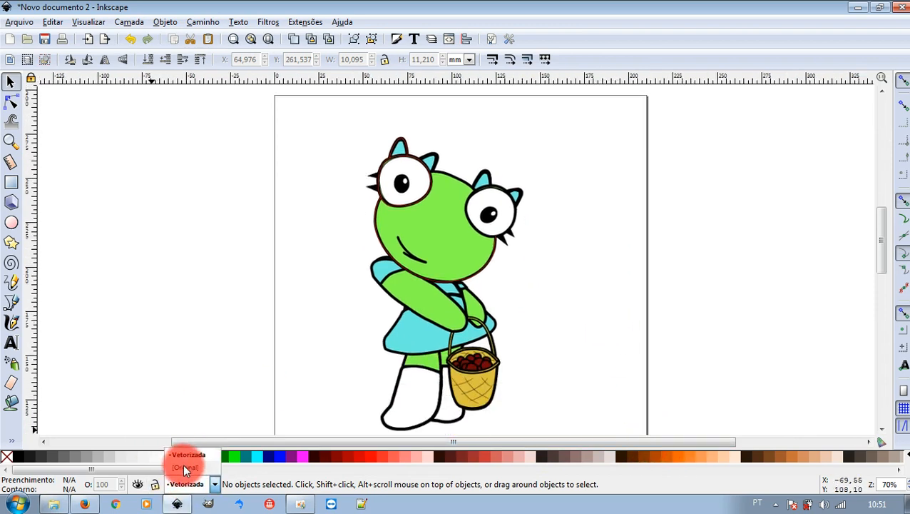
click(182, 463)
click(137, 484)
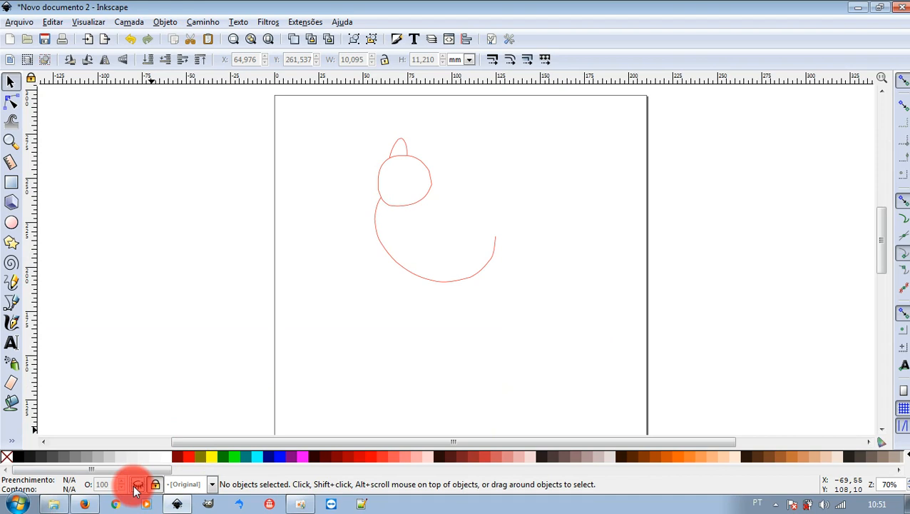
click(136, 485)
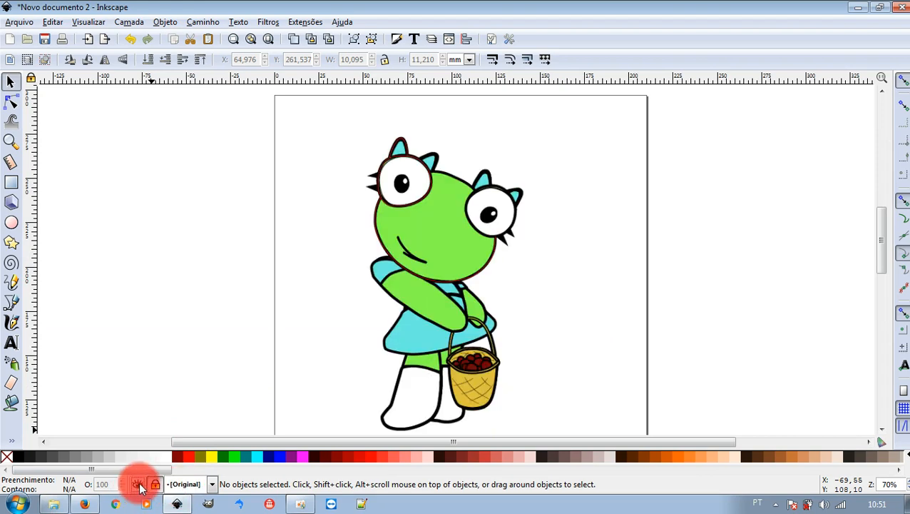
click(198, 486)
click(193, 453)
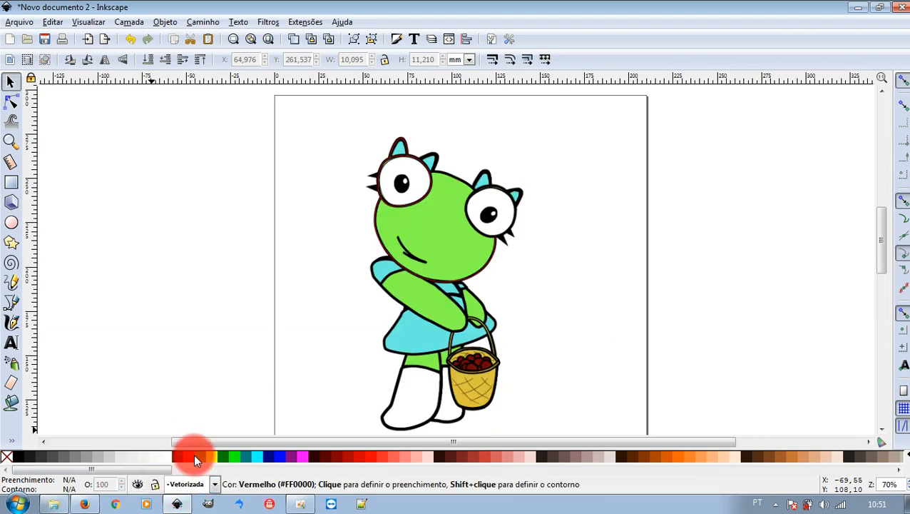
- Hide the Original layer and make Vetorizada the current layer
click(184, 484)
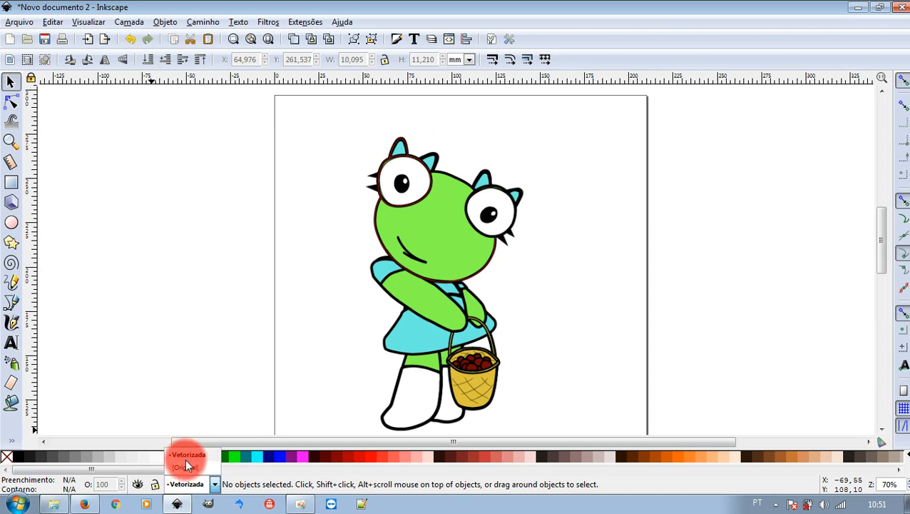
click(184, 466)
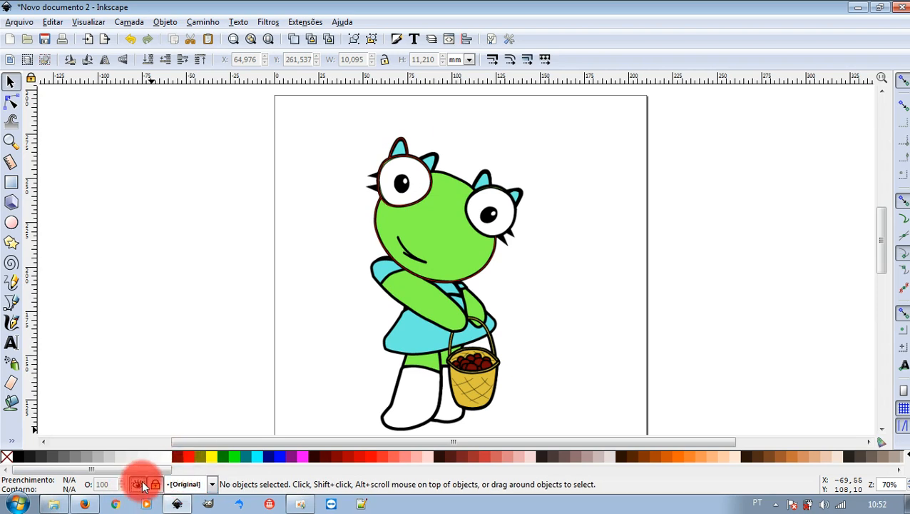
click(139, 485)
click(198, 484)
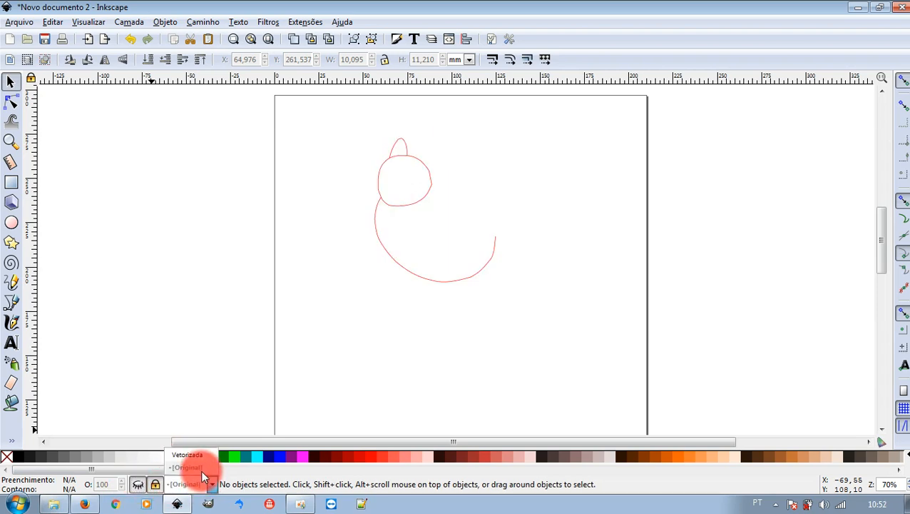
click(186, 454)
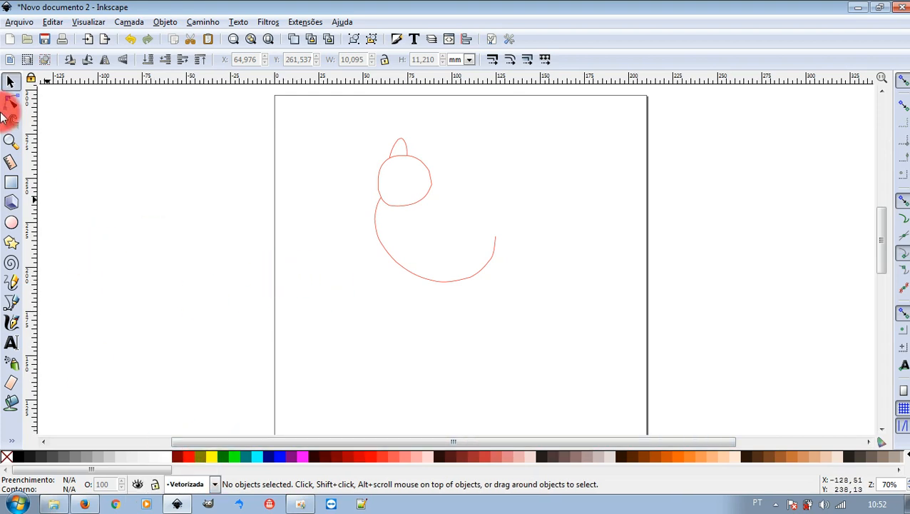
- Group the three traced paths of the head, left eye and spike
drag(341, 116, 539, 313)
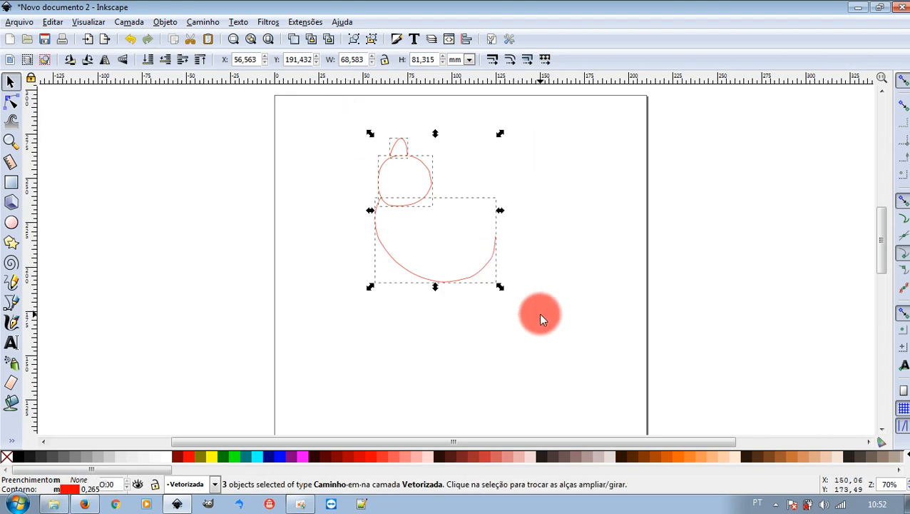
click(165, 21)
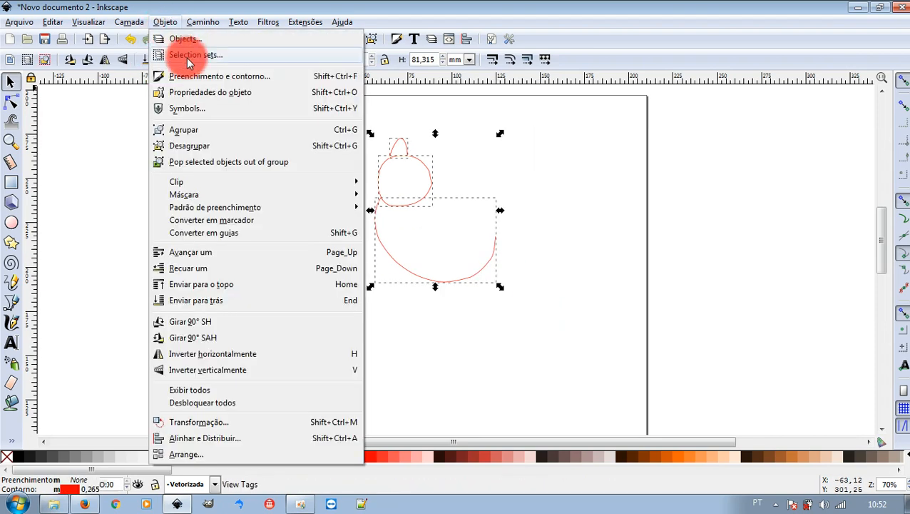
click(179, 129)
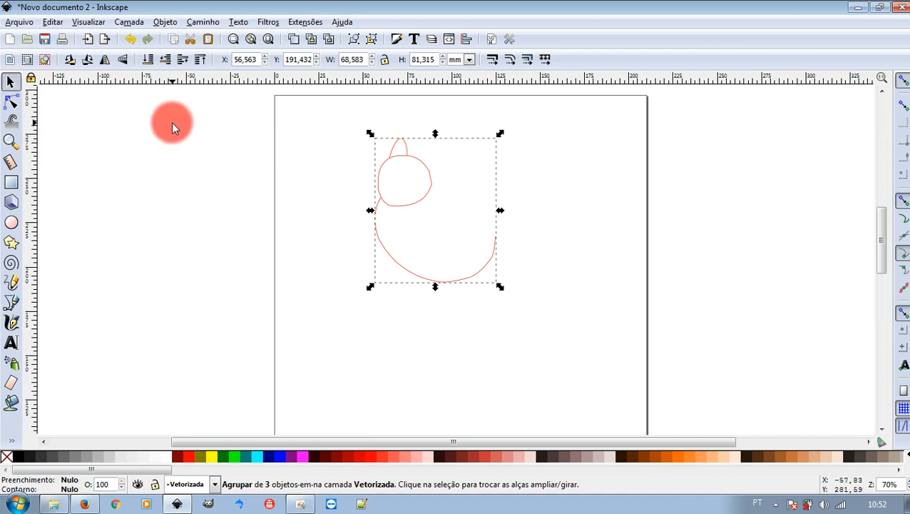
- Open the Fill and Stroke settings for the group and give it a black stroke
click(202, 21)
mouse_move(165, 23)
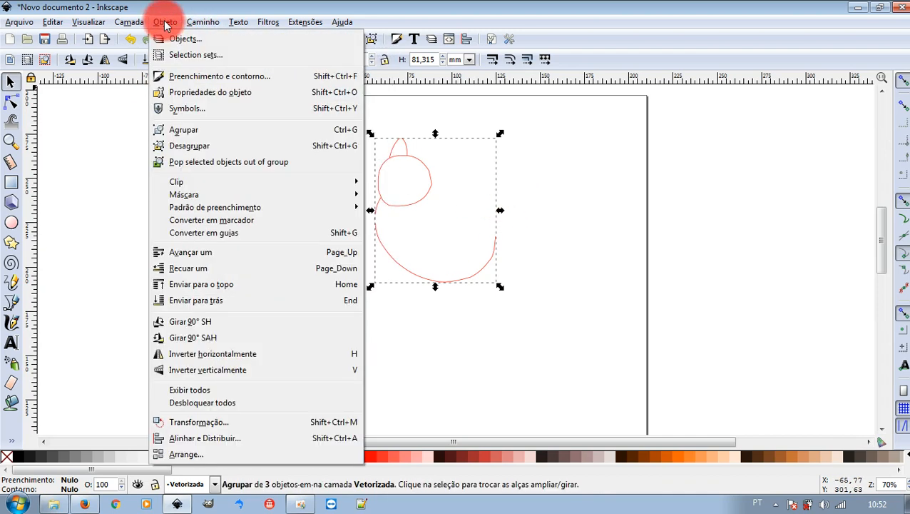
click(198, 76)
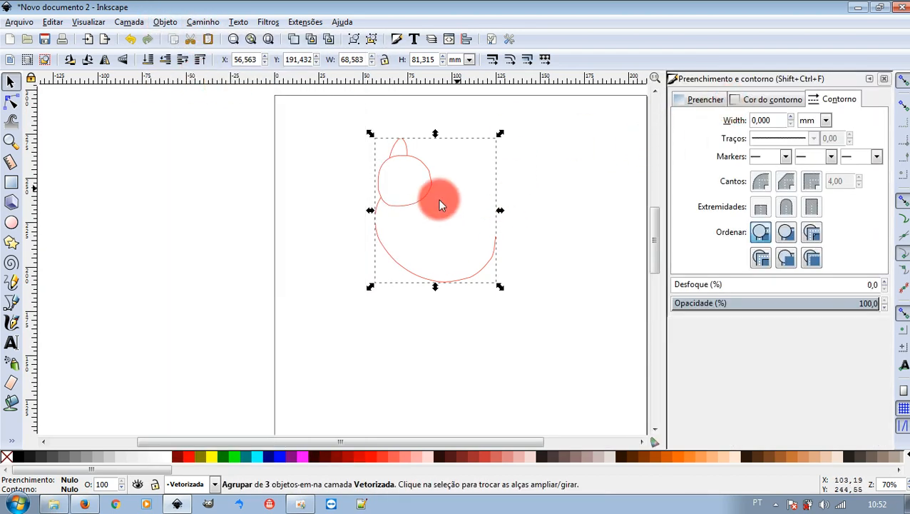
shift+click(18, 456)
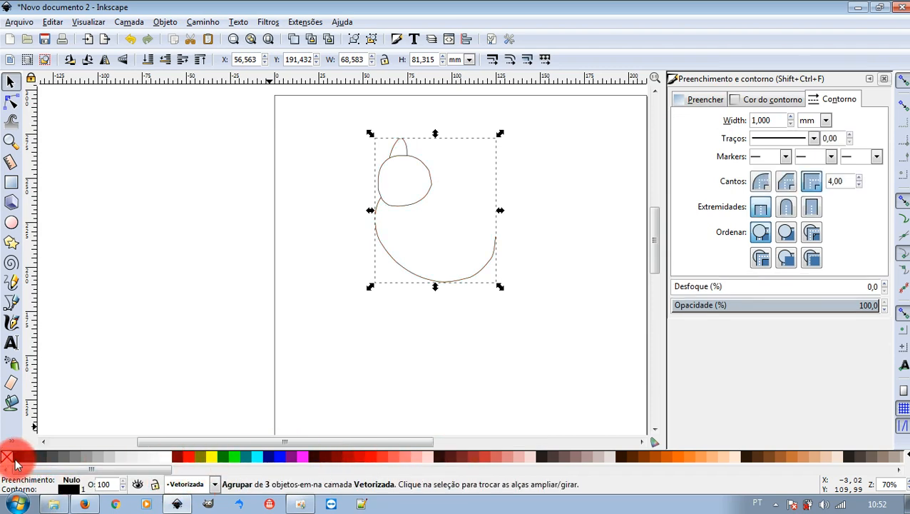
click(764, 101)
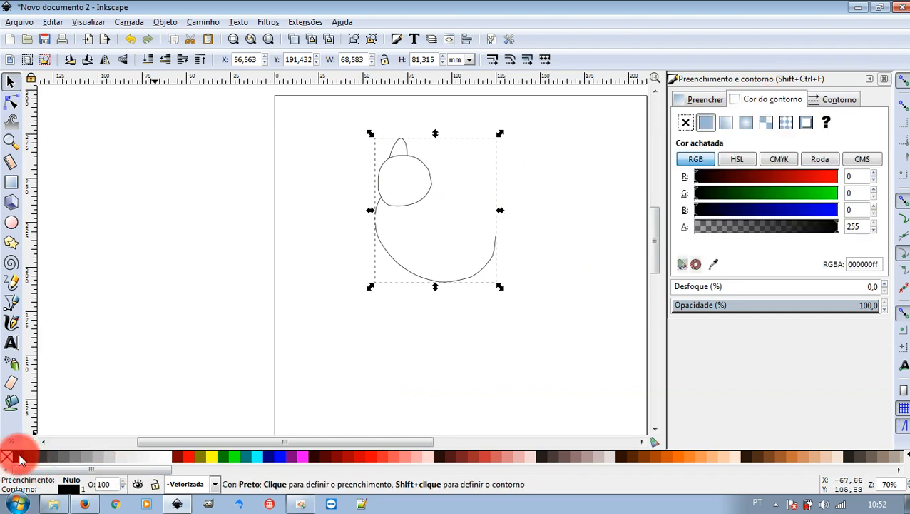
- Set the group's stroke width to 1.2 mm and deselect it
click(839, 99)
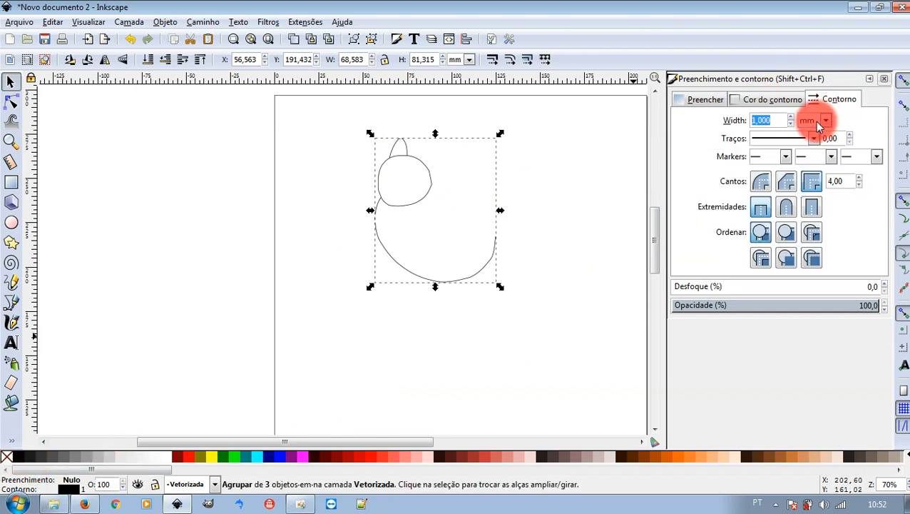
click(791, 117)
click(791, 117)
click(791, 117)
click(791, 117)
click(791, 123)
click(791, 123)
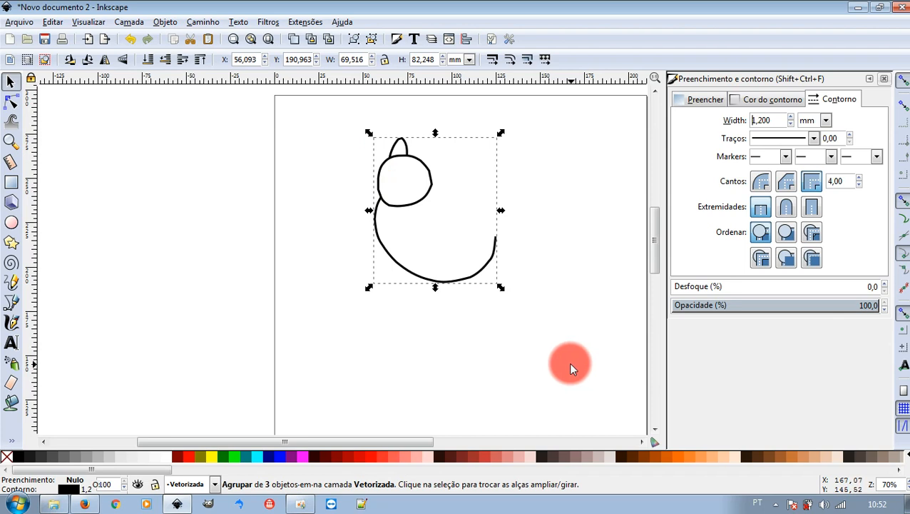
click(328, 309)
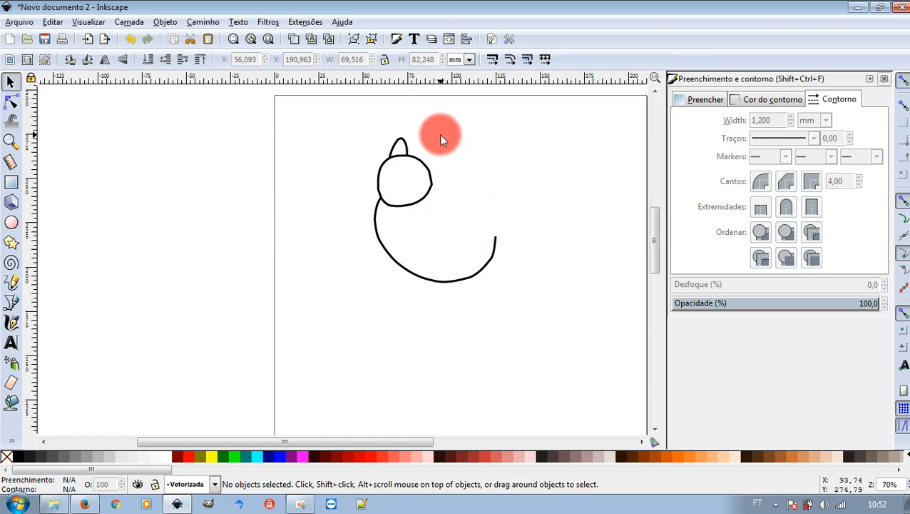
- Fill the inside of the left eye with green using the Paint Bucket, and recolor that fill blue
click(10, 402)
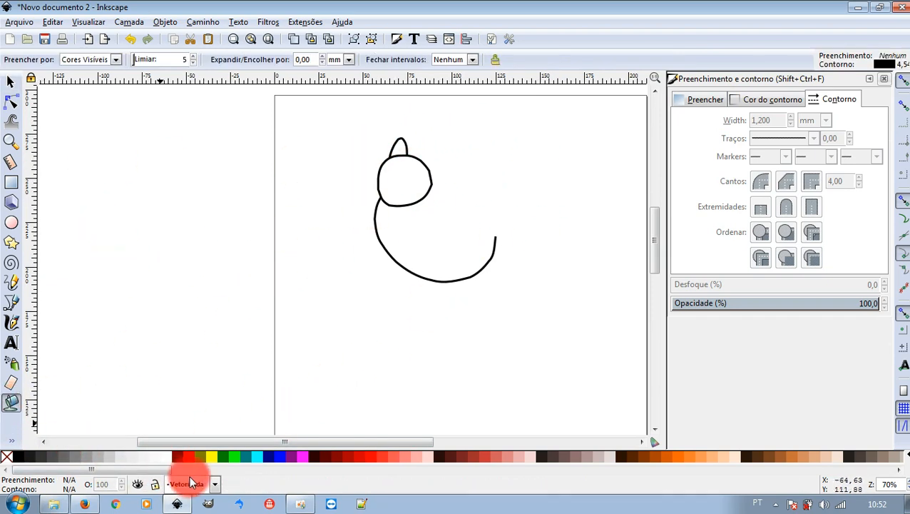
click(229, 457)
click(412, 187)
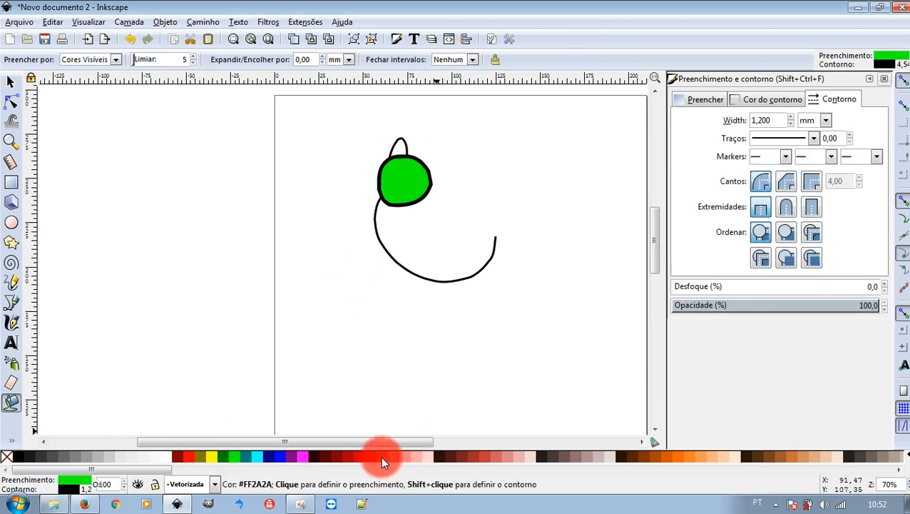
click(276, 456)
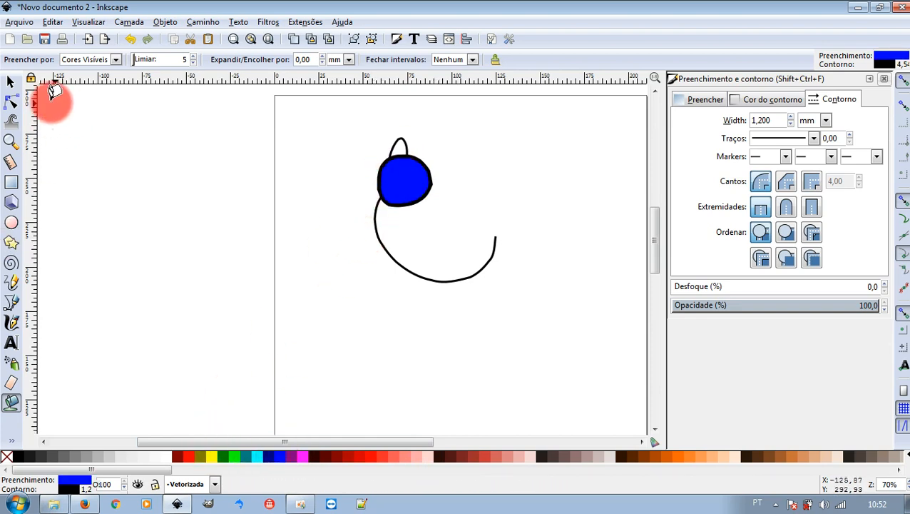
click(11, 82)
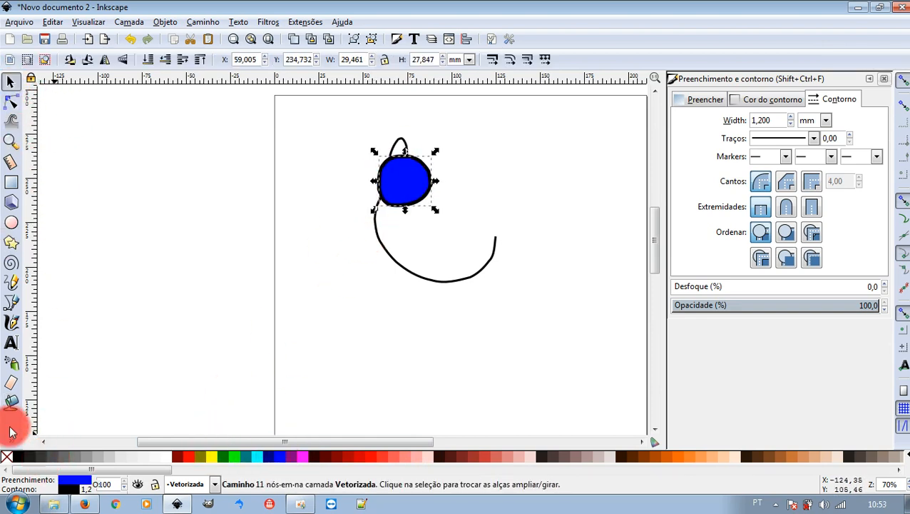
- Recolor the left eye's fill red and fill the spike above it with the same red using the Paint Bucket
click(11, 402)
click(185, 454)
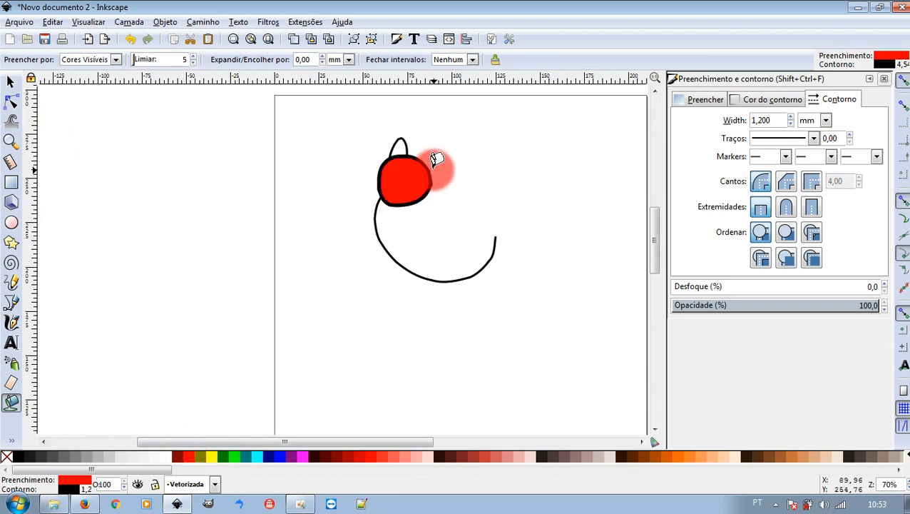
click(401, 146)
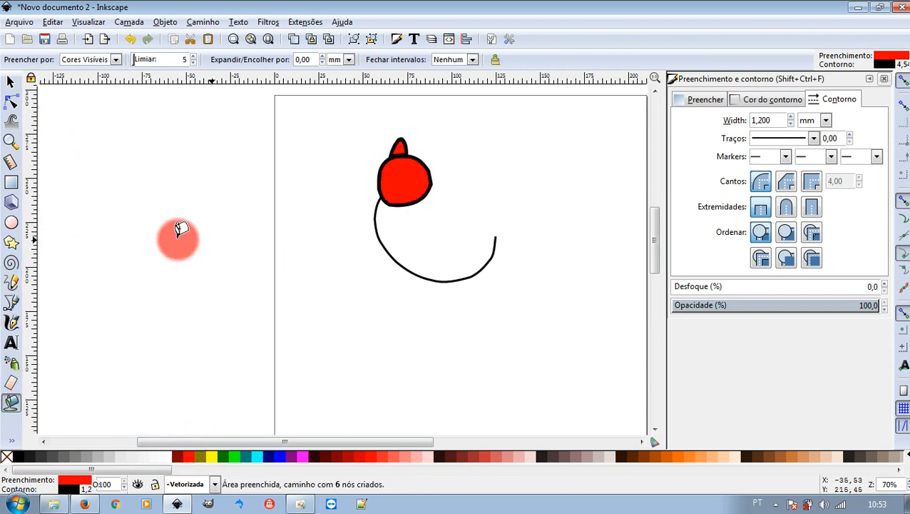
- Change the left eye's fill color to yellow and deselect it
click(10, 83)
click(371, 188)
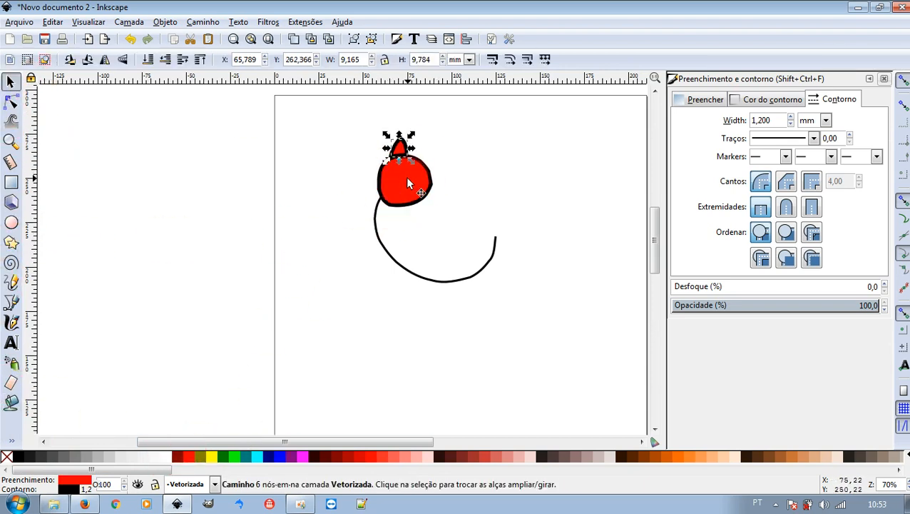
click(405, 176)
click(214, 457)
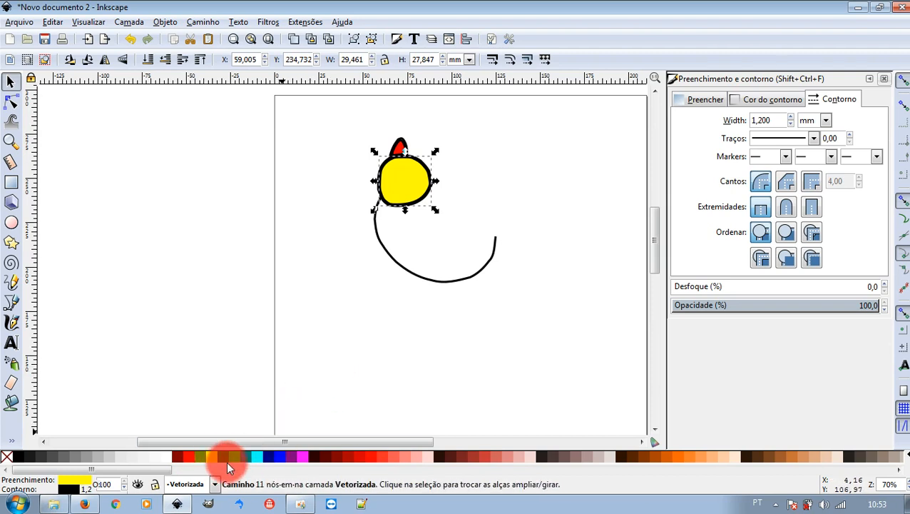
click(142, 308)
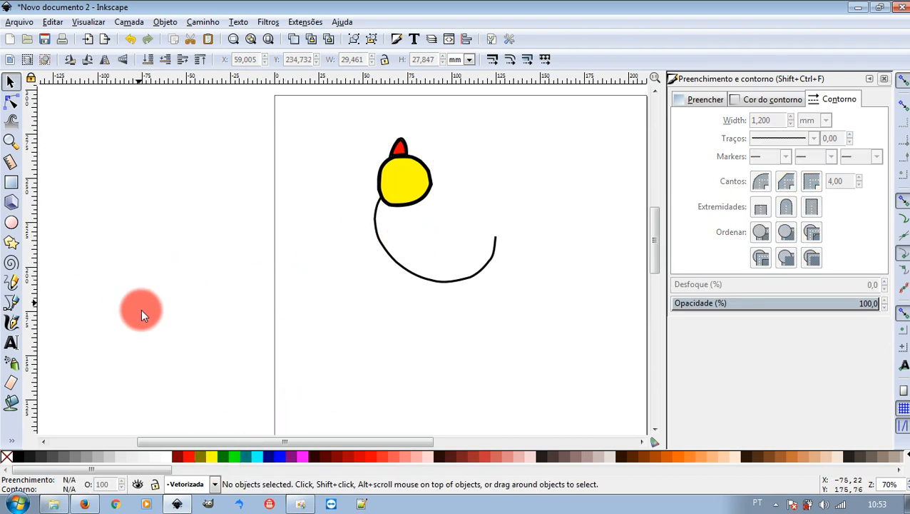
- Make the Original layer current and show it again beneath the vector shapes
click(200, 490)
click(182, 468)
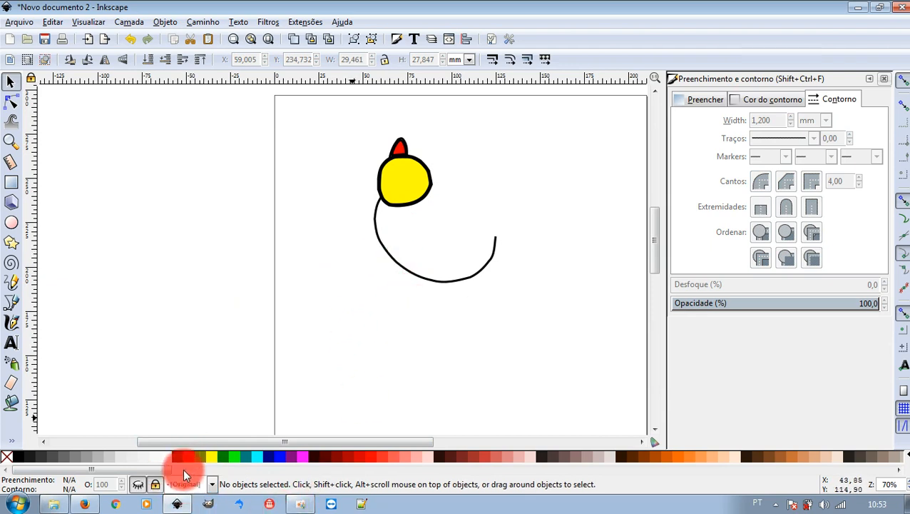
click(139, 485)
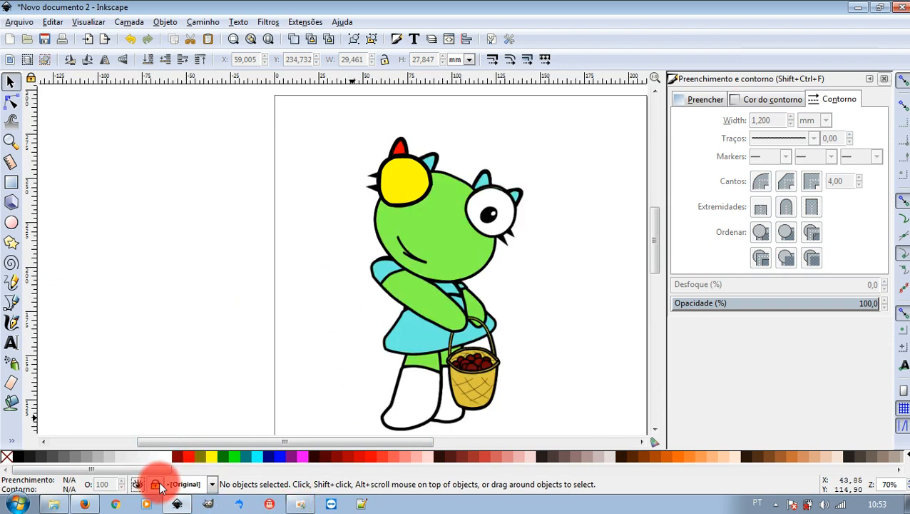
- Make the Vetorizada layer current and hide it so only the original frog image shows
click(187, 483)
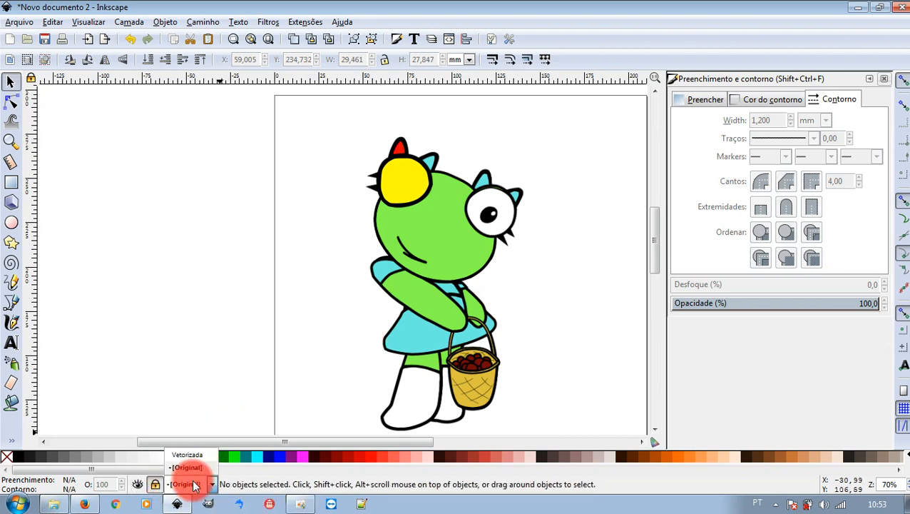
click(193, 454)
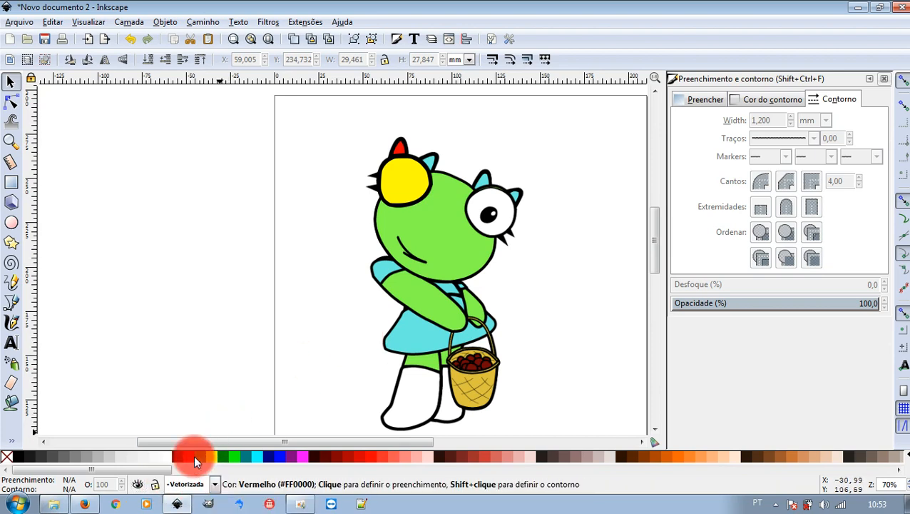
click(138, 485)
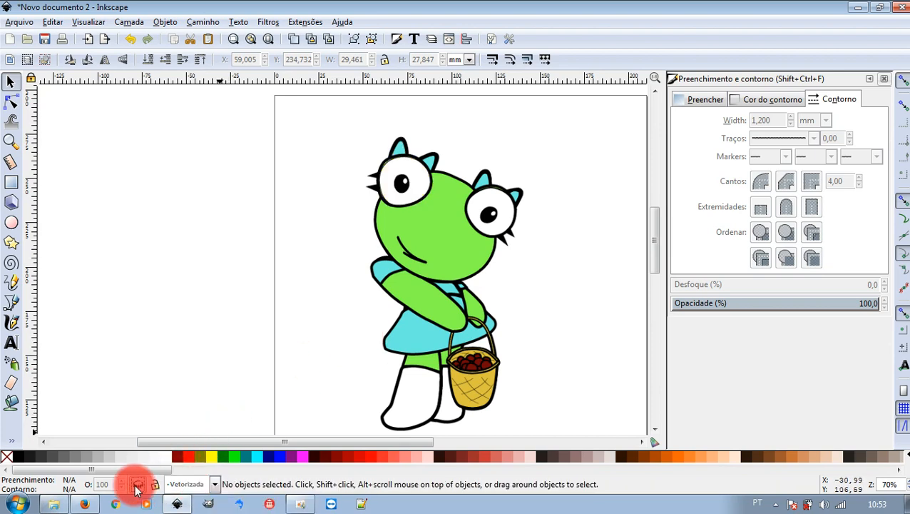
- Make the Original layer current and delete it from the document
click(186, 483)
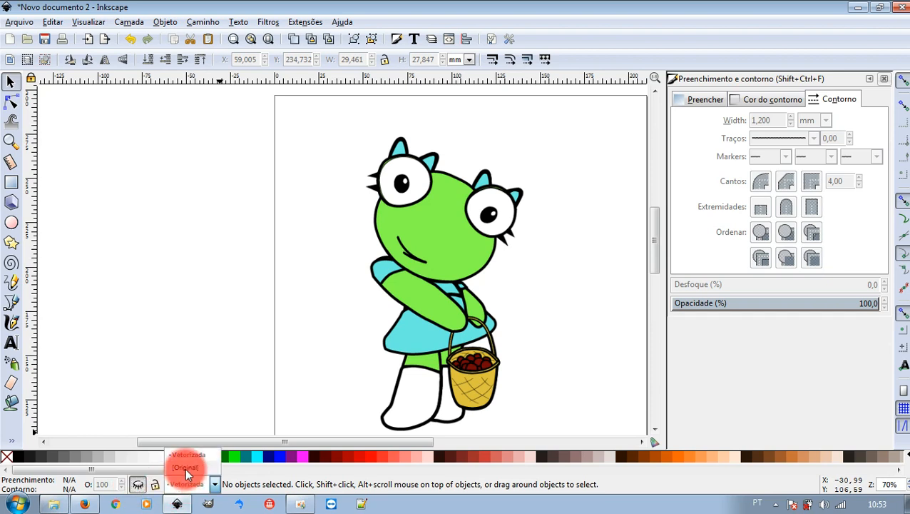
click(185, 467)
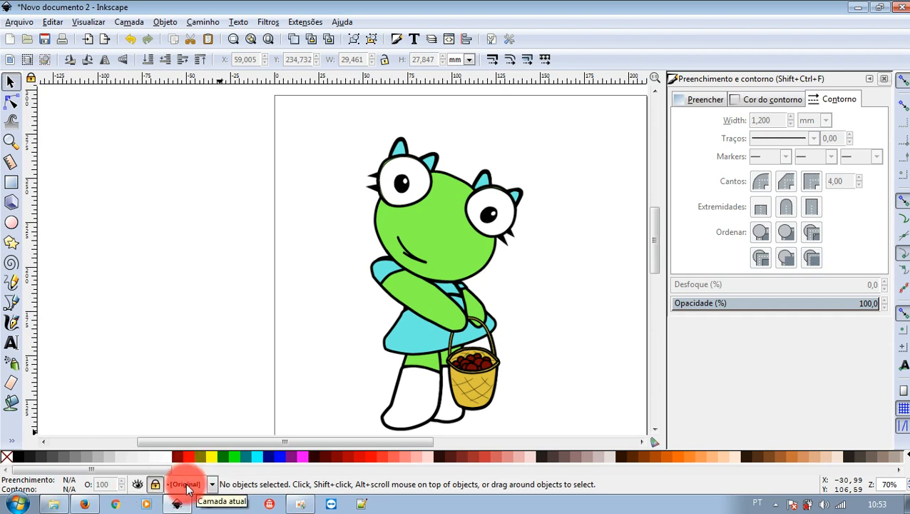
click(187, 483)
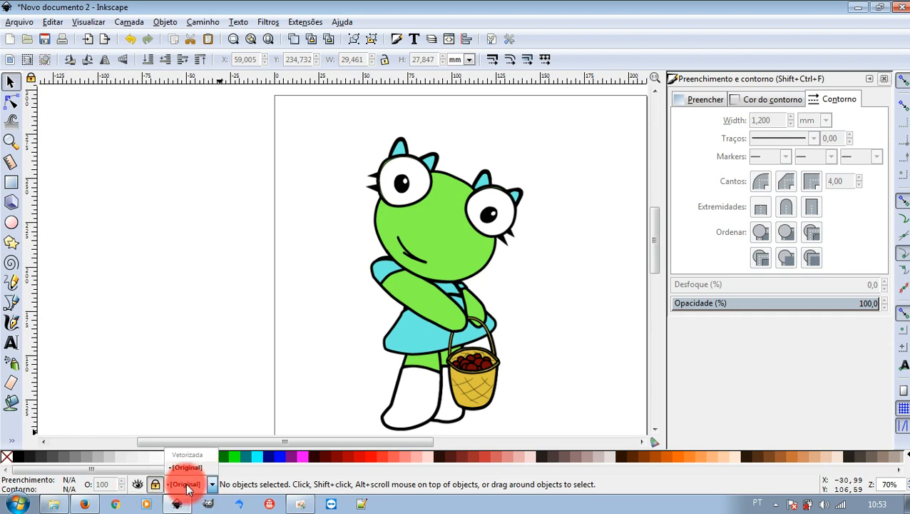
click(135, 25)
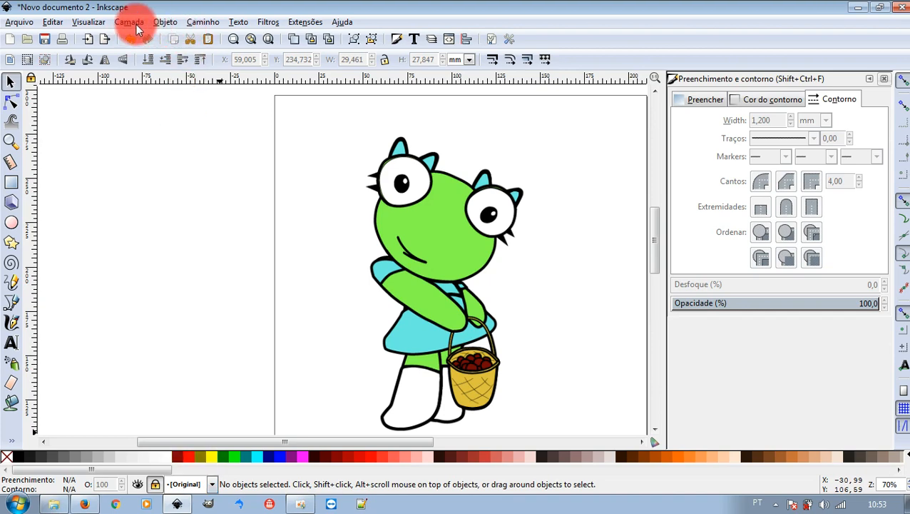
click(136, 24)
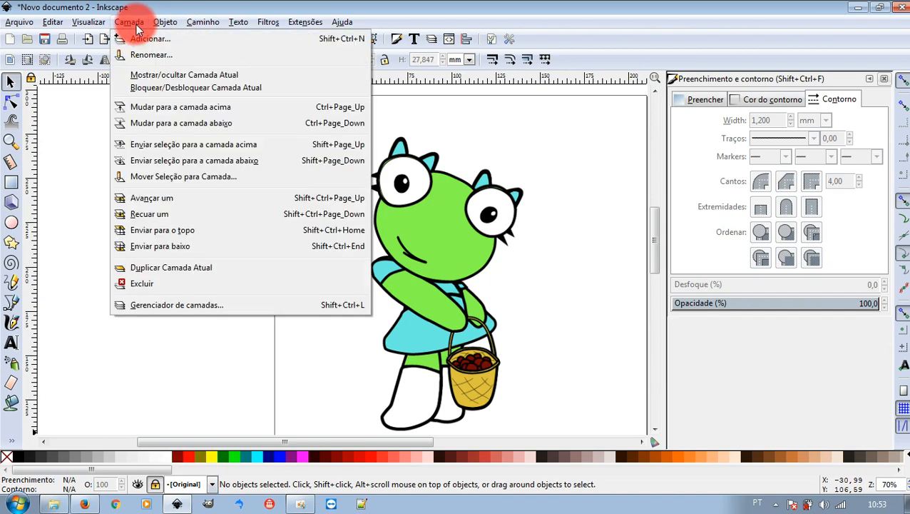
click(160, 288)
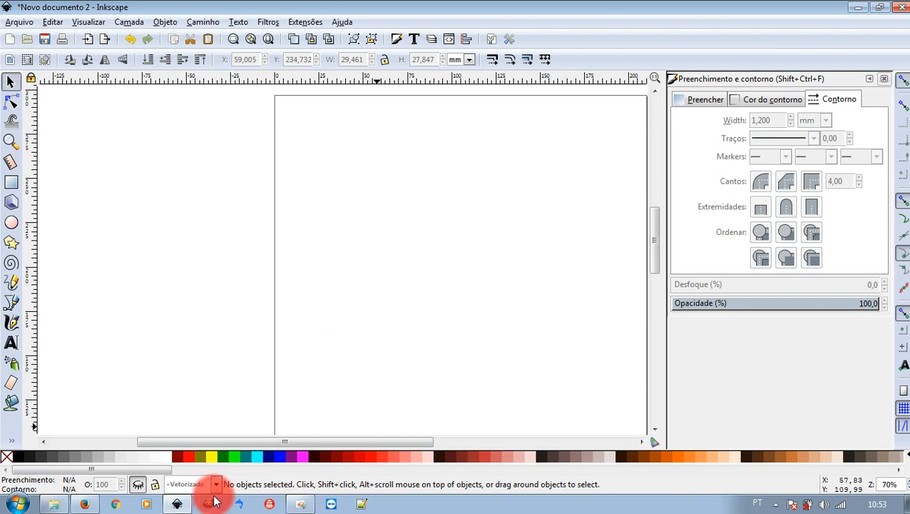
- Show the Vetorizada layer again and close the Fill and Stroke dialog
click(140, 485)
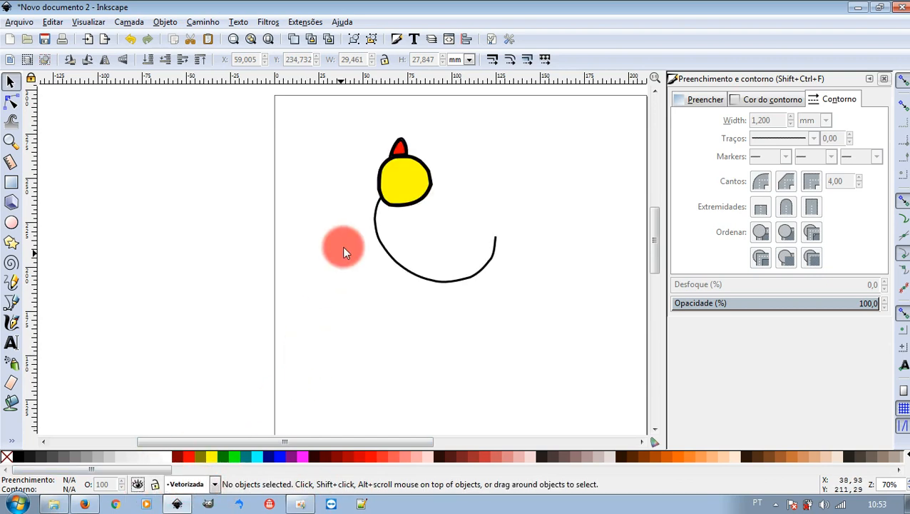
scroll(344, 237, down, 2)
ctrl+scroll(346, 242, down, 1)
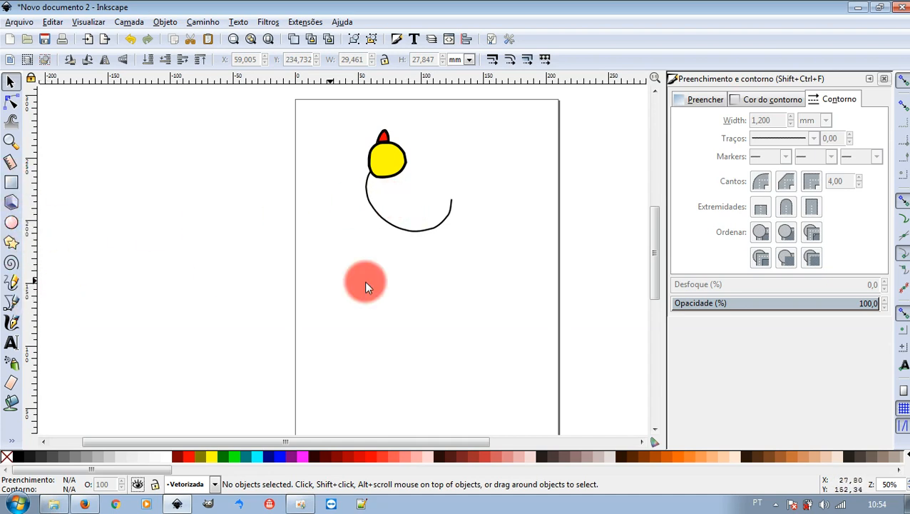
click(885, 80)
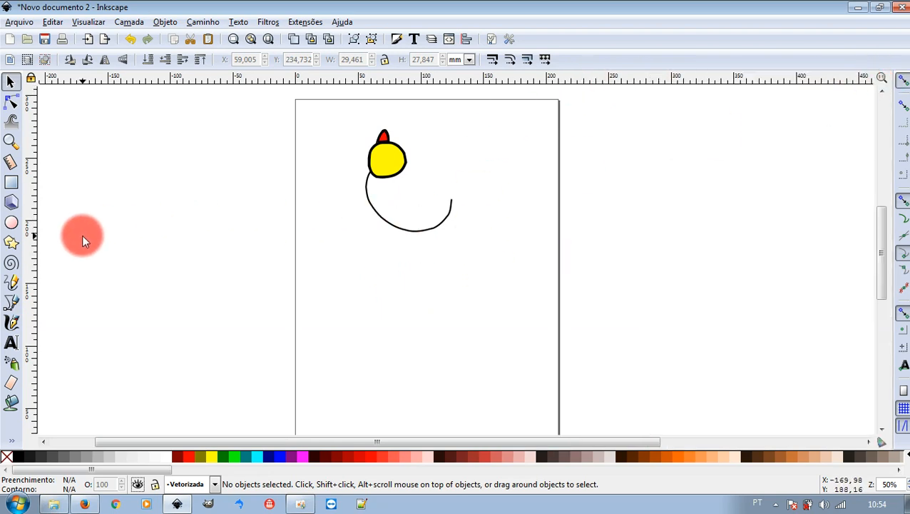